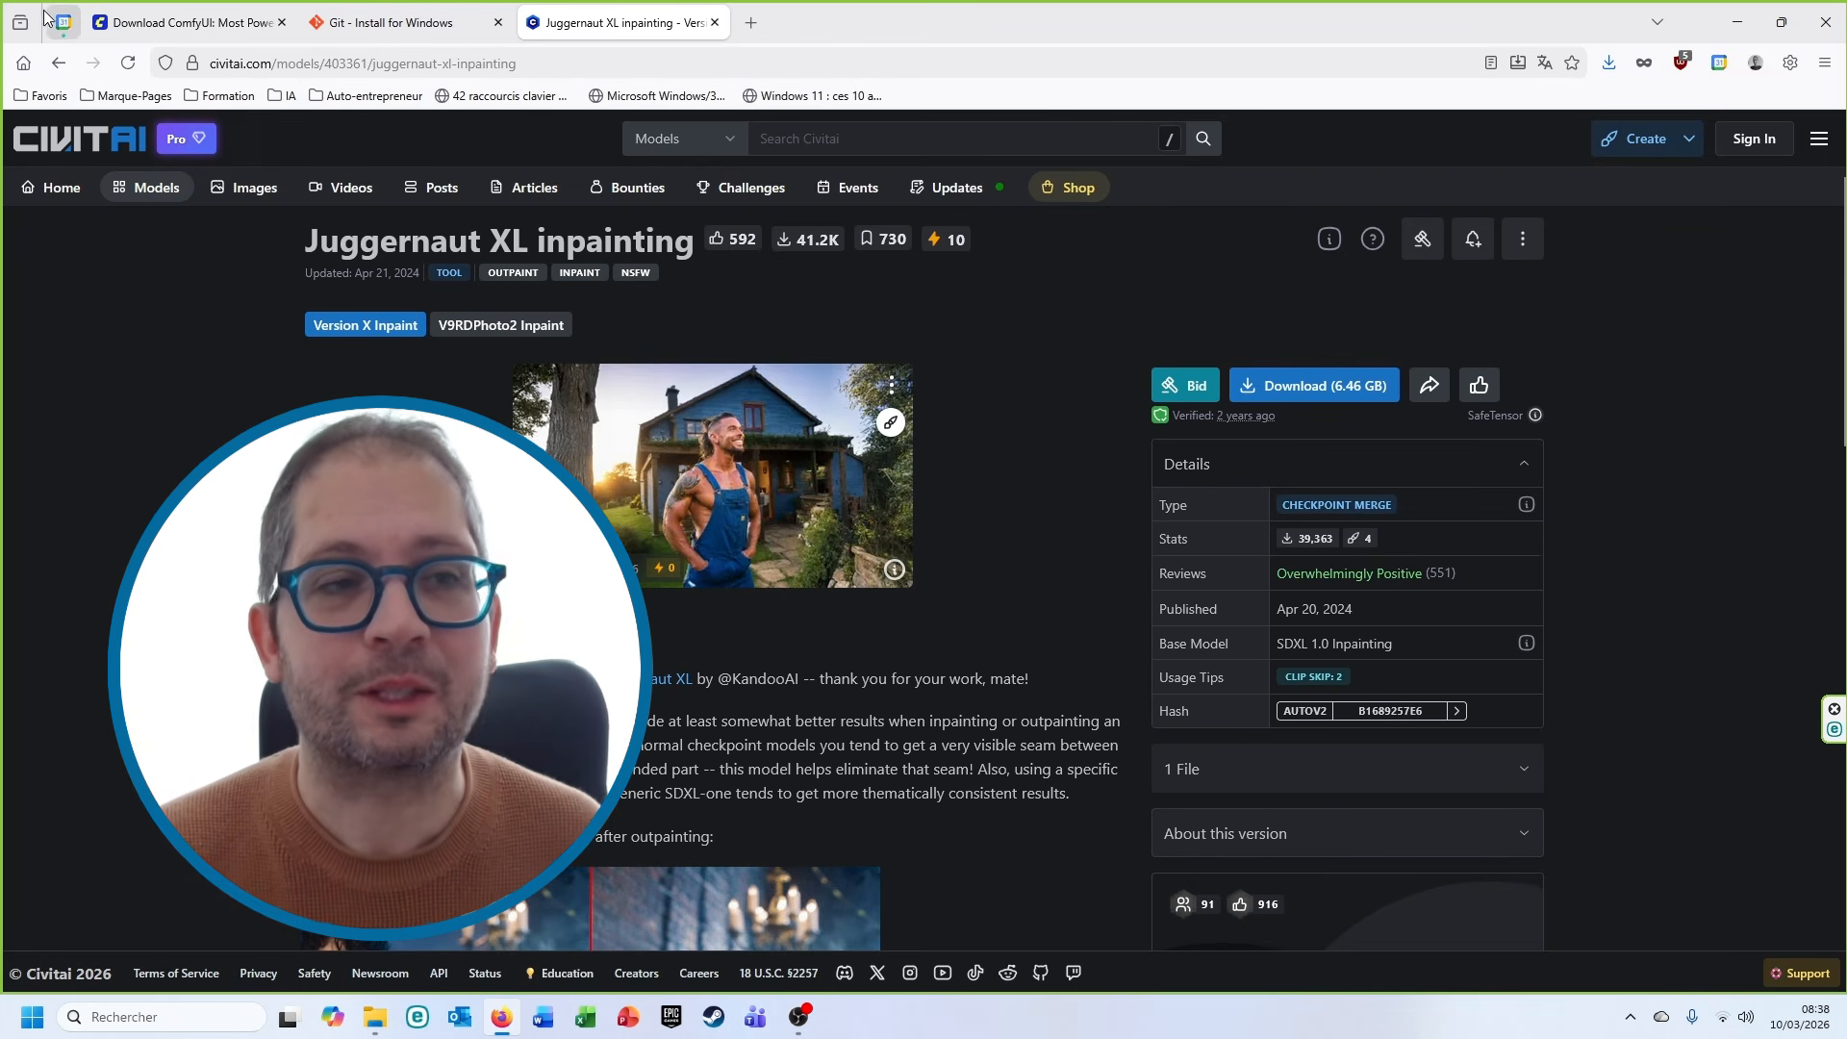
Install ComfyUI from its download page into the default AppData\Local\Programs\ComfyUI folder, and launch it when setup finishes.
click(188, 22)
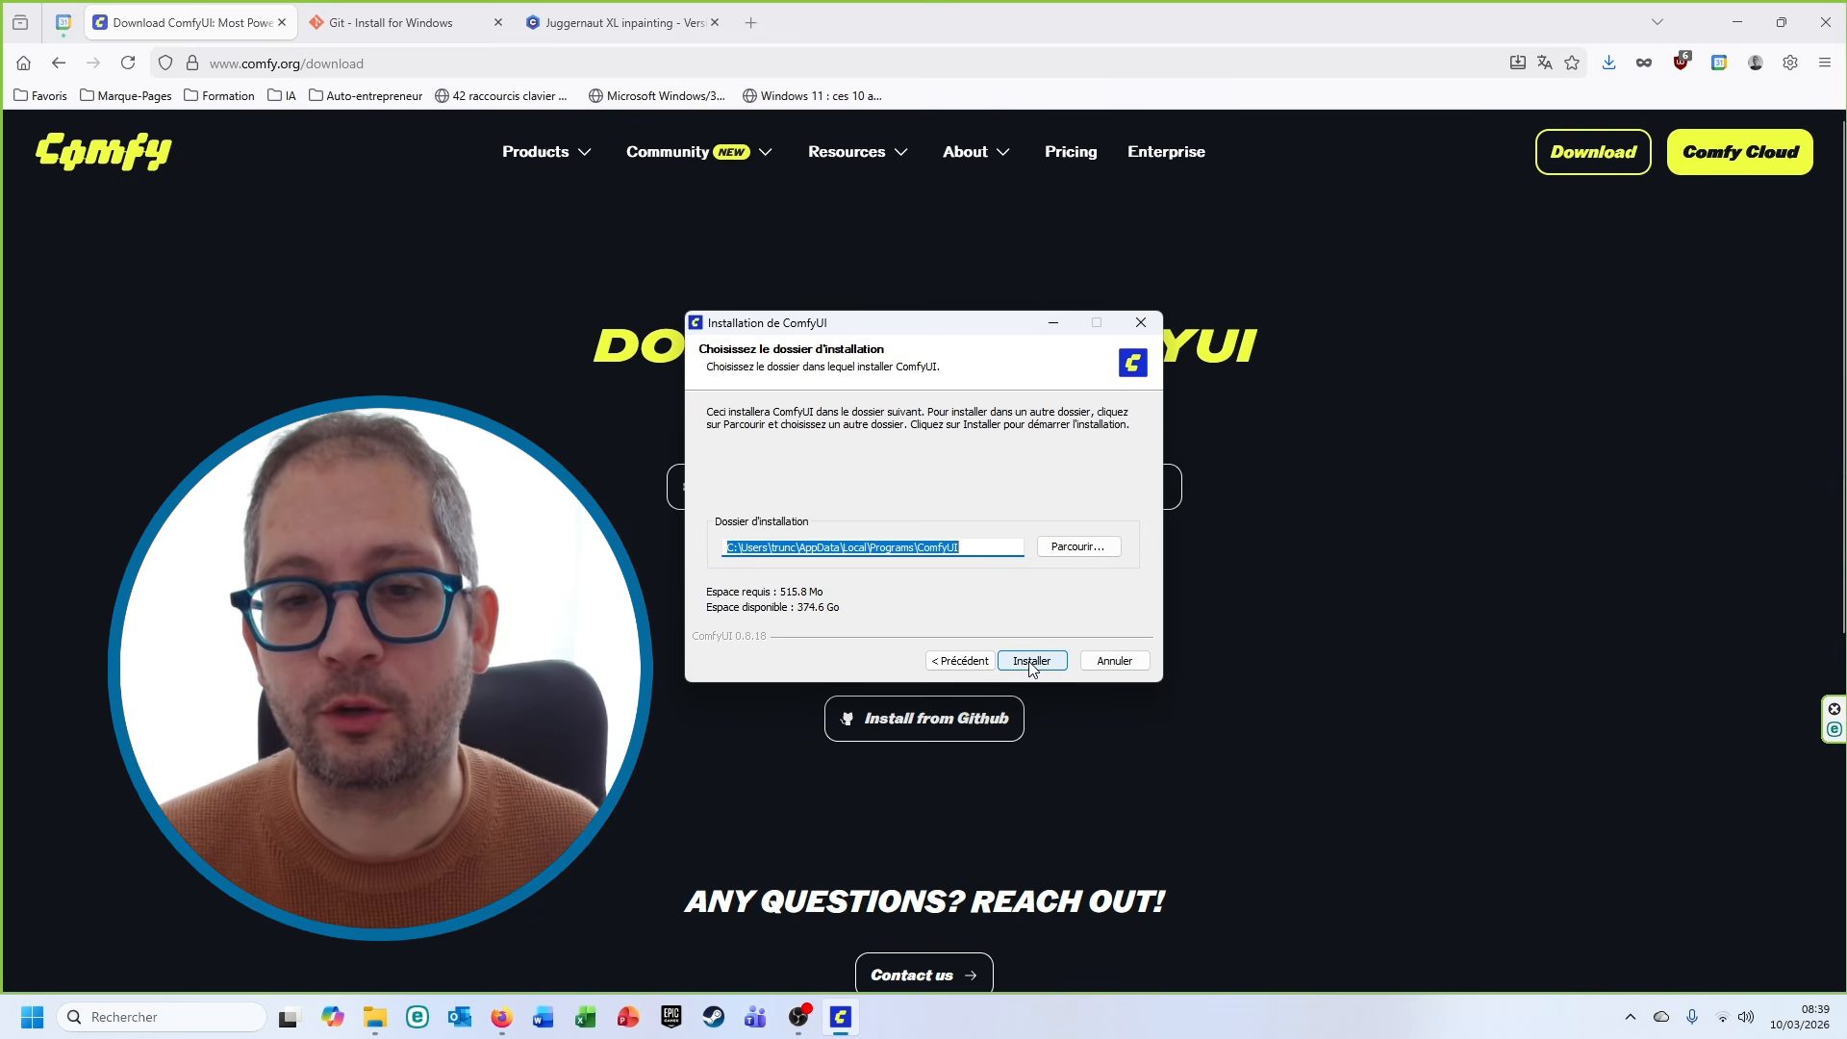
click(1034, 660)
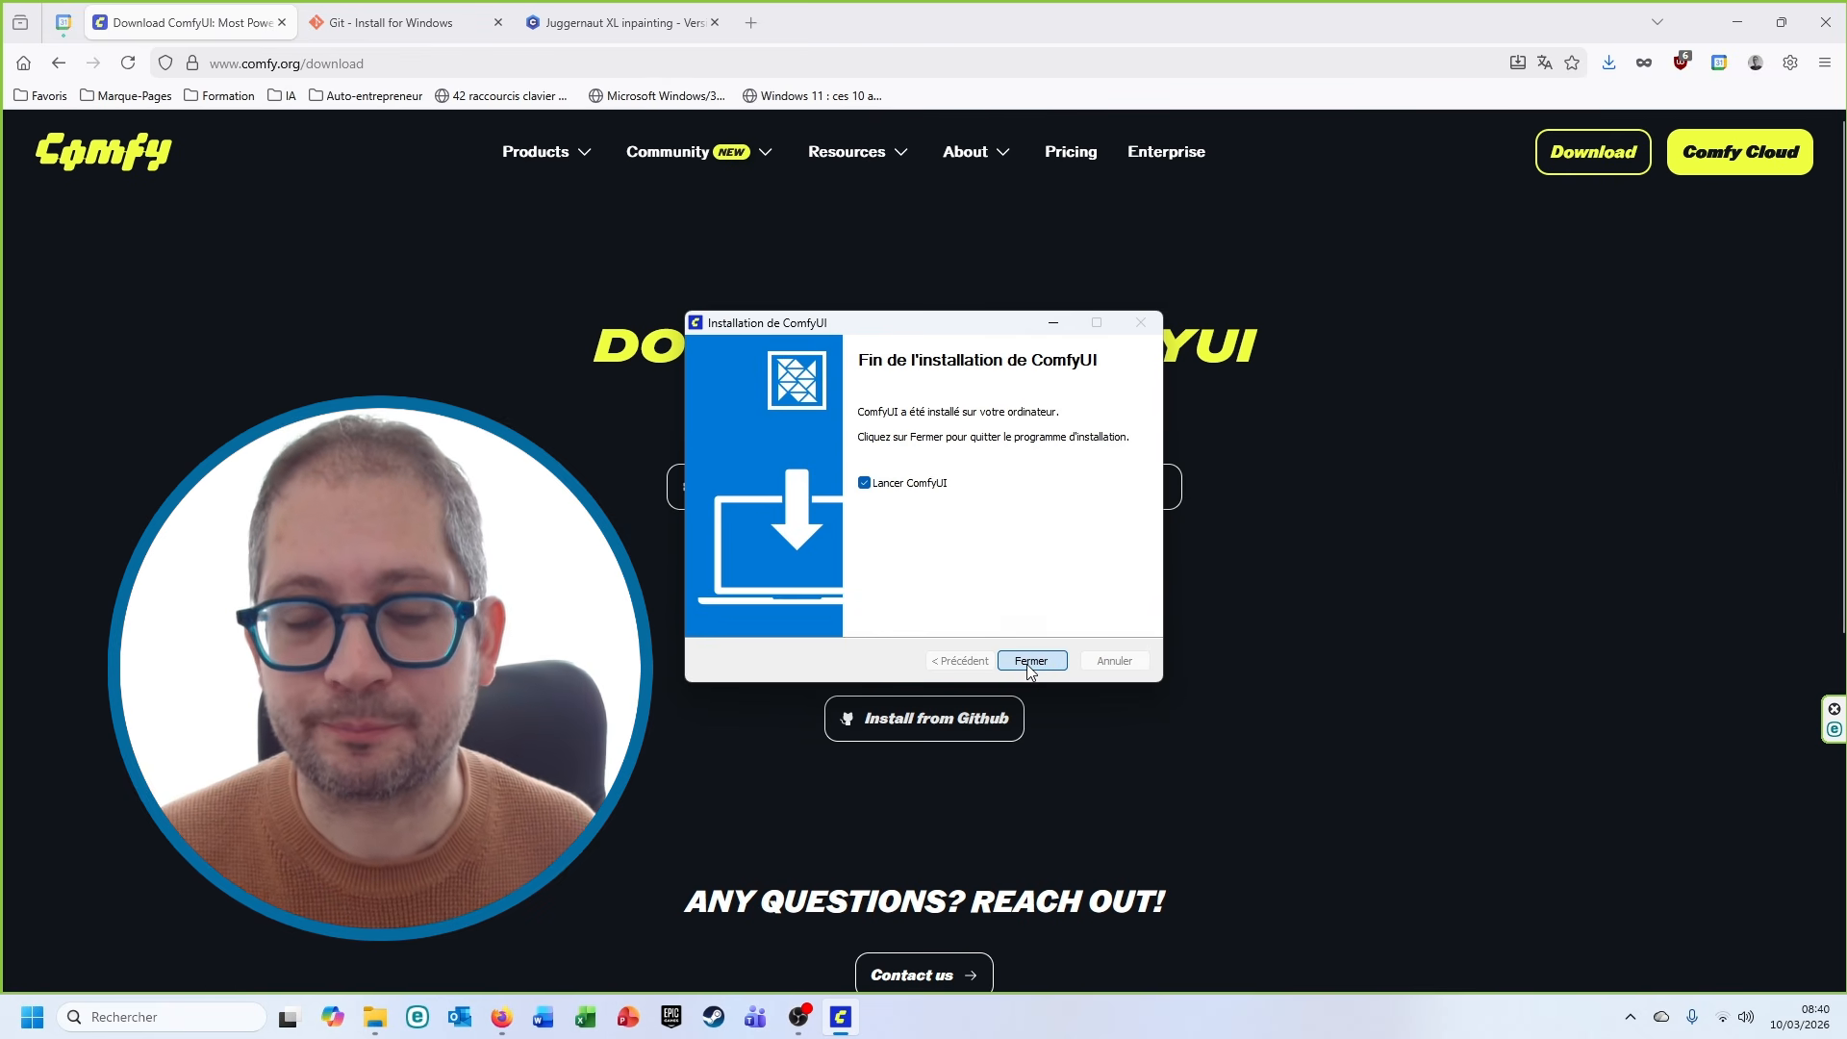
click(1030, 661)
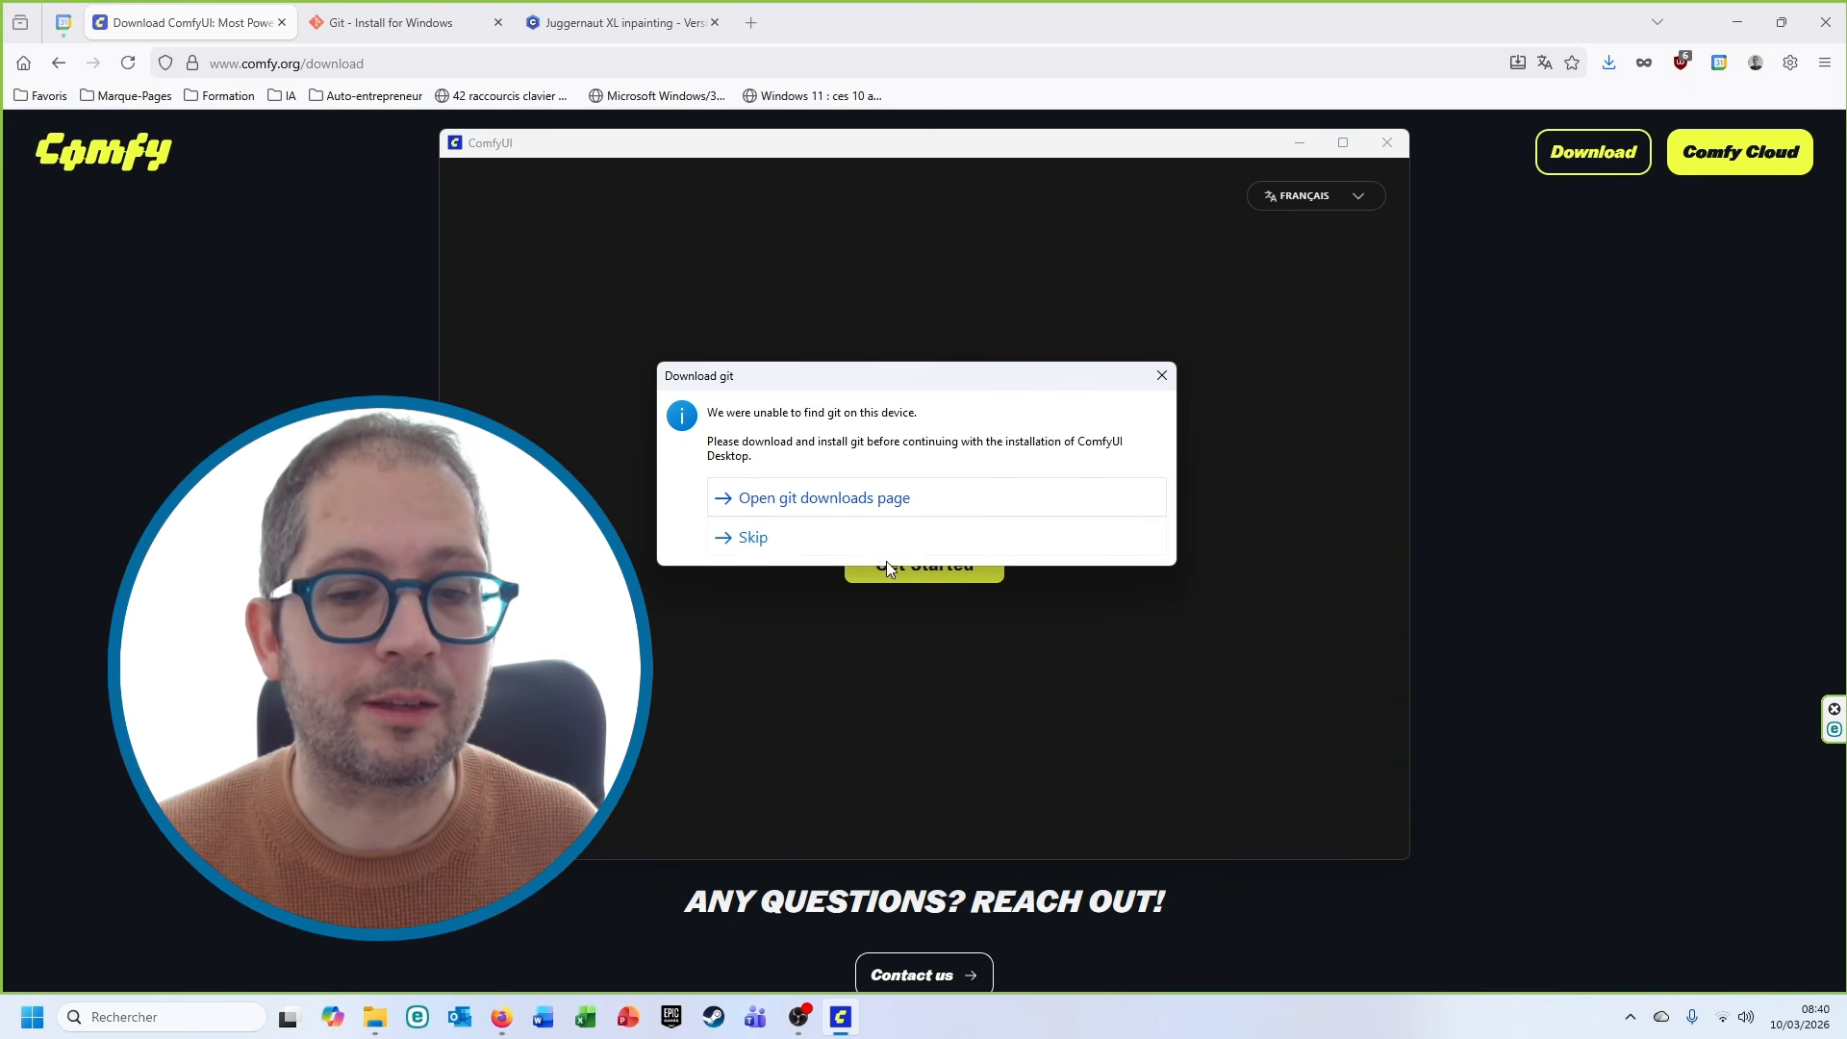
Open the Git downloads page from the missing-git dialog, close the duplicate Git page, and show the Windows downloads.
click(839, 504)
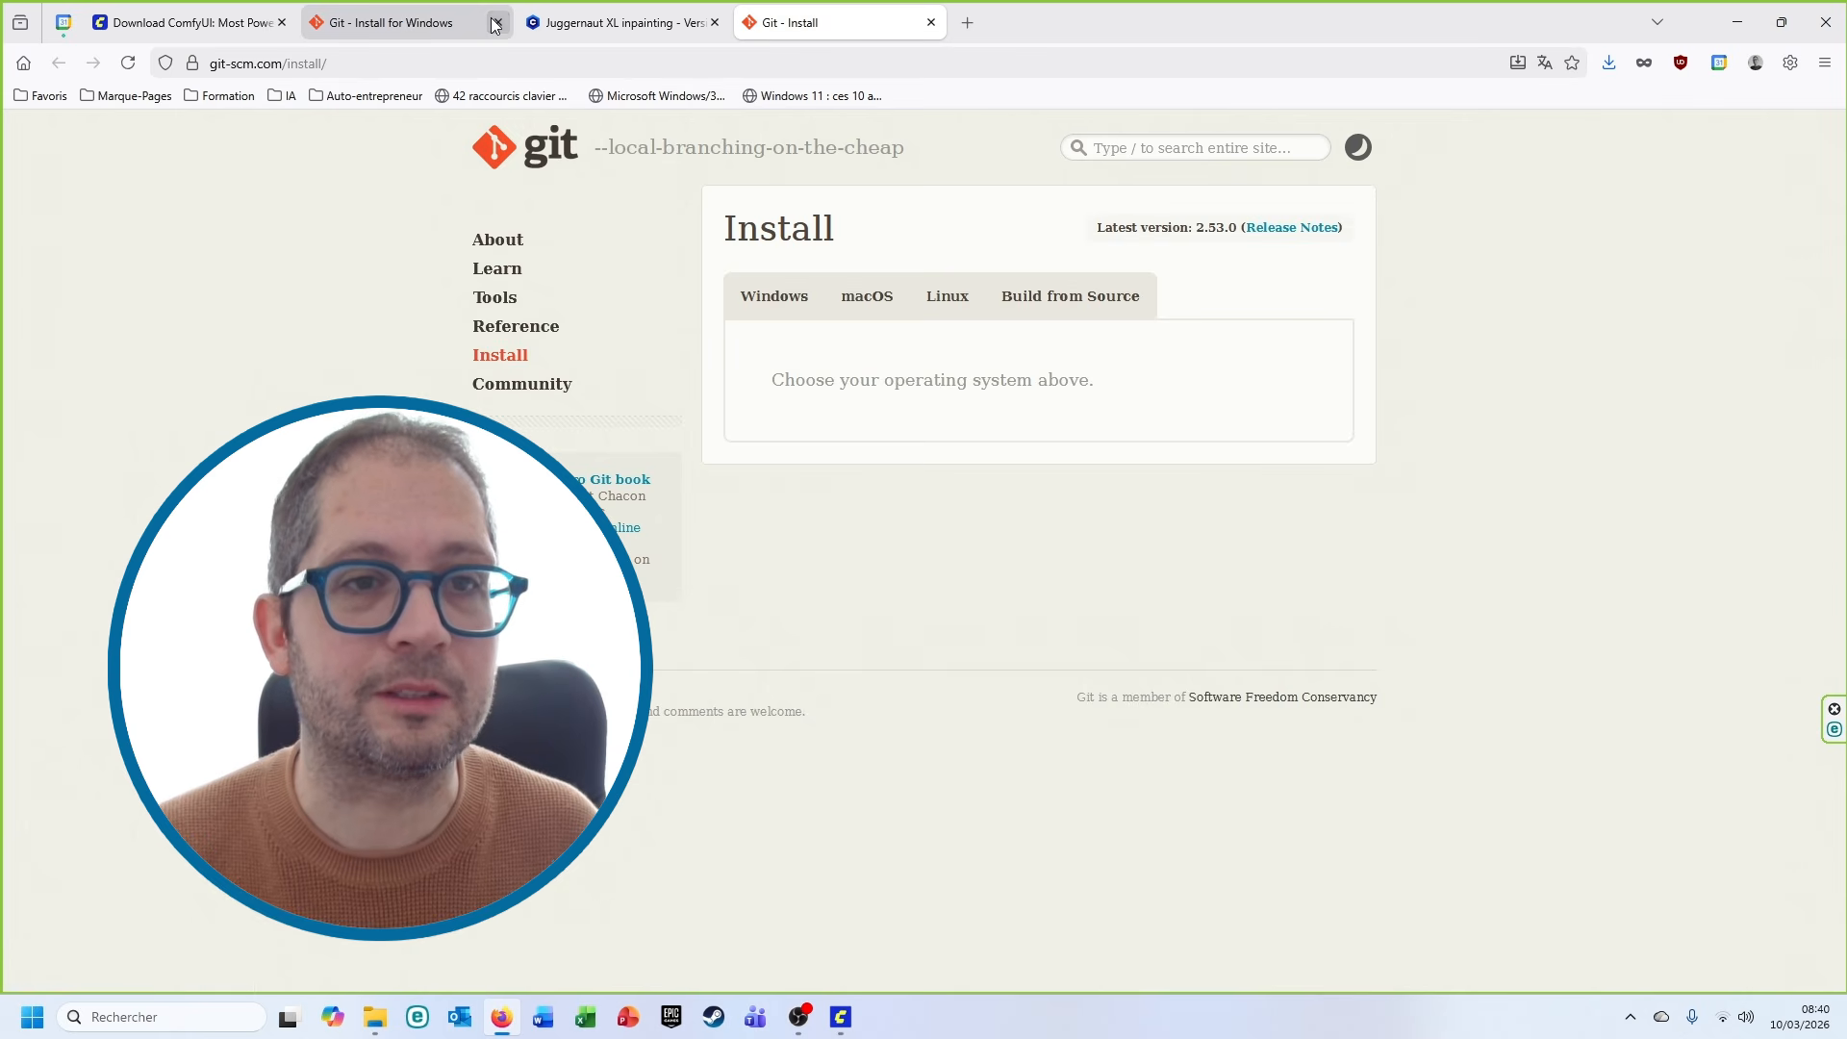
click(497, 23)
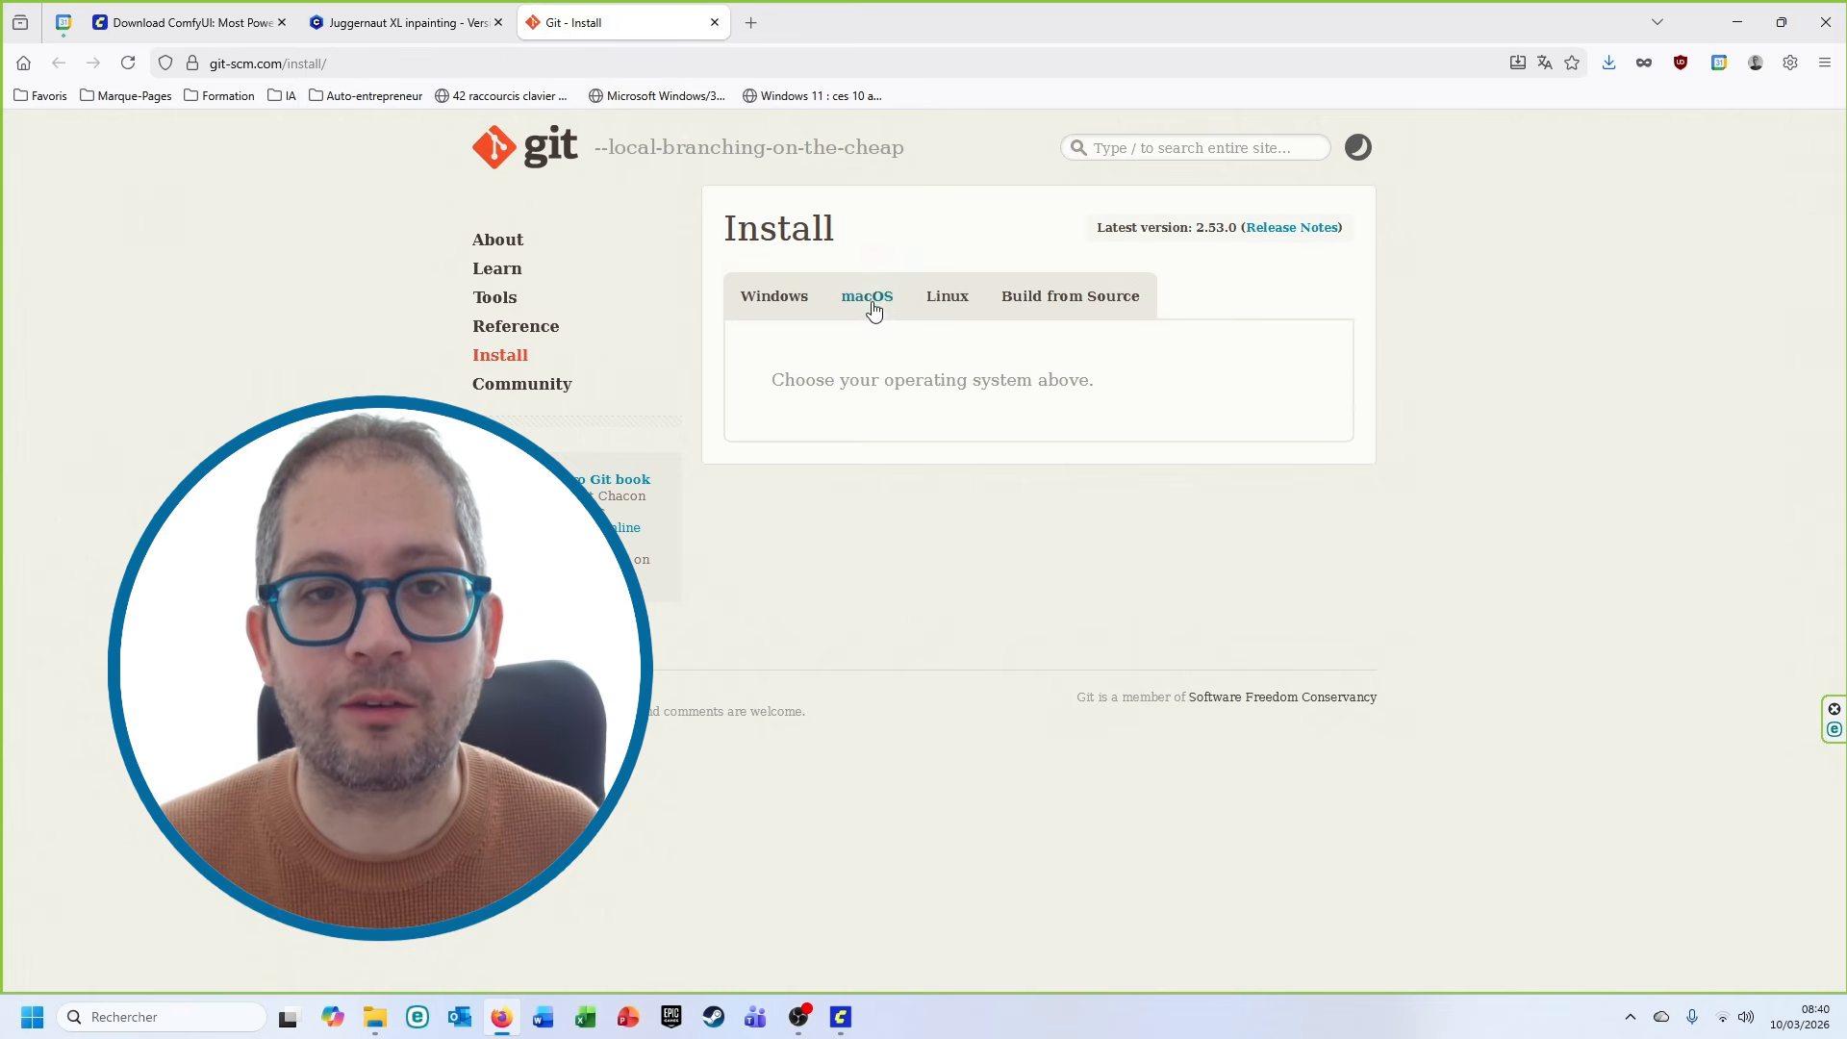
click(770, 297)
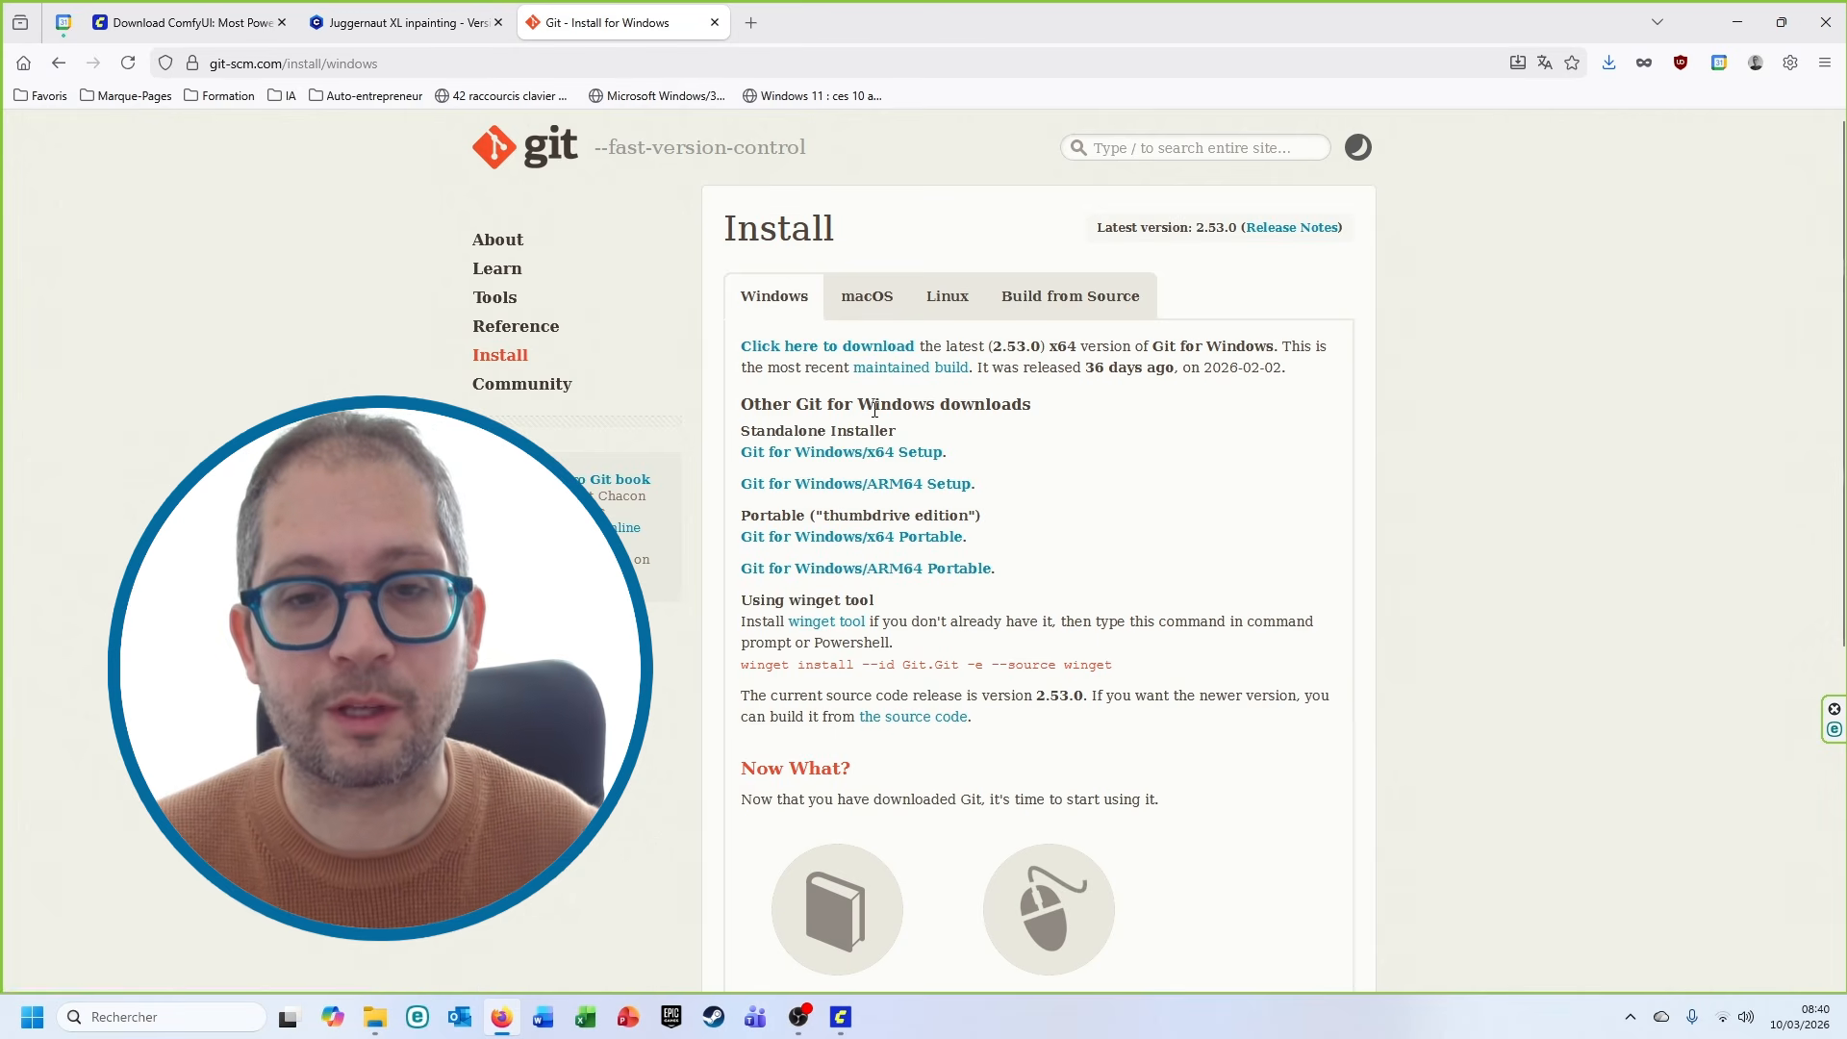
In the Git 2.53.0 setup, accept C:\Program Files\Git, the default components, Vim as editor, and Let Git decide for the initial branch.
click(1082, 695)
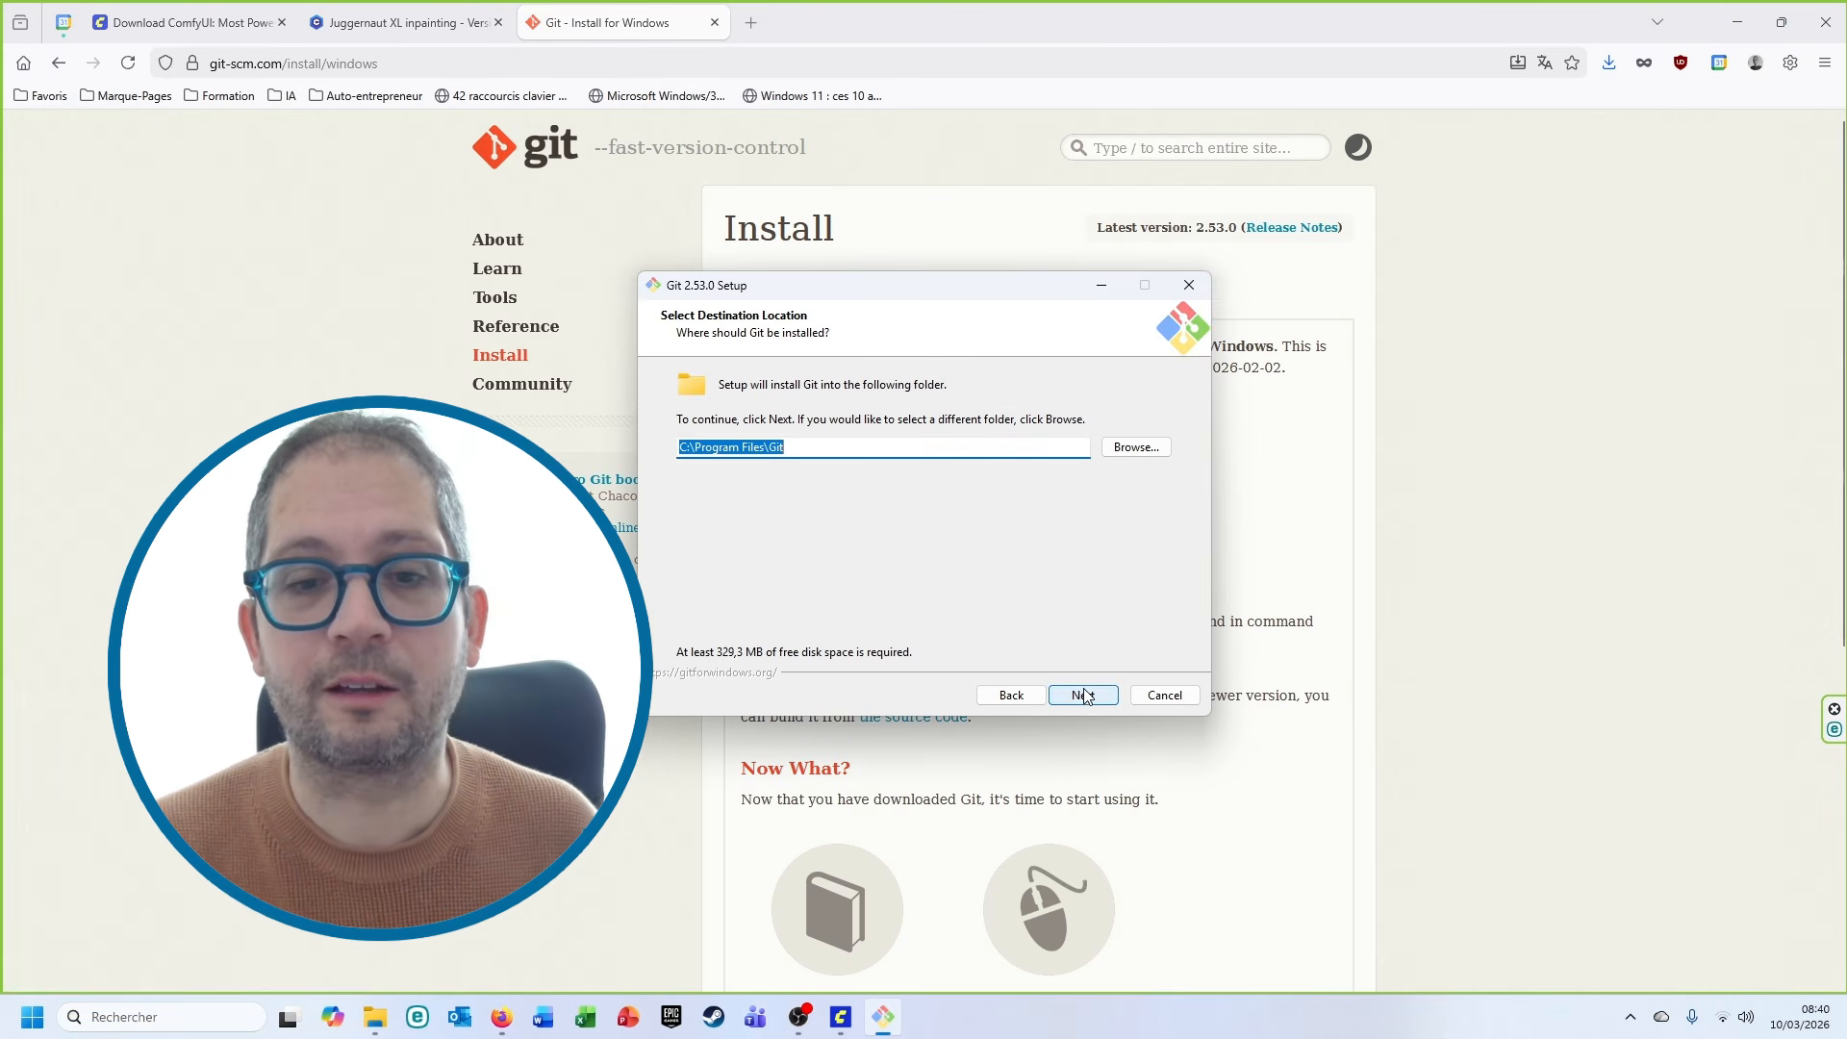
click(1082, 694)
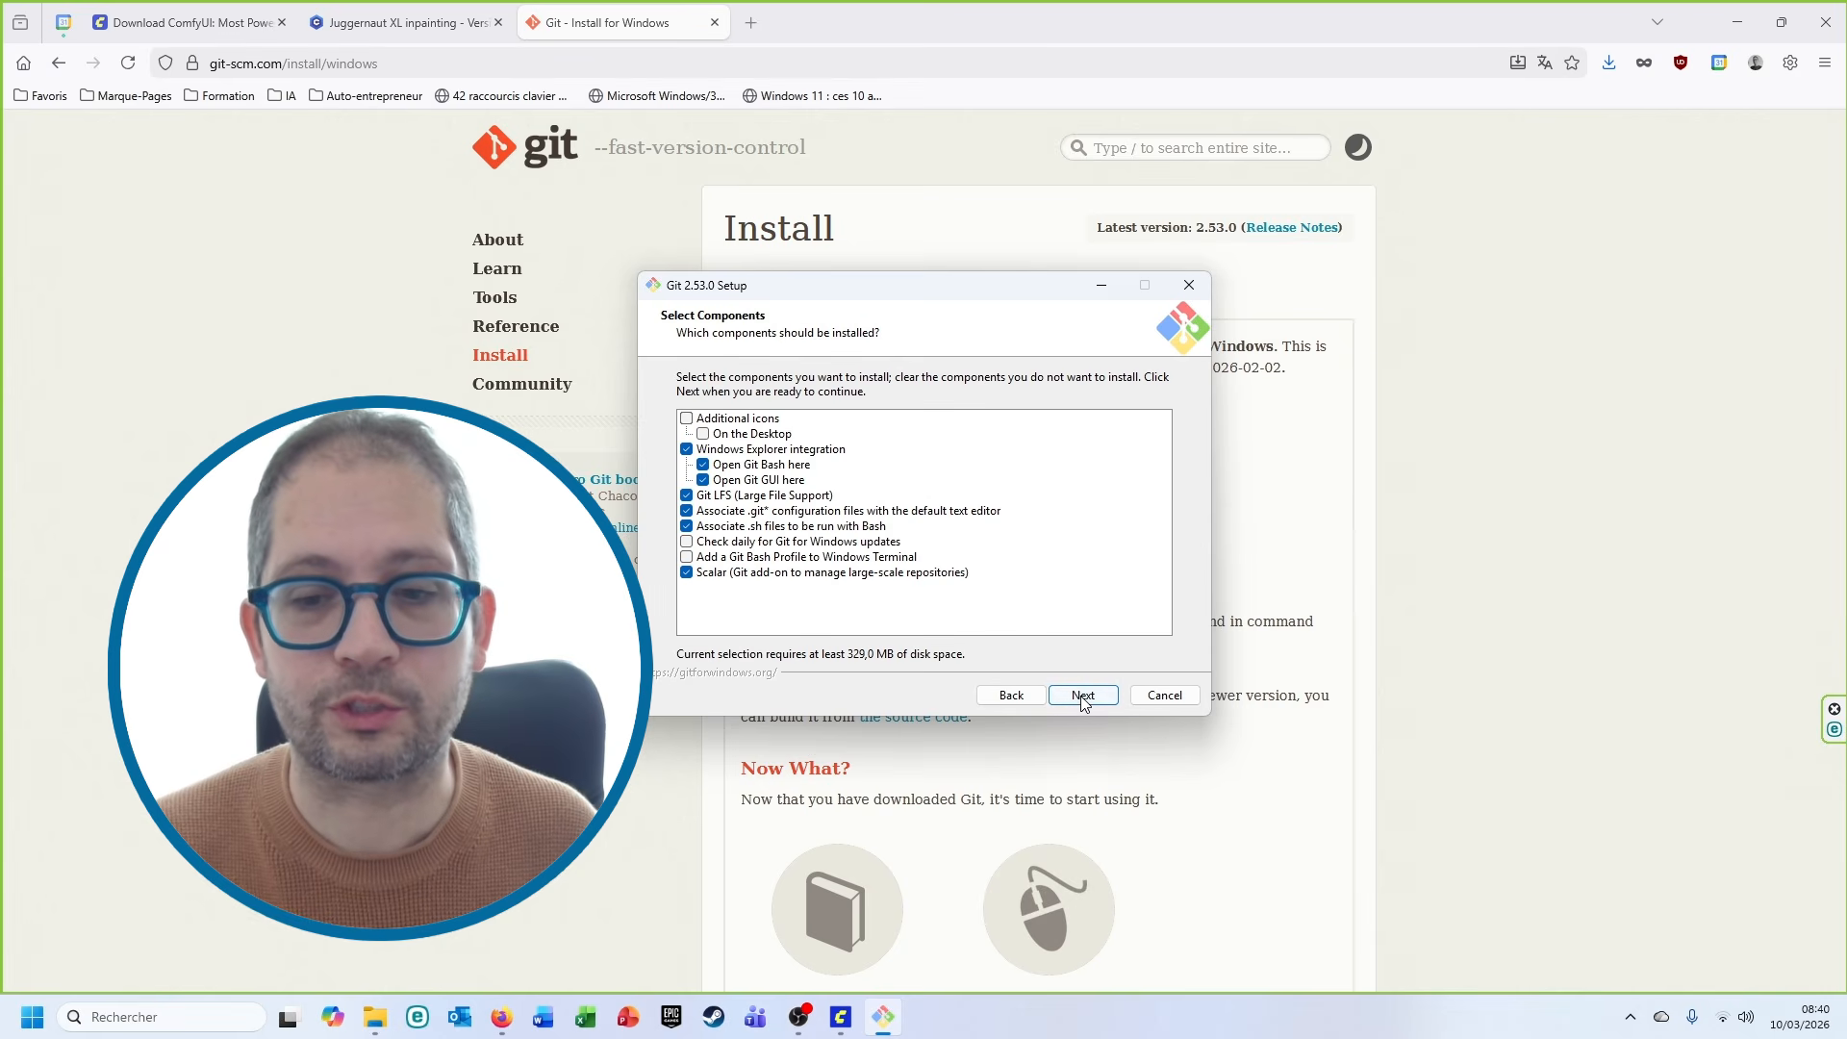
click(1082, 694)
click(1084, 696)
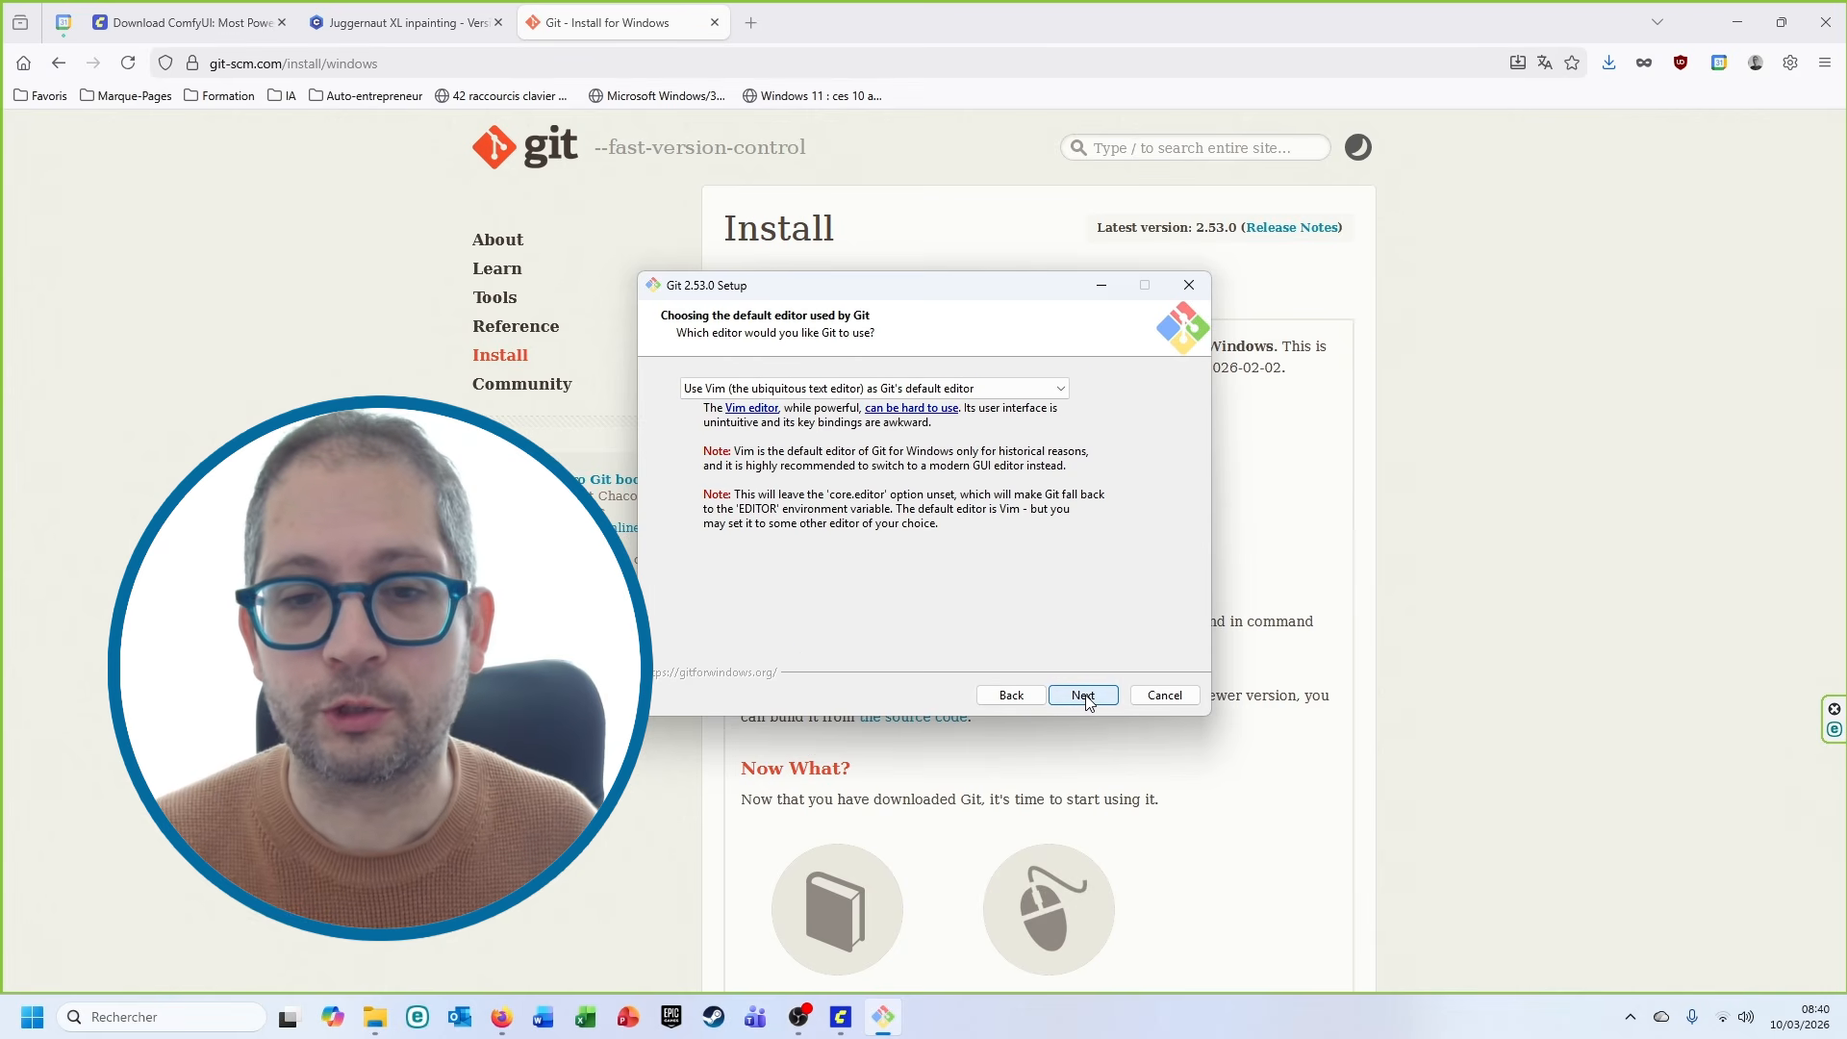
click(1111, 693)
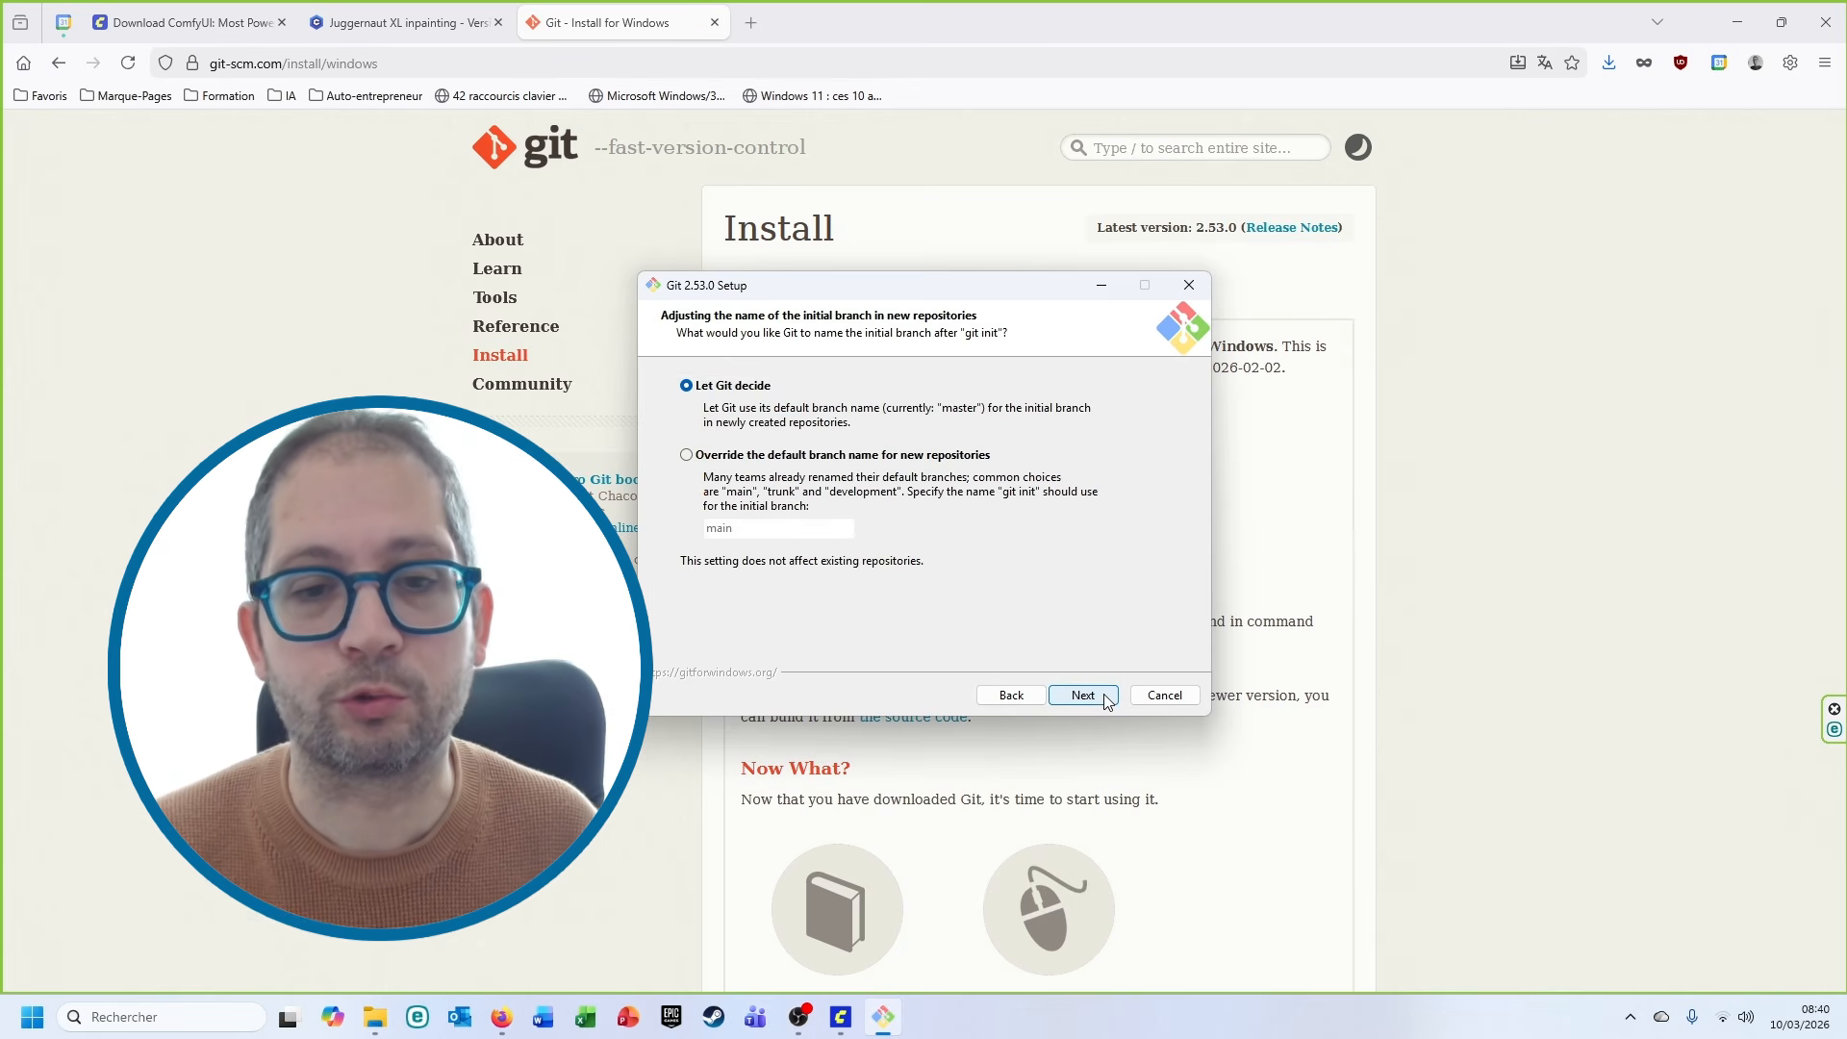
click(1098, 696)
click(1095, 694)
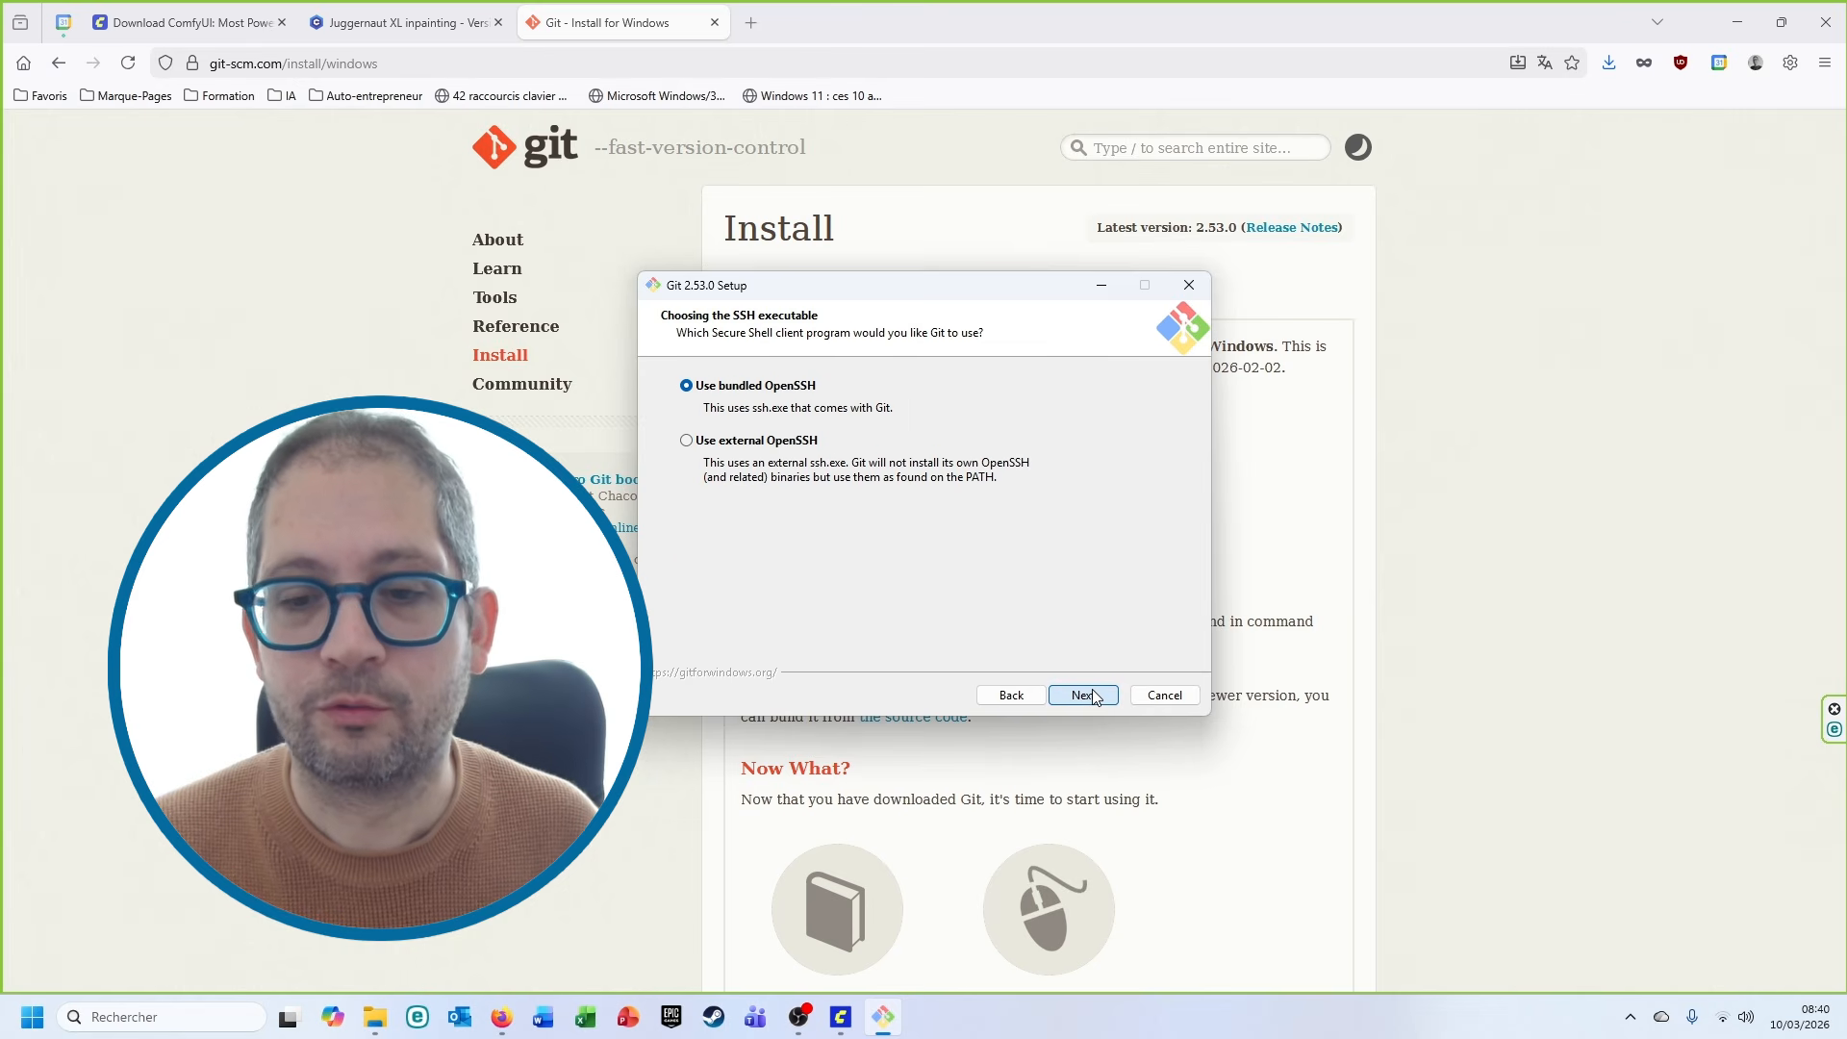
Continue the Git setup with bundled OpenSSH, the native Windows Secure Channel library, MinTTY, and Git Credential Manager.
click(1098, 696)
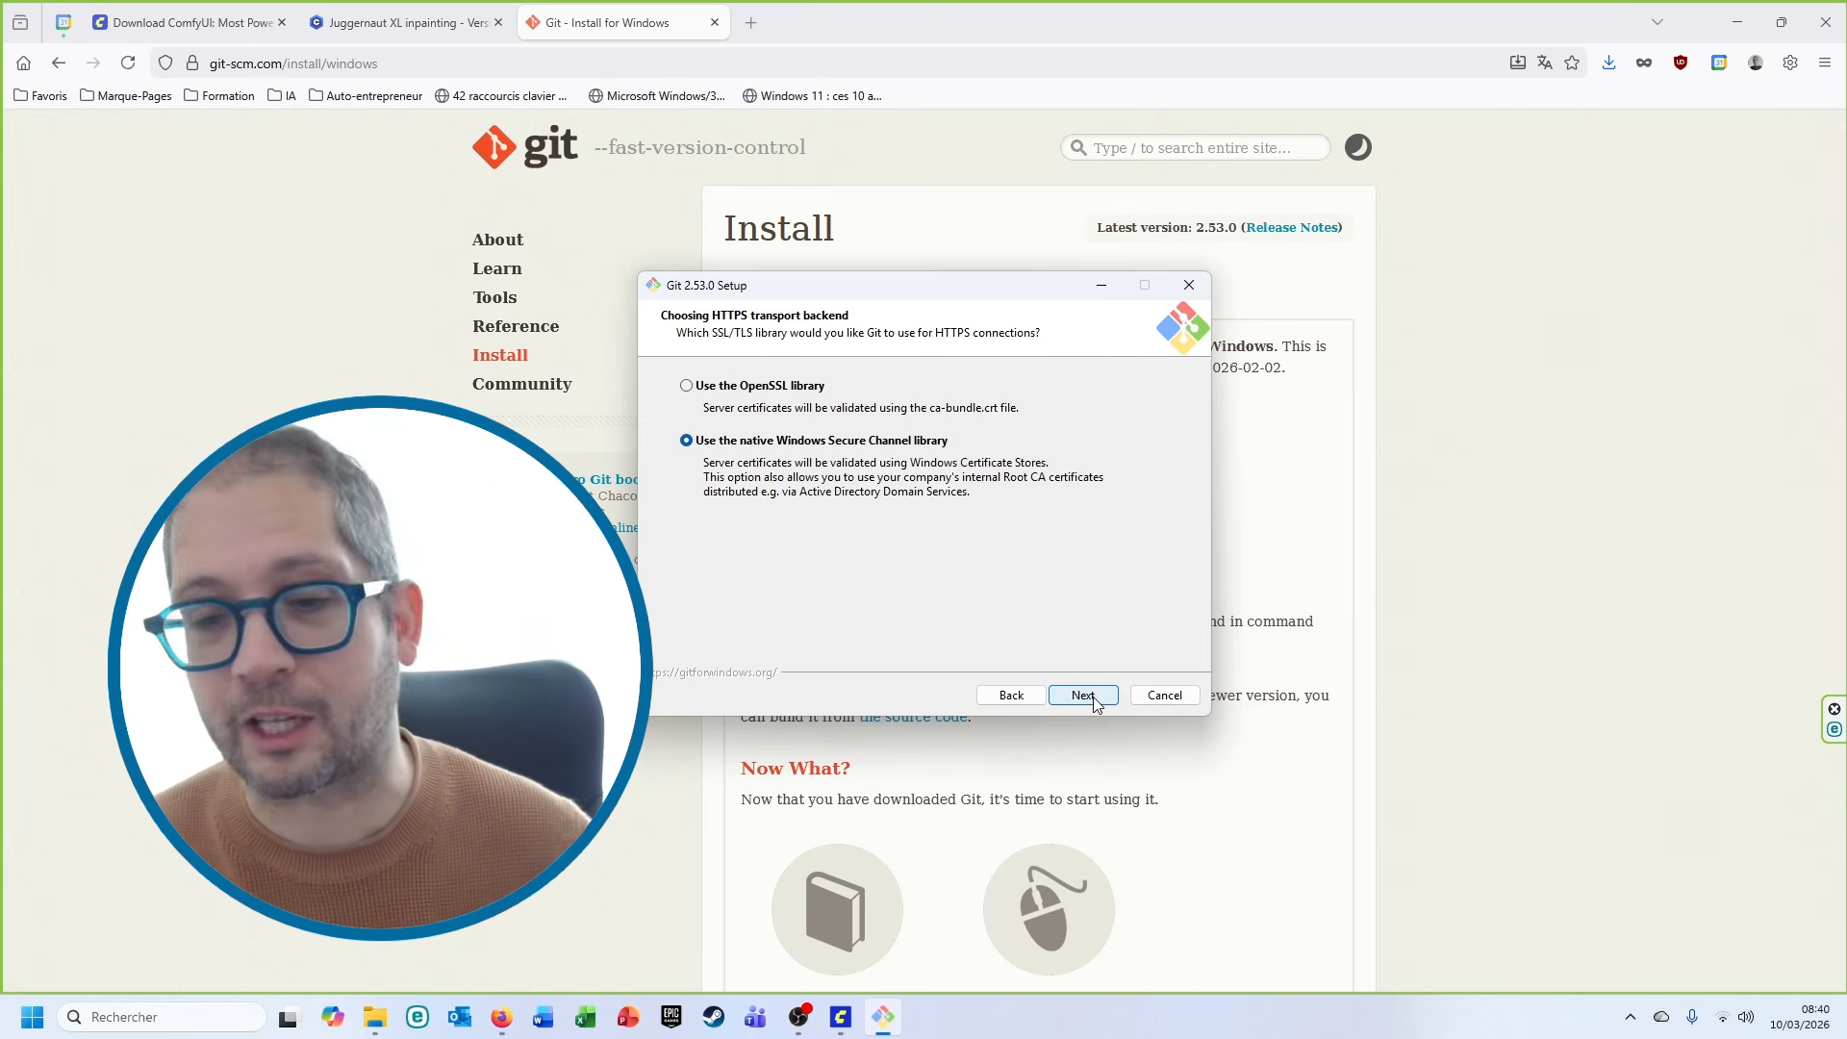
click(1098, 700)
click(1098, 698)
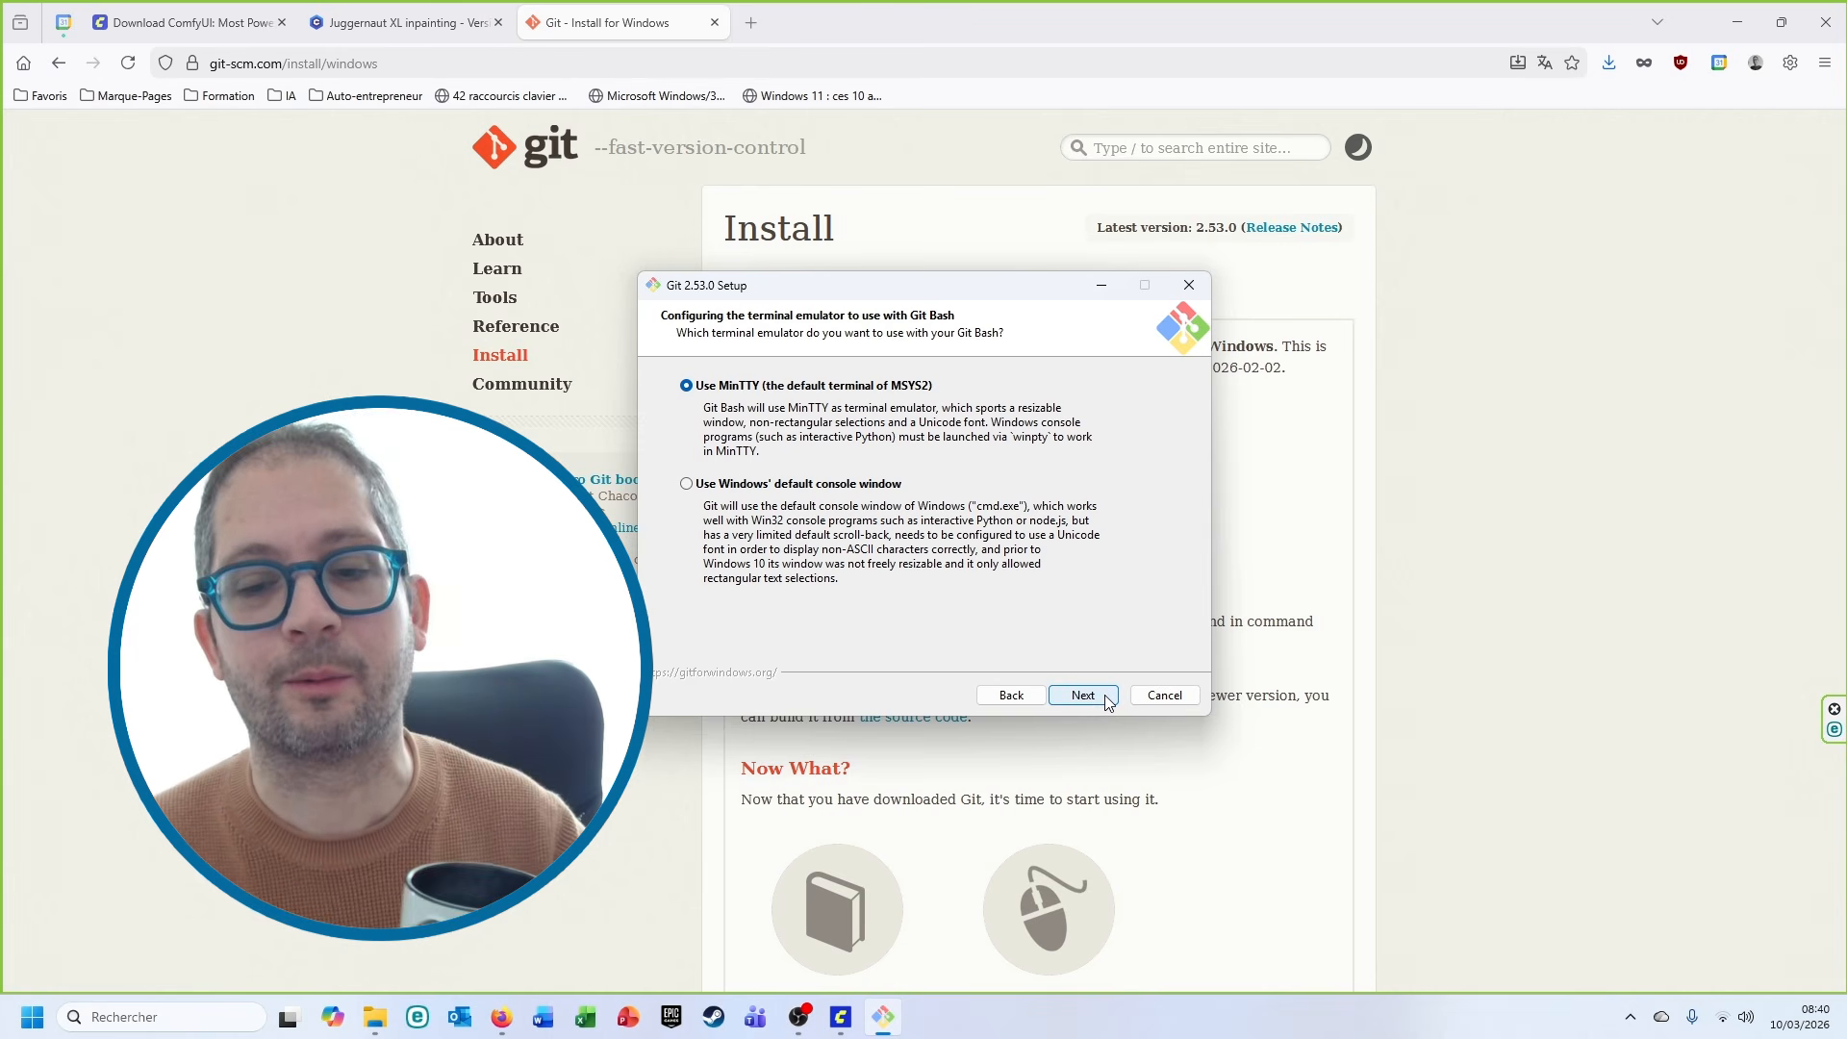
click(1103, 699)
click(1102, 699)
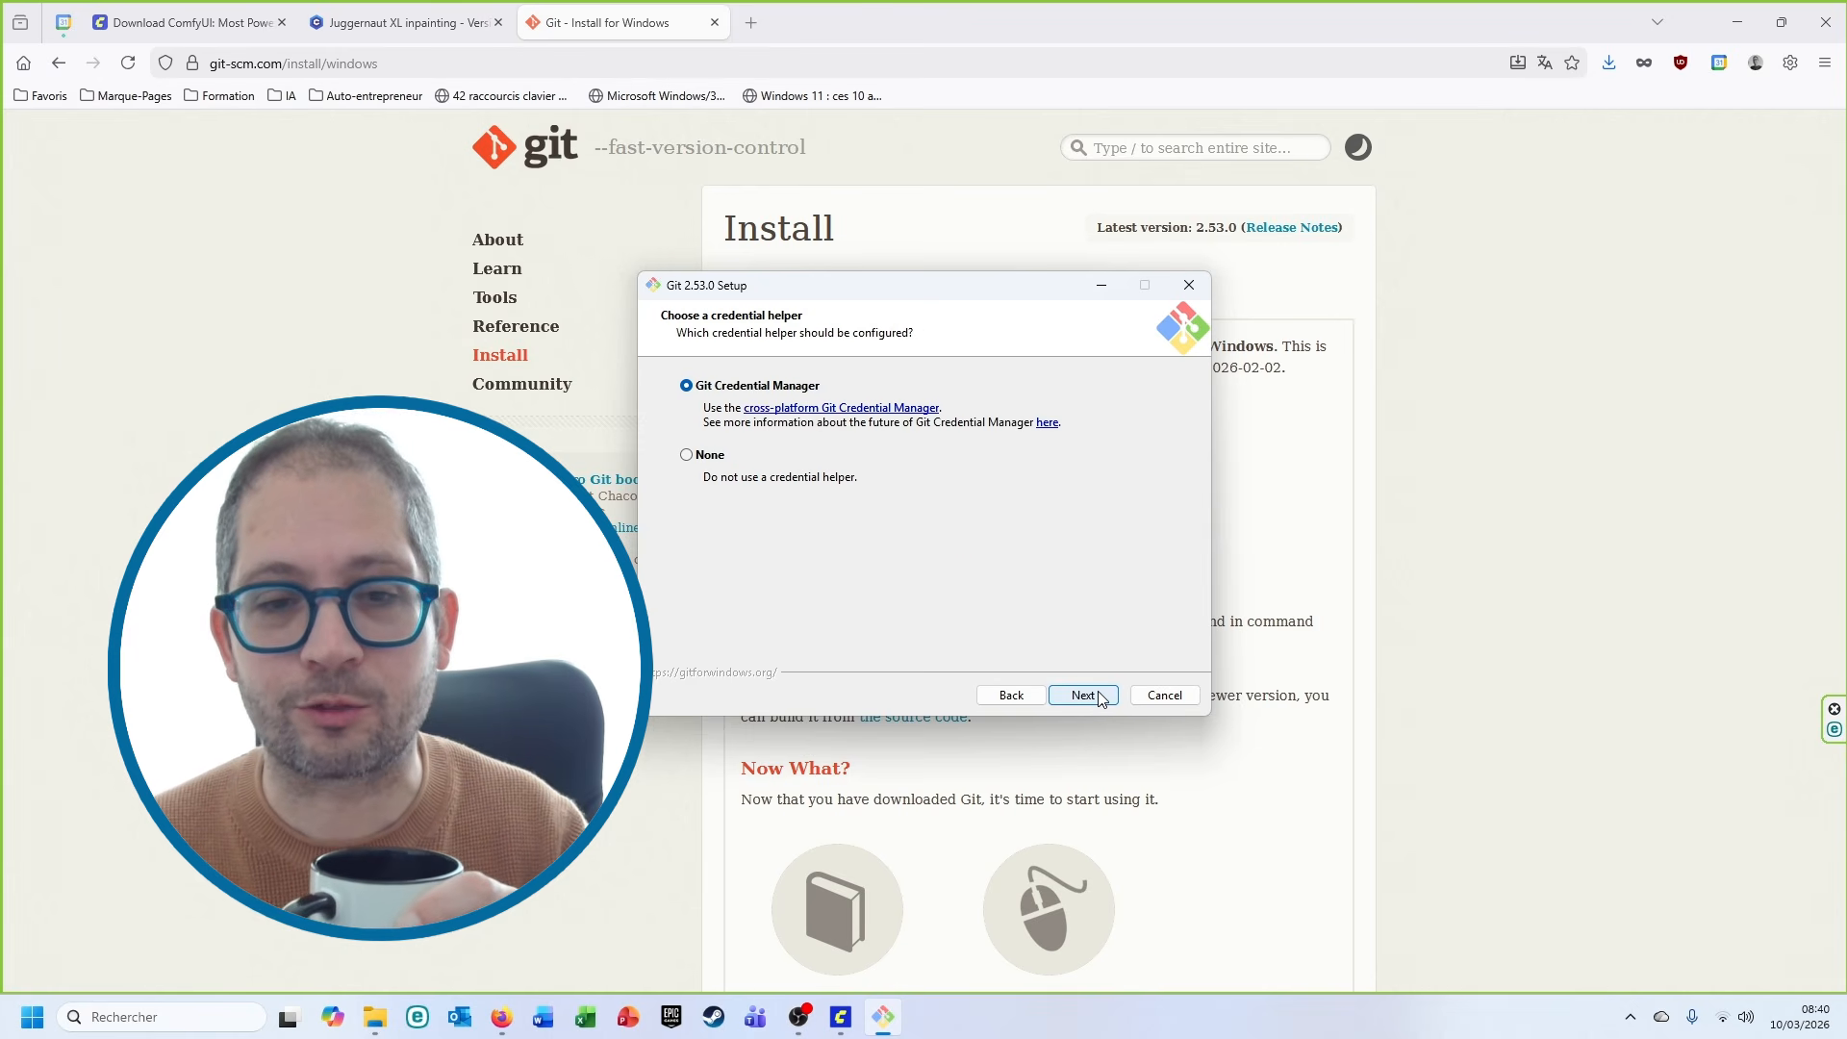
click(1100, 698)
click(1100, 699)
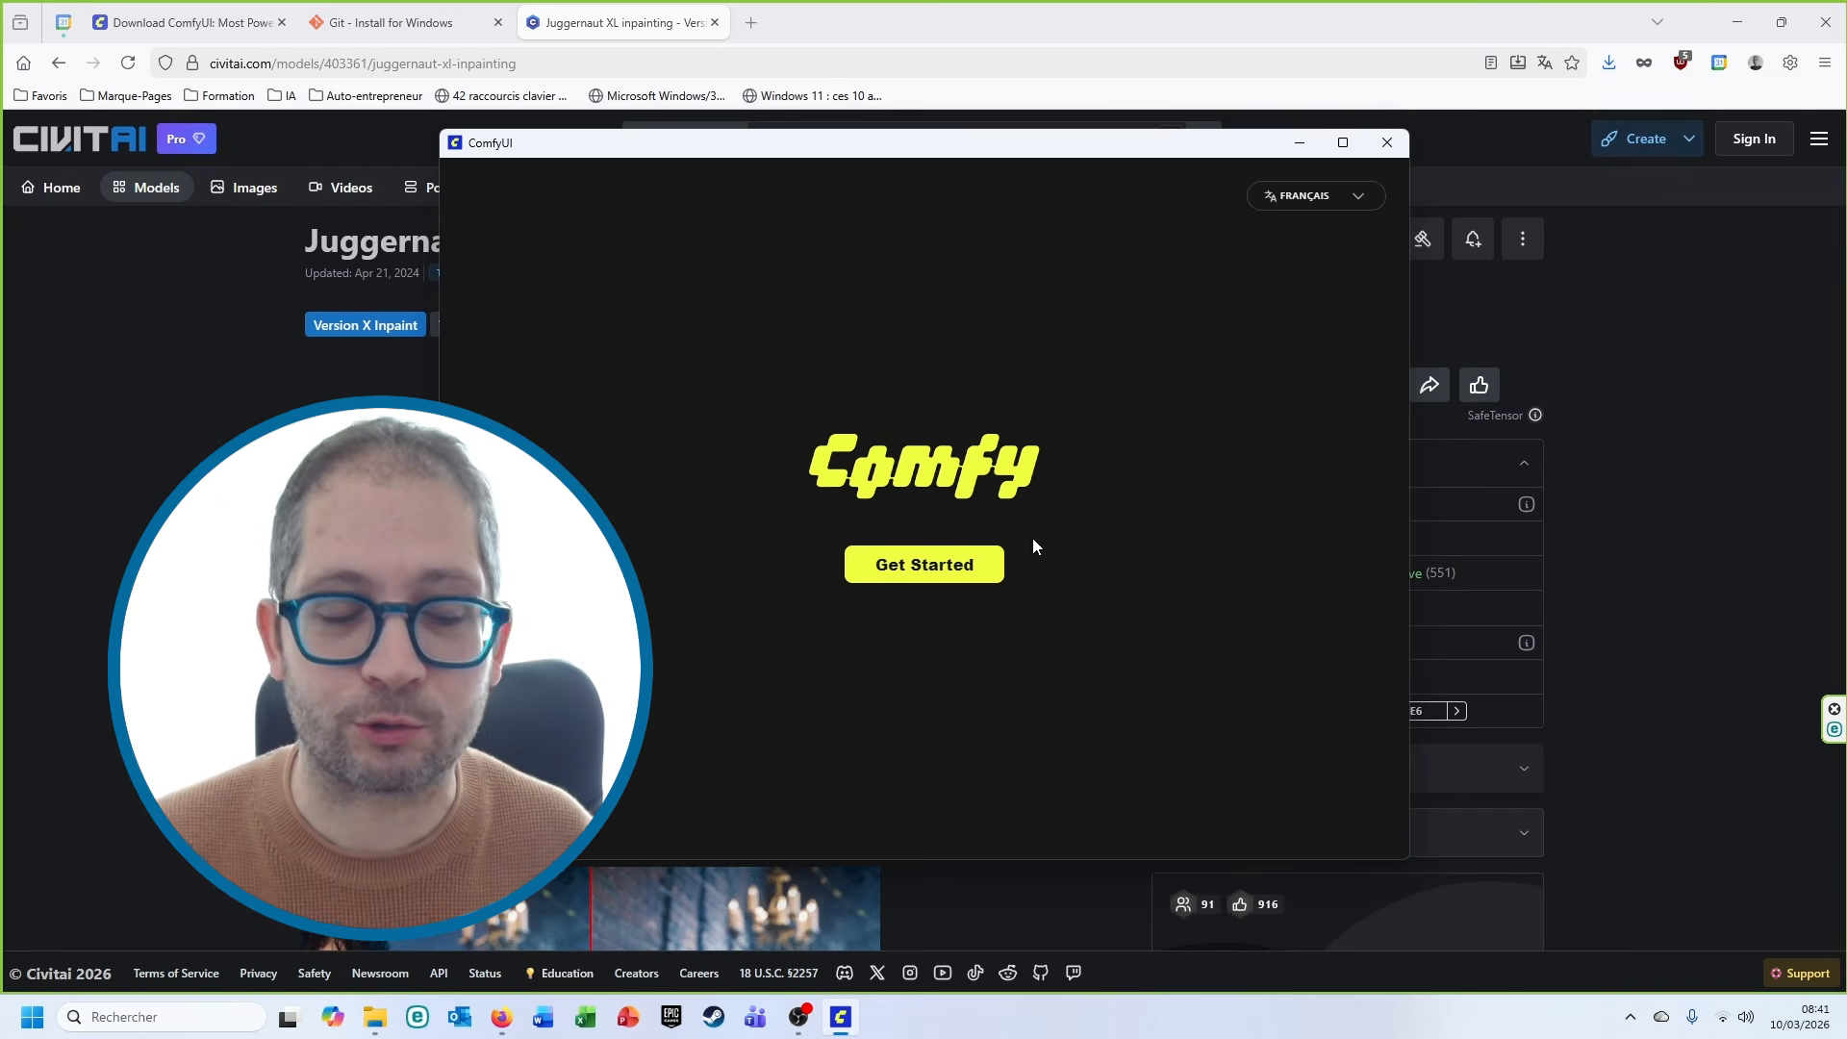
Install ComfyUI with NVIDIA CUDA in the Documents\ComfyUI folder, keeping Automatic Updates and Usage Metrics enabled.
click(917, 572)
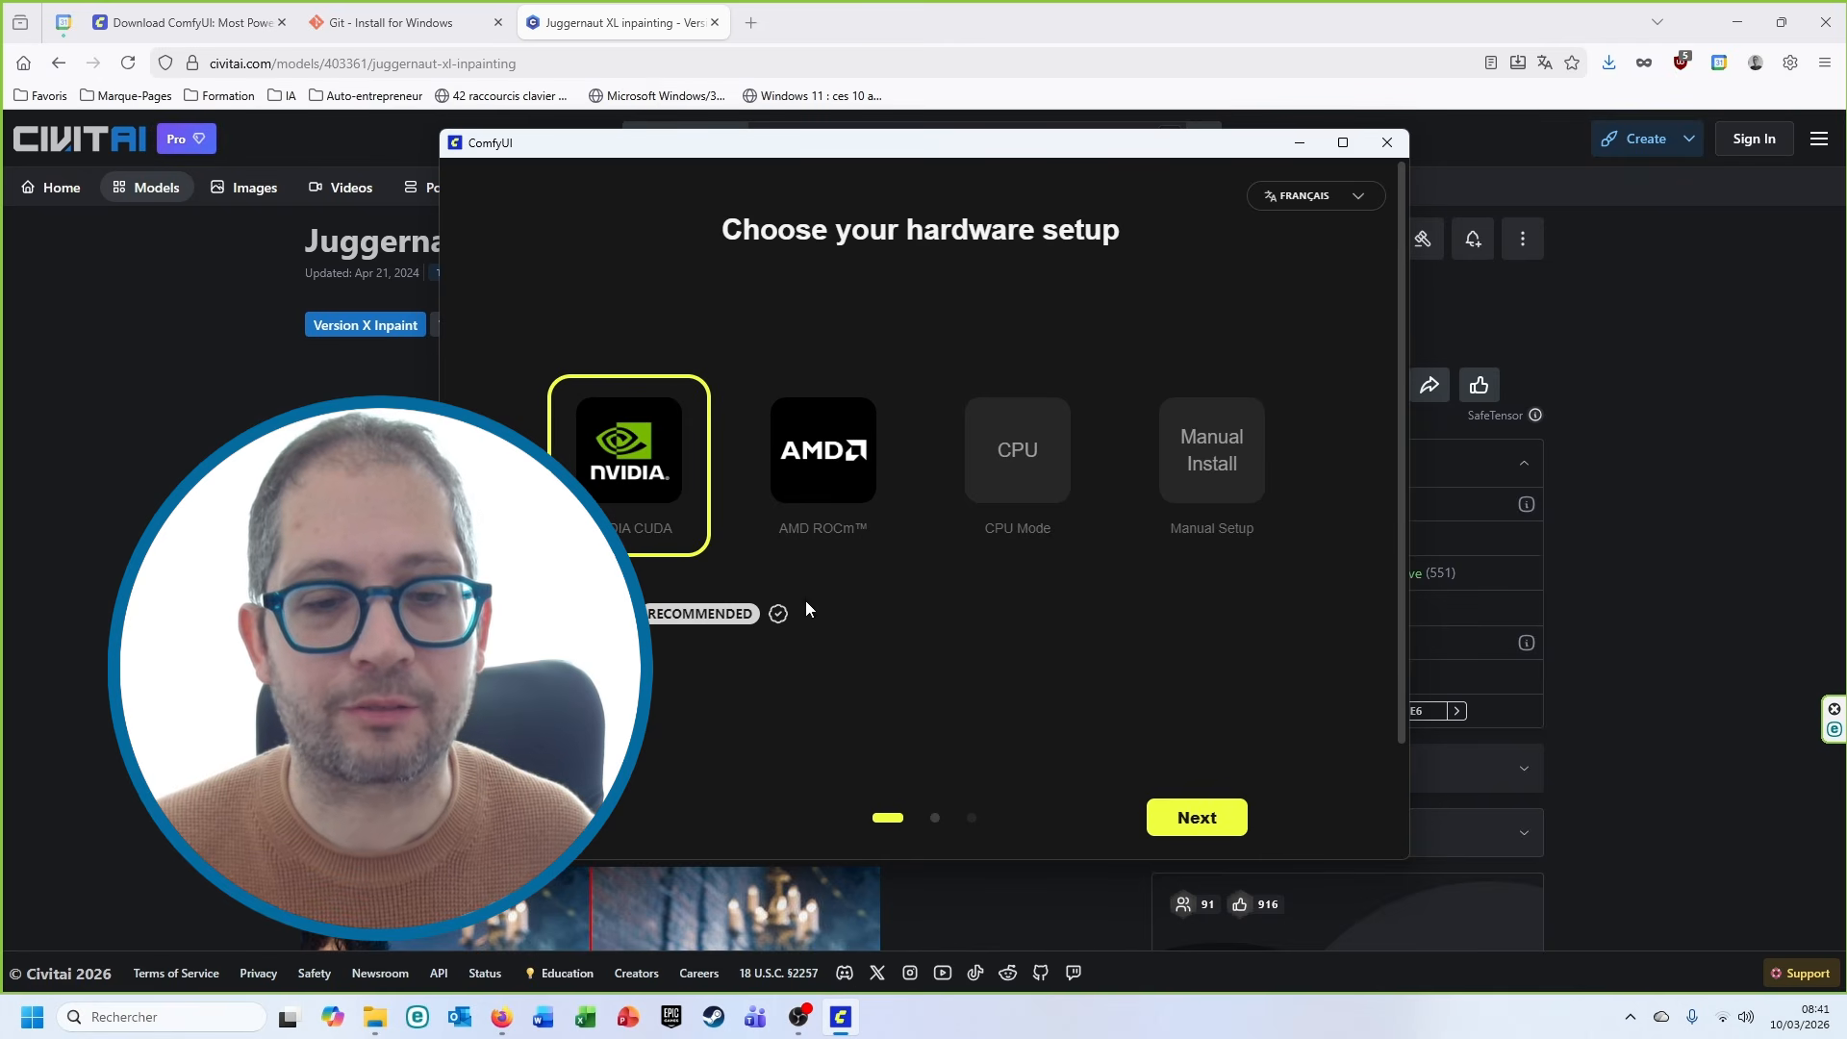
click(1200, 808)
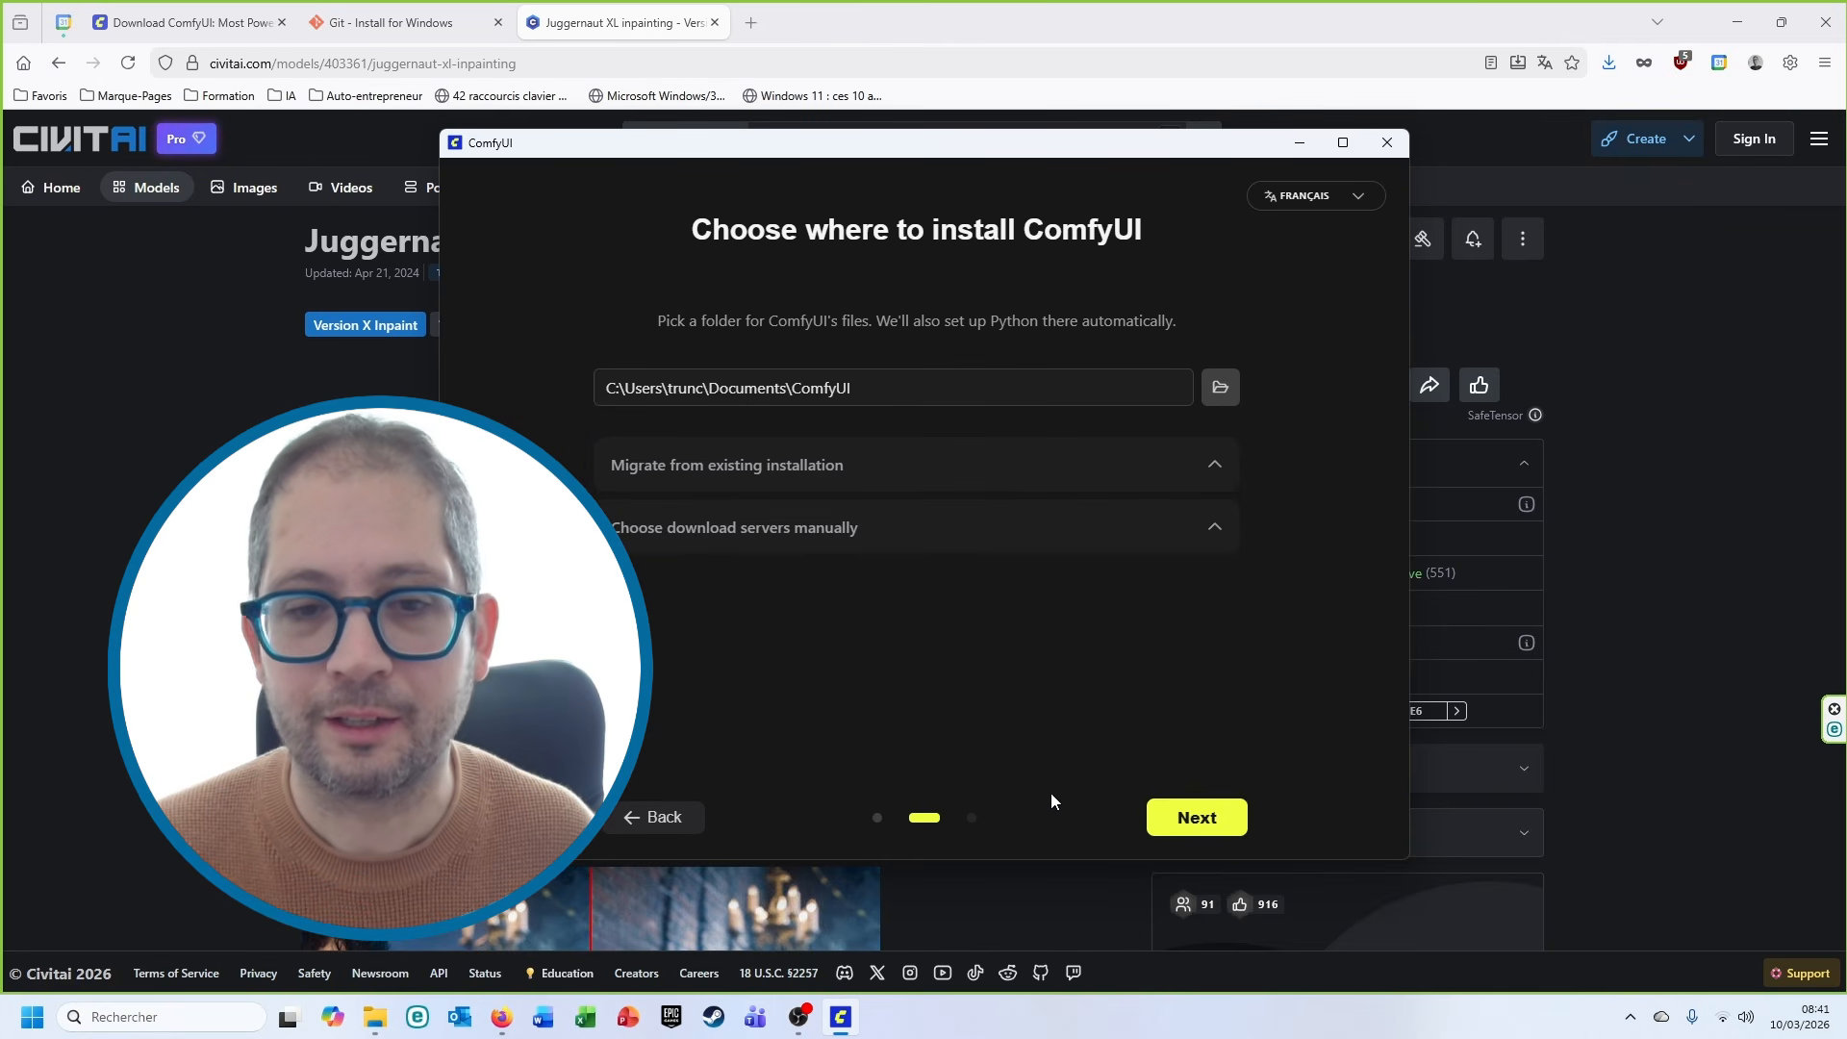
click(1220, 816)
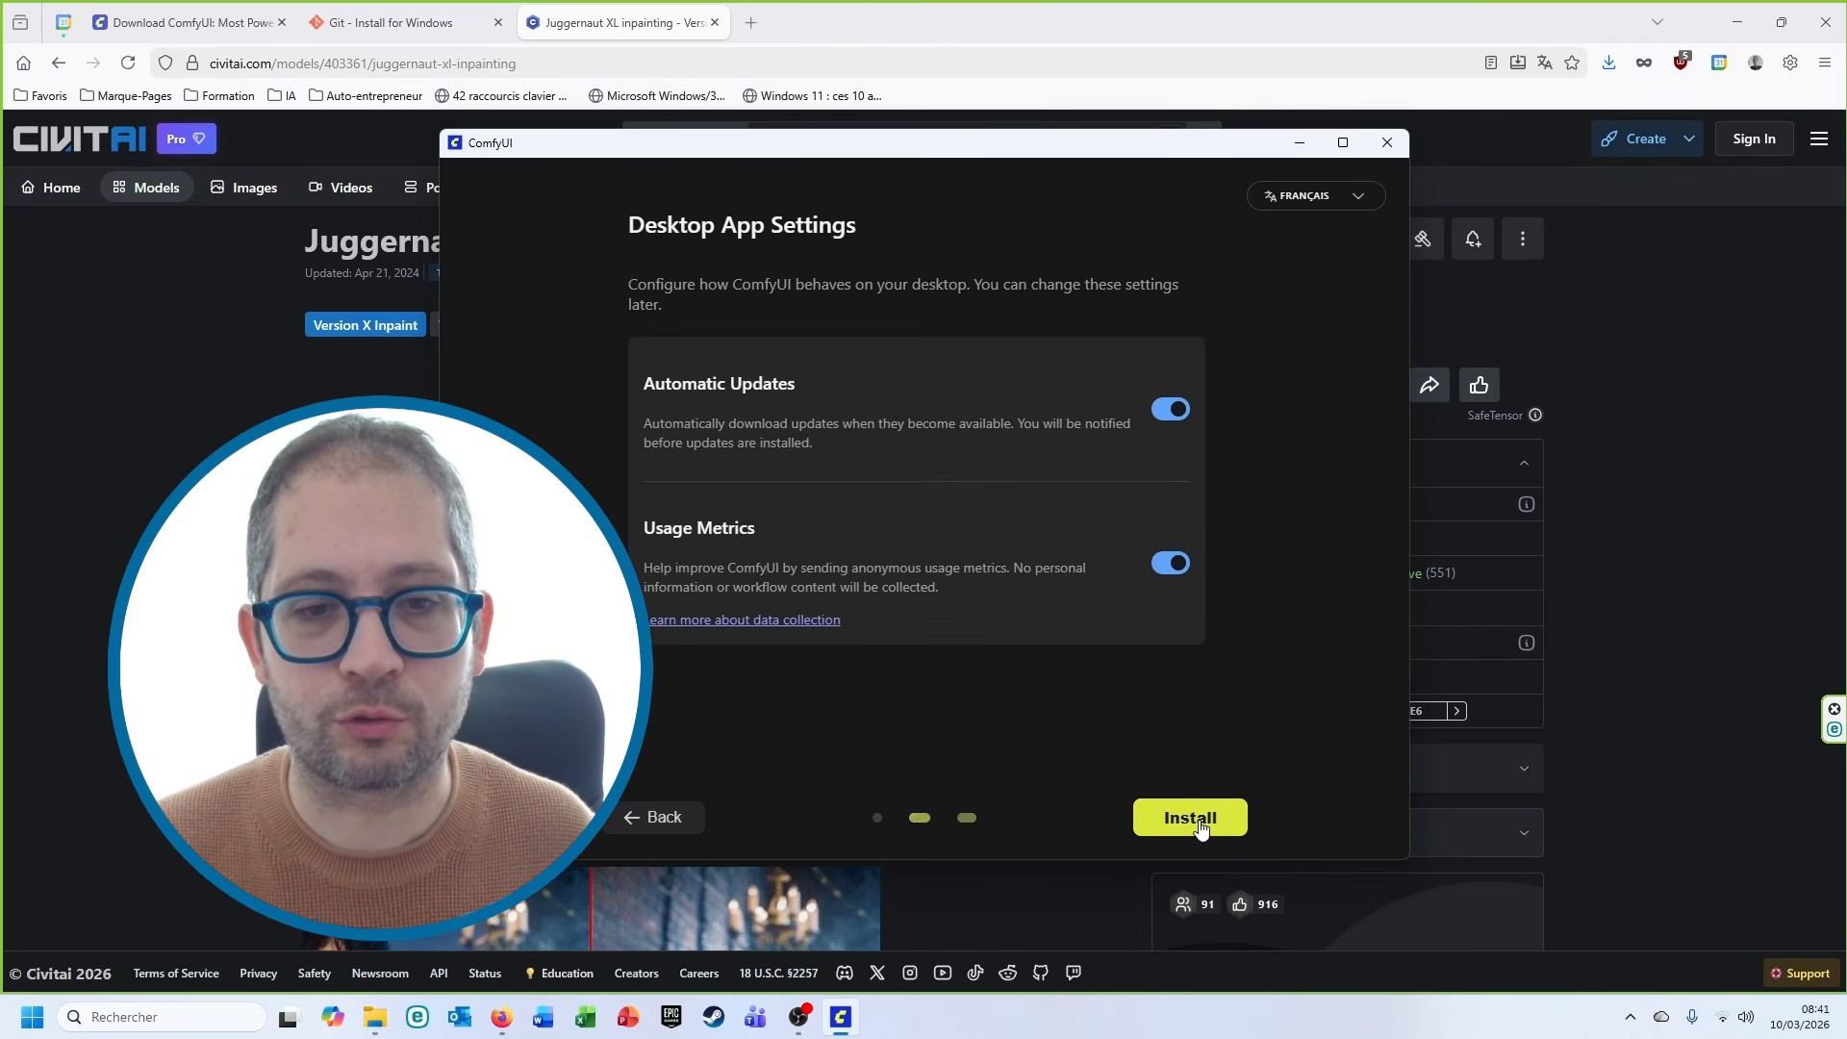
click(1214, 815)
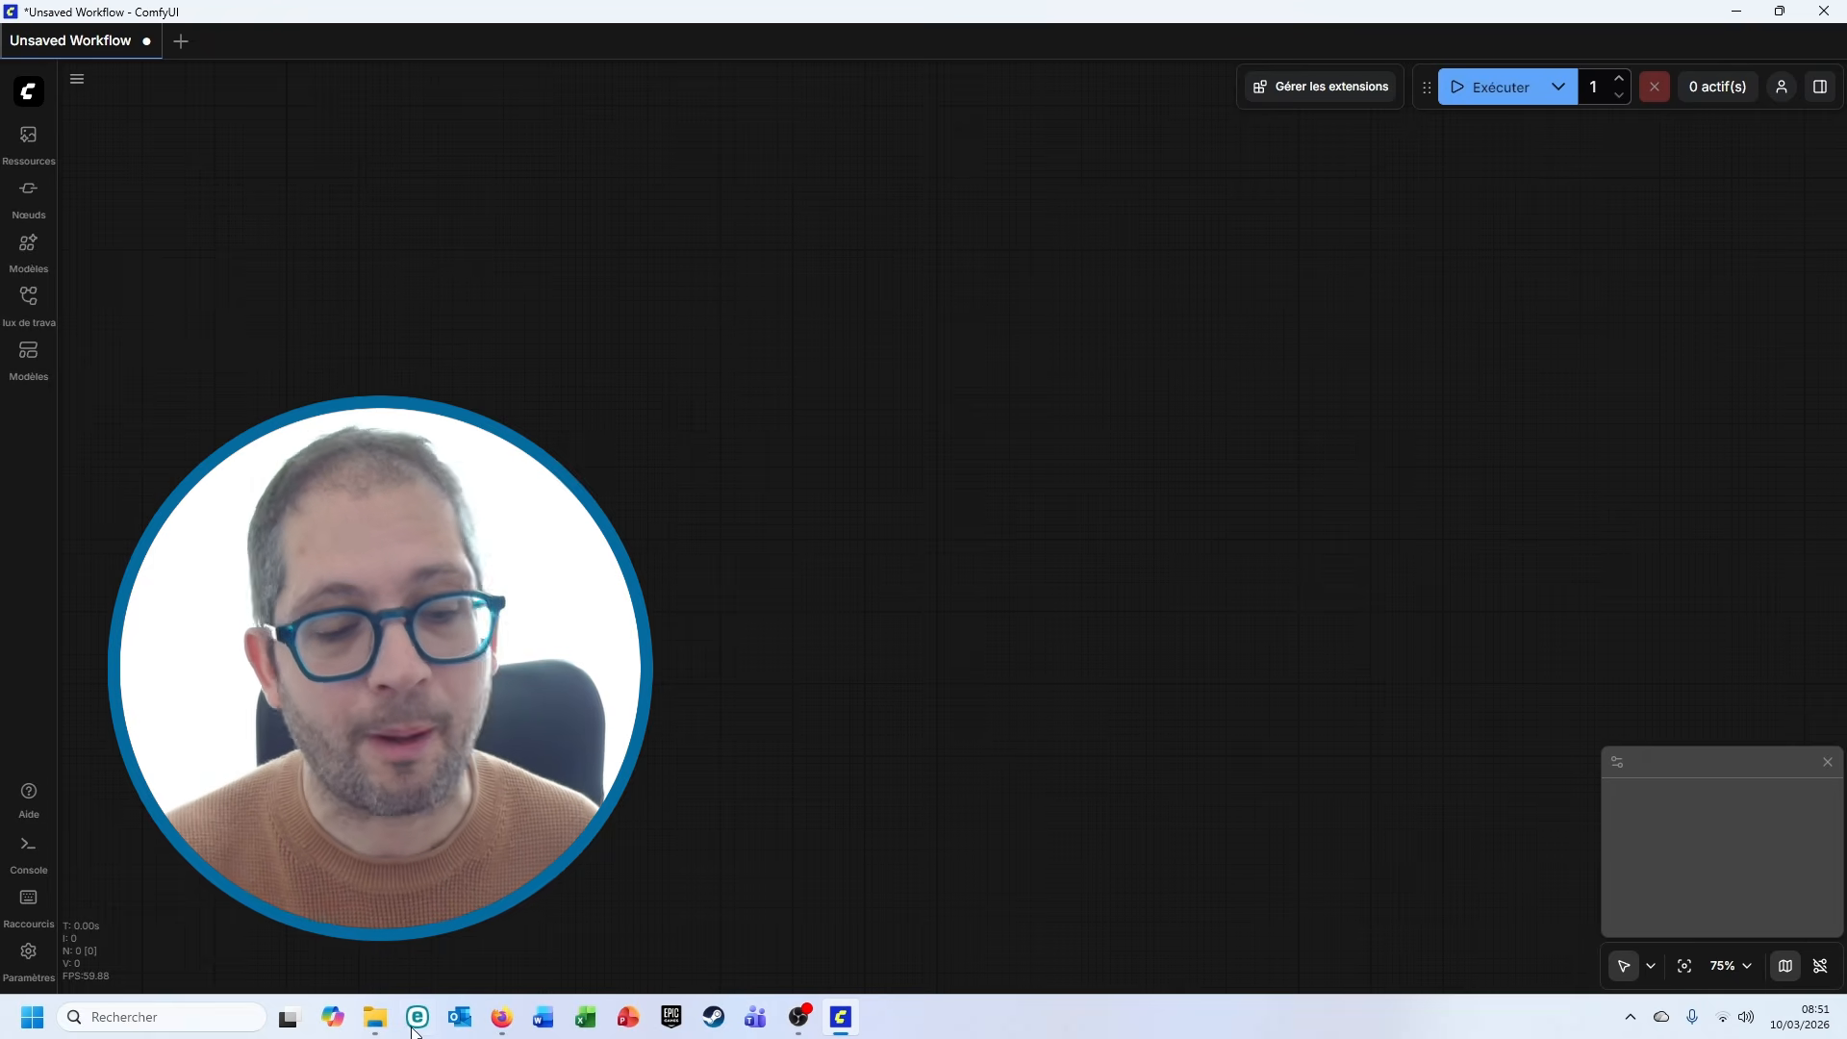
Look at the texte-image JSON file in the Bureau folder in File Explorer and return to ComfyUI.
click(375, 1017)
mouse_move(1212, 447)
mouse_down()
mouse_move(1184, 486)
mouse_move(813, 563)
mouse_move(1159, 476)
mouse_move(1199, 430)
mouse_up()
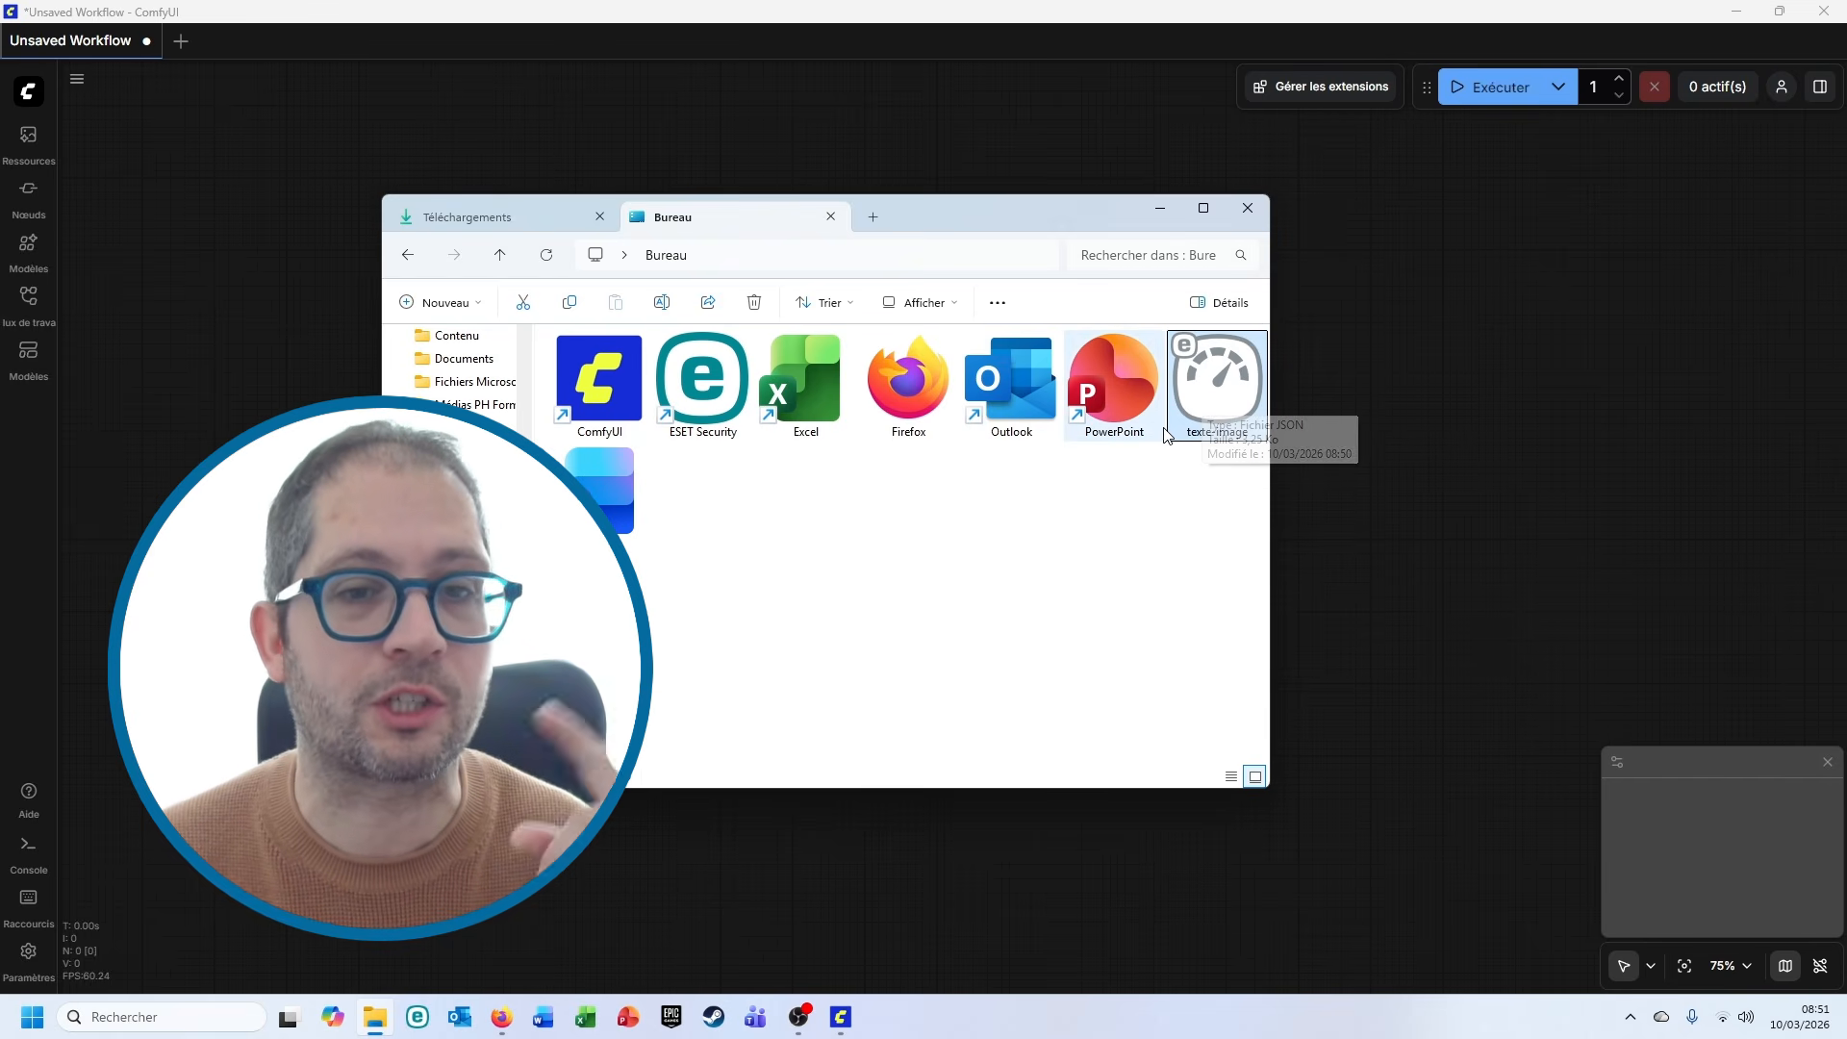
click(1381, 366)
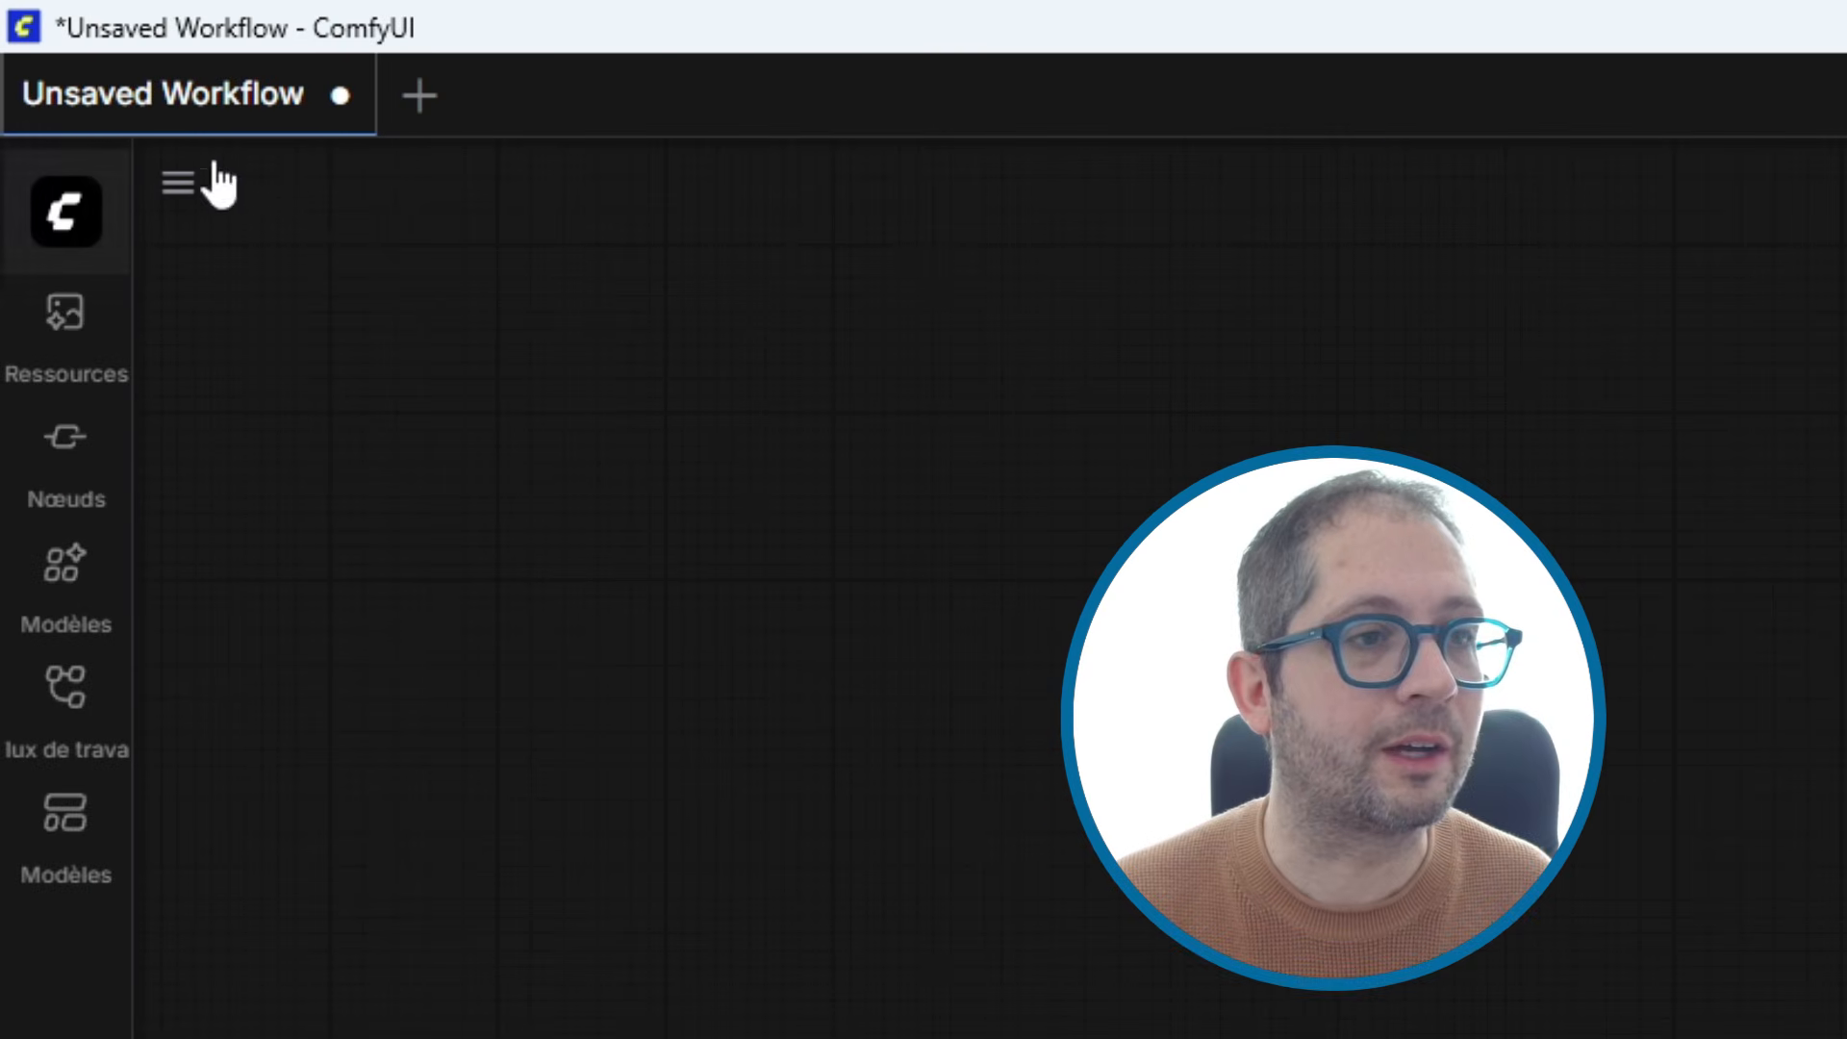
Open the texte-image workflow file from the Bureau folder in ComfyUI.
click(103, 207)
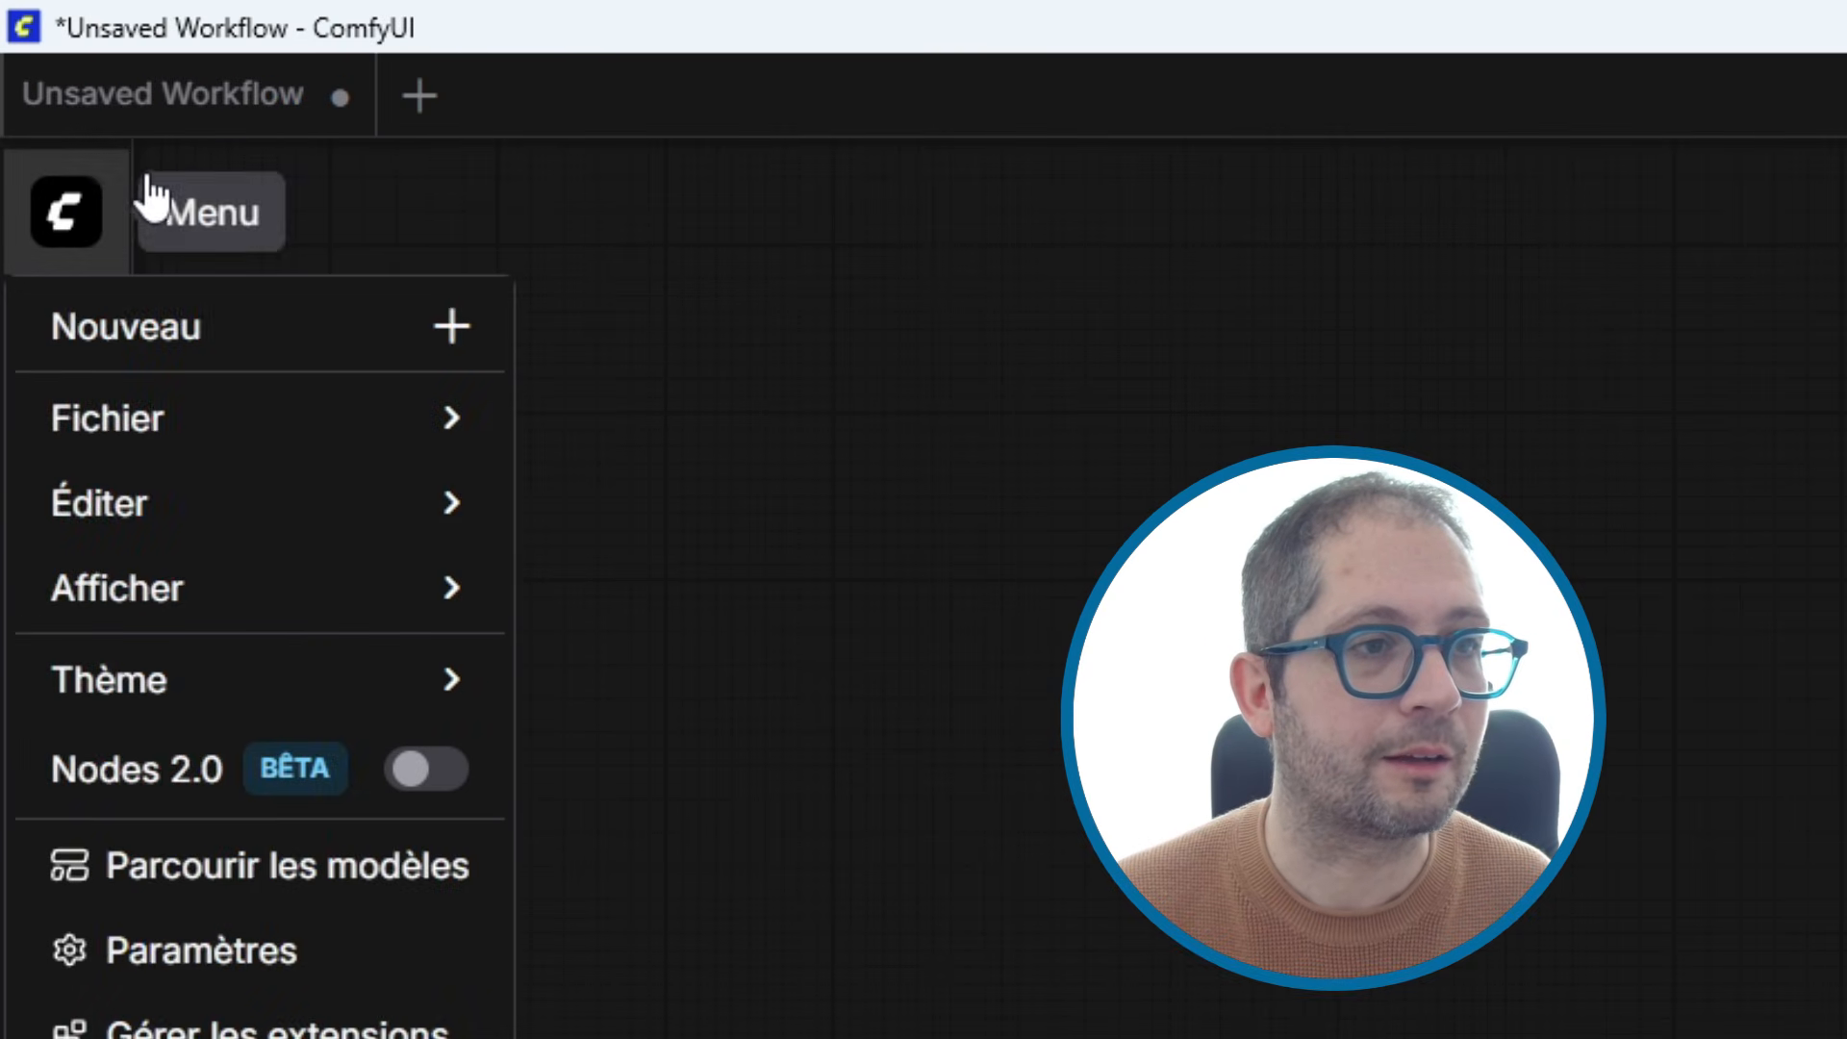
mouse_move(297, 423)
click(587, 418)
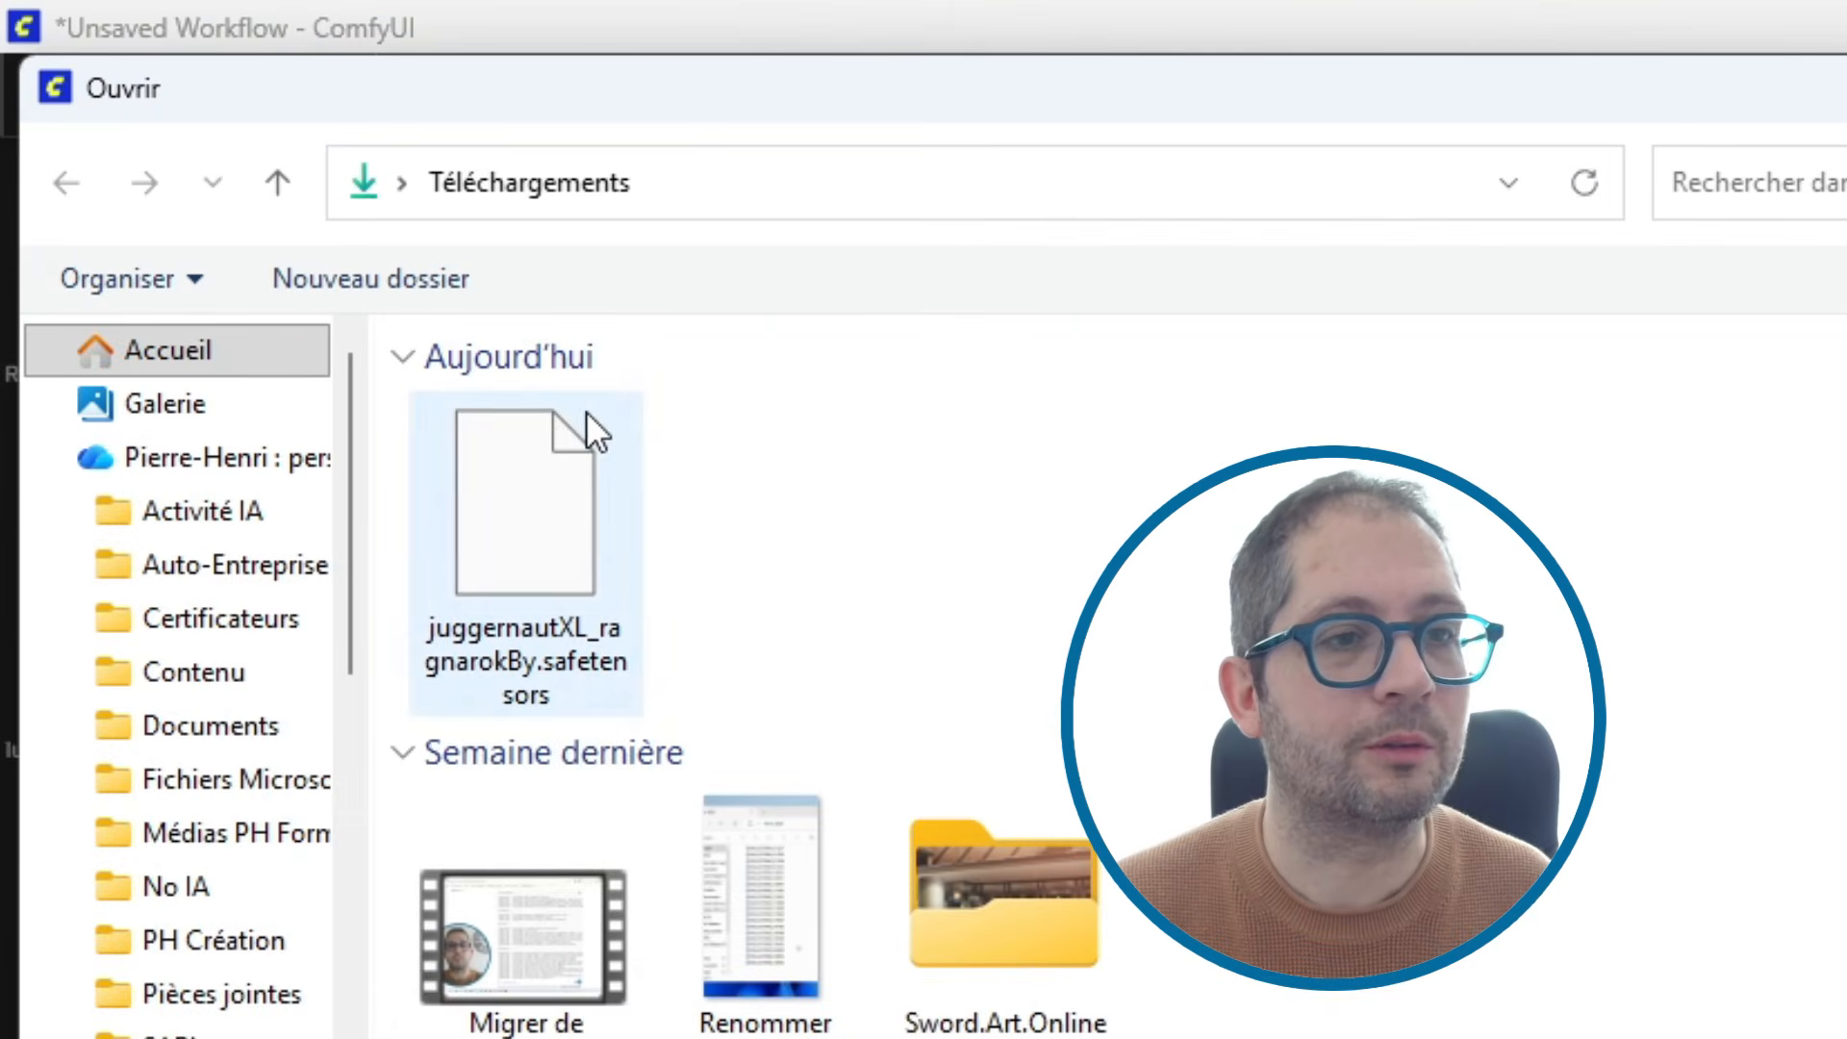
scroll(206, 524, down, 4)
click(165, 557)
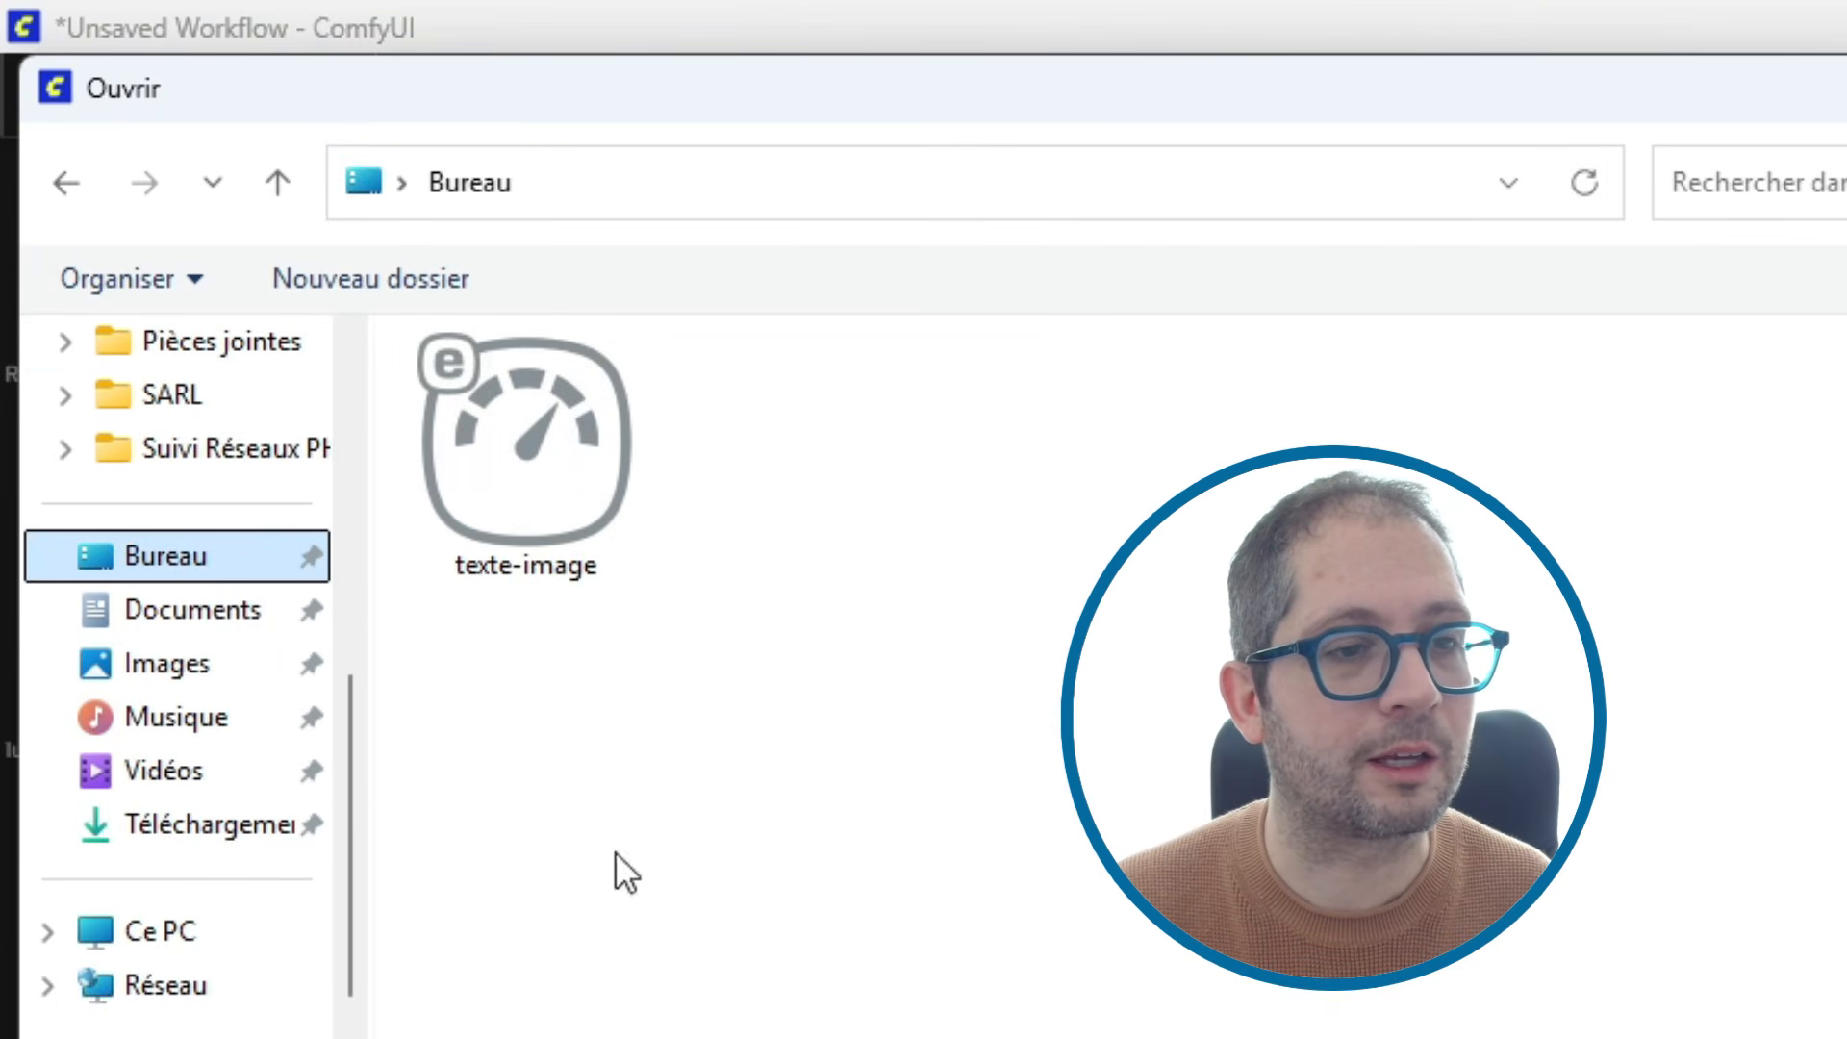
double_click(454, 424)
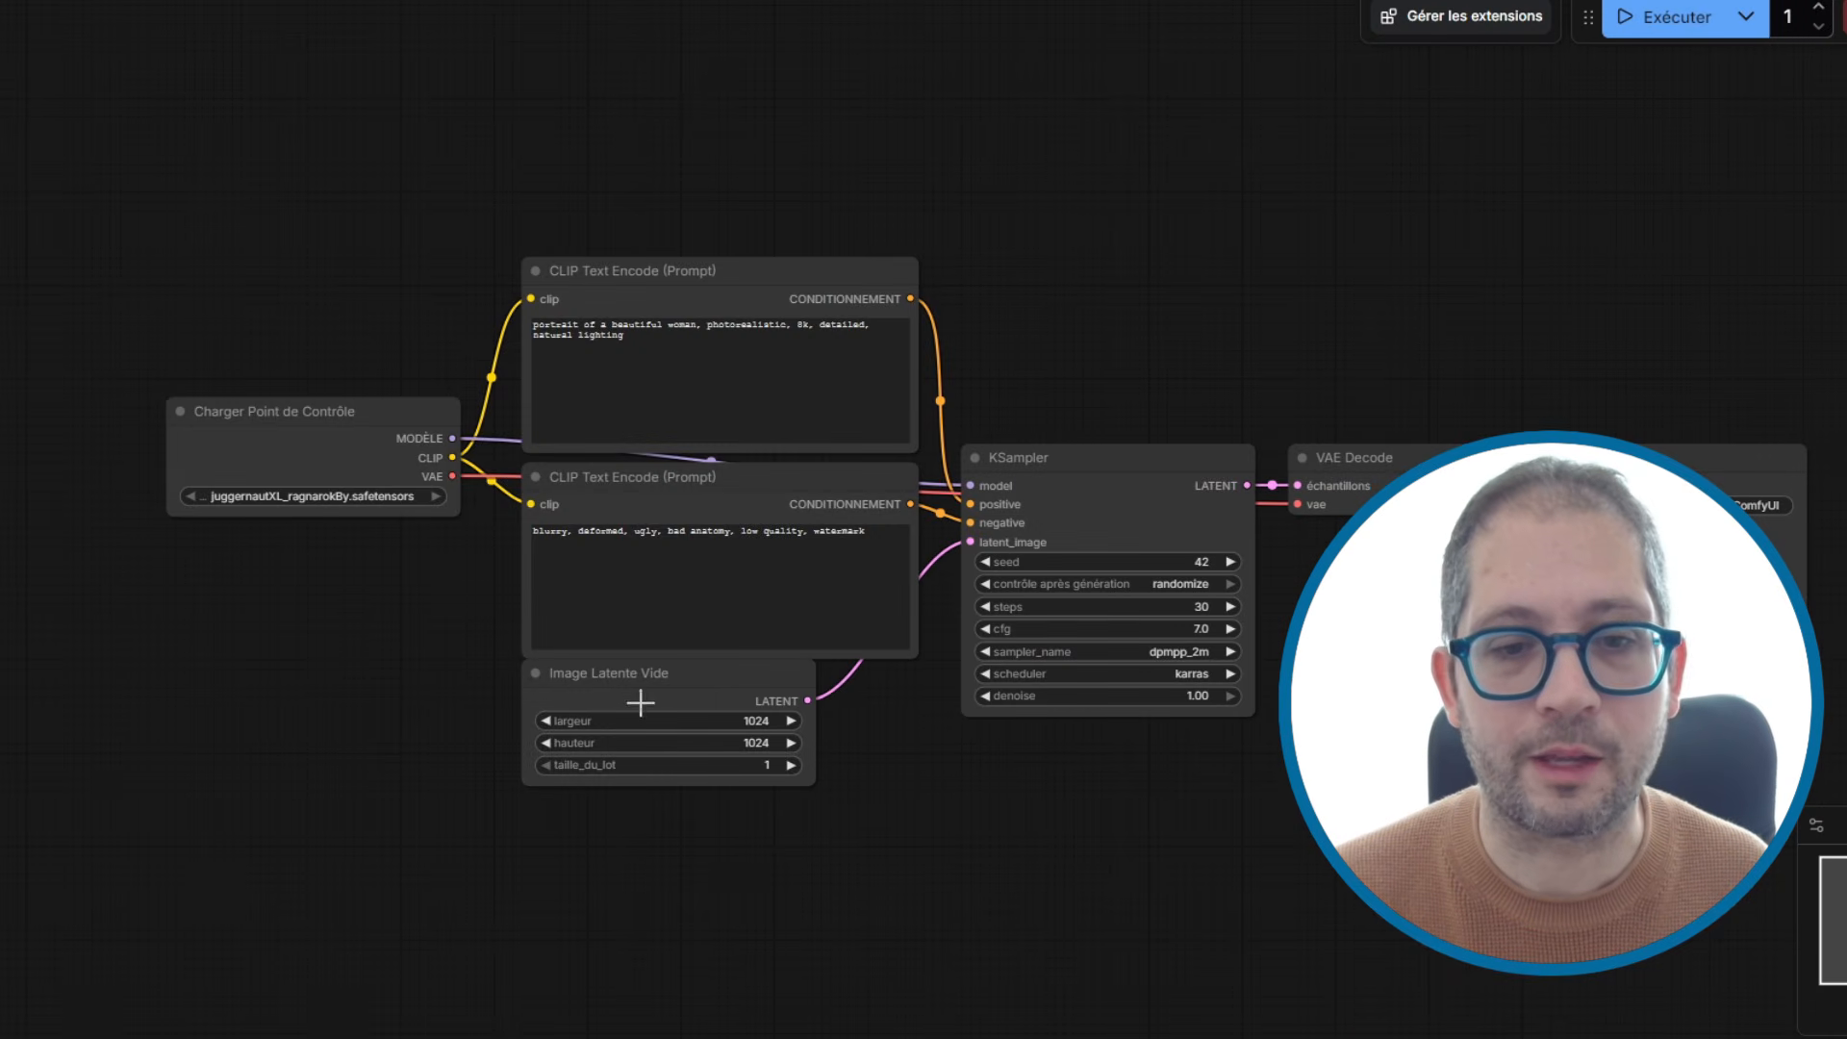
Spread out the overlapping workflow nodes: the latent image, checkpoint loader, and both CLIP Text Encode prompt nodes.
drag(626, 684, 600, 789)
drag(333, 428, 209, 396)
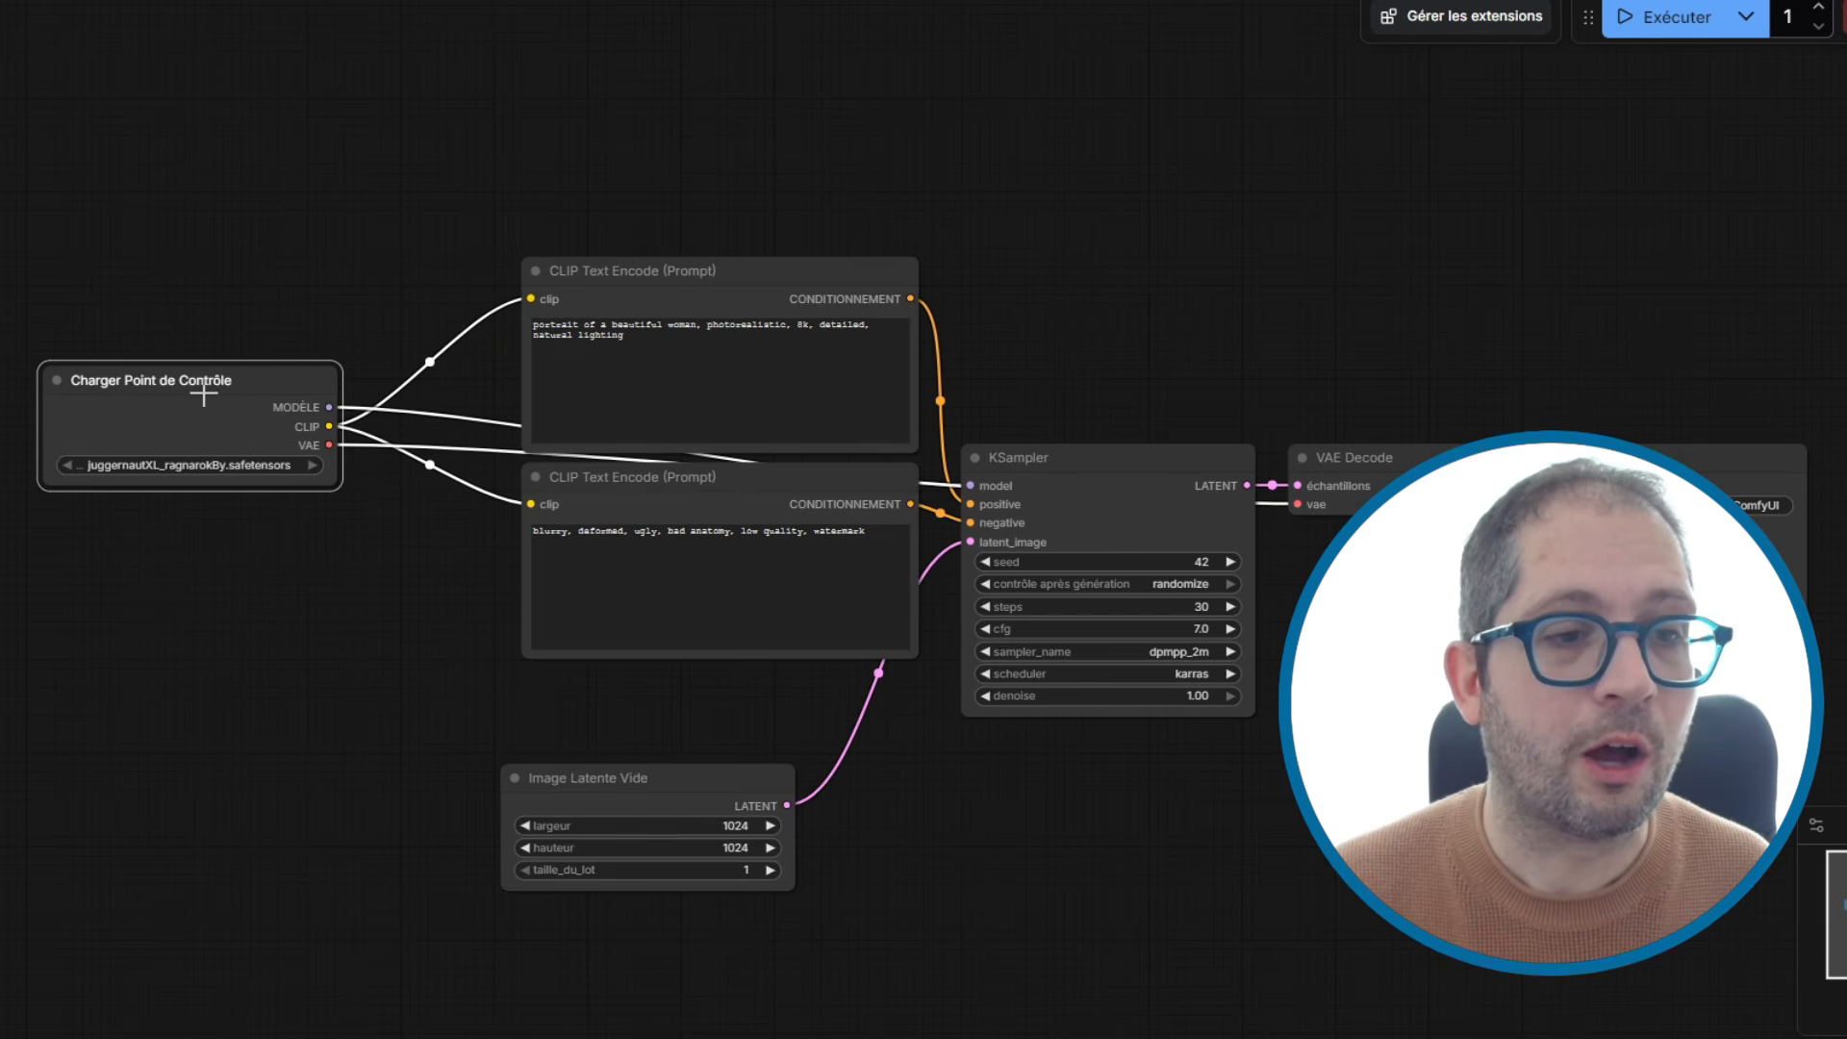
drag(652, 481, 587, 514)
drag(673, 281, 683, 183)
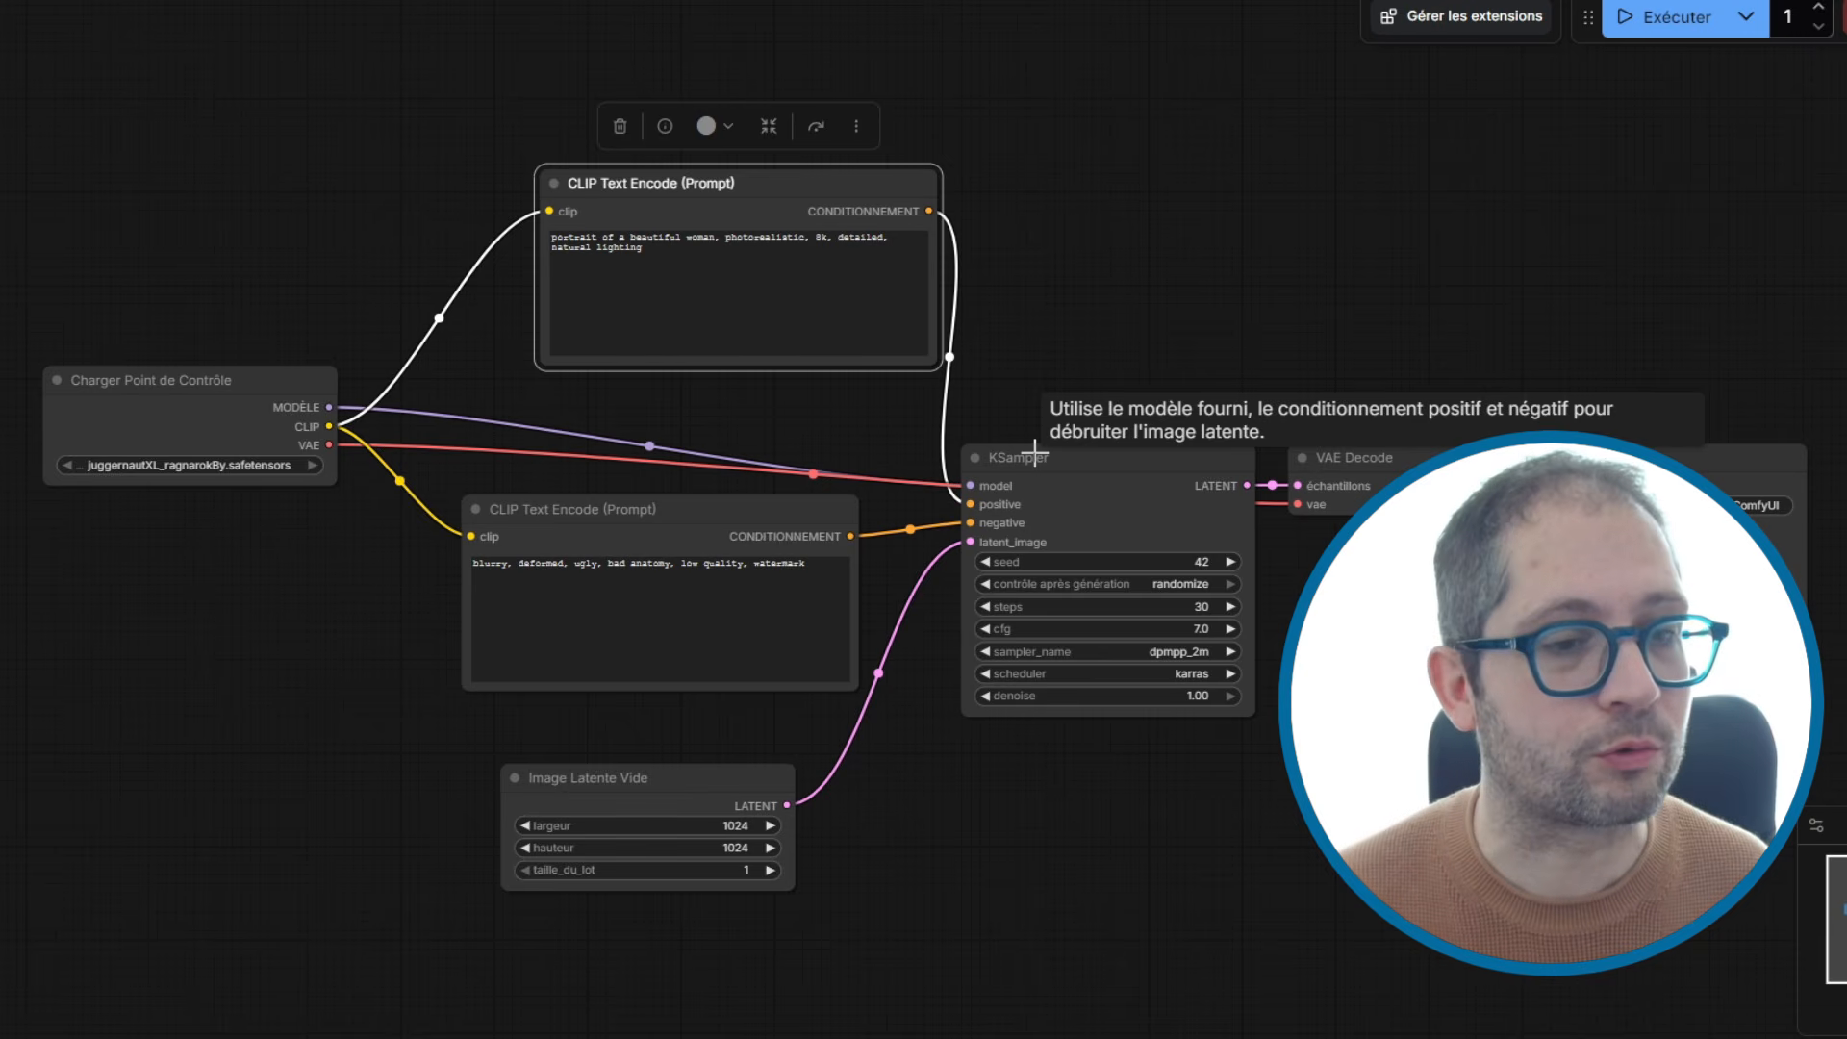
drag(207, 389, 206, 308)
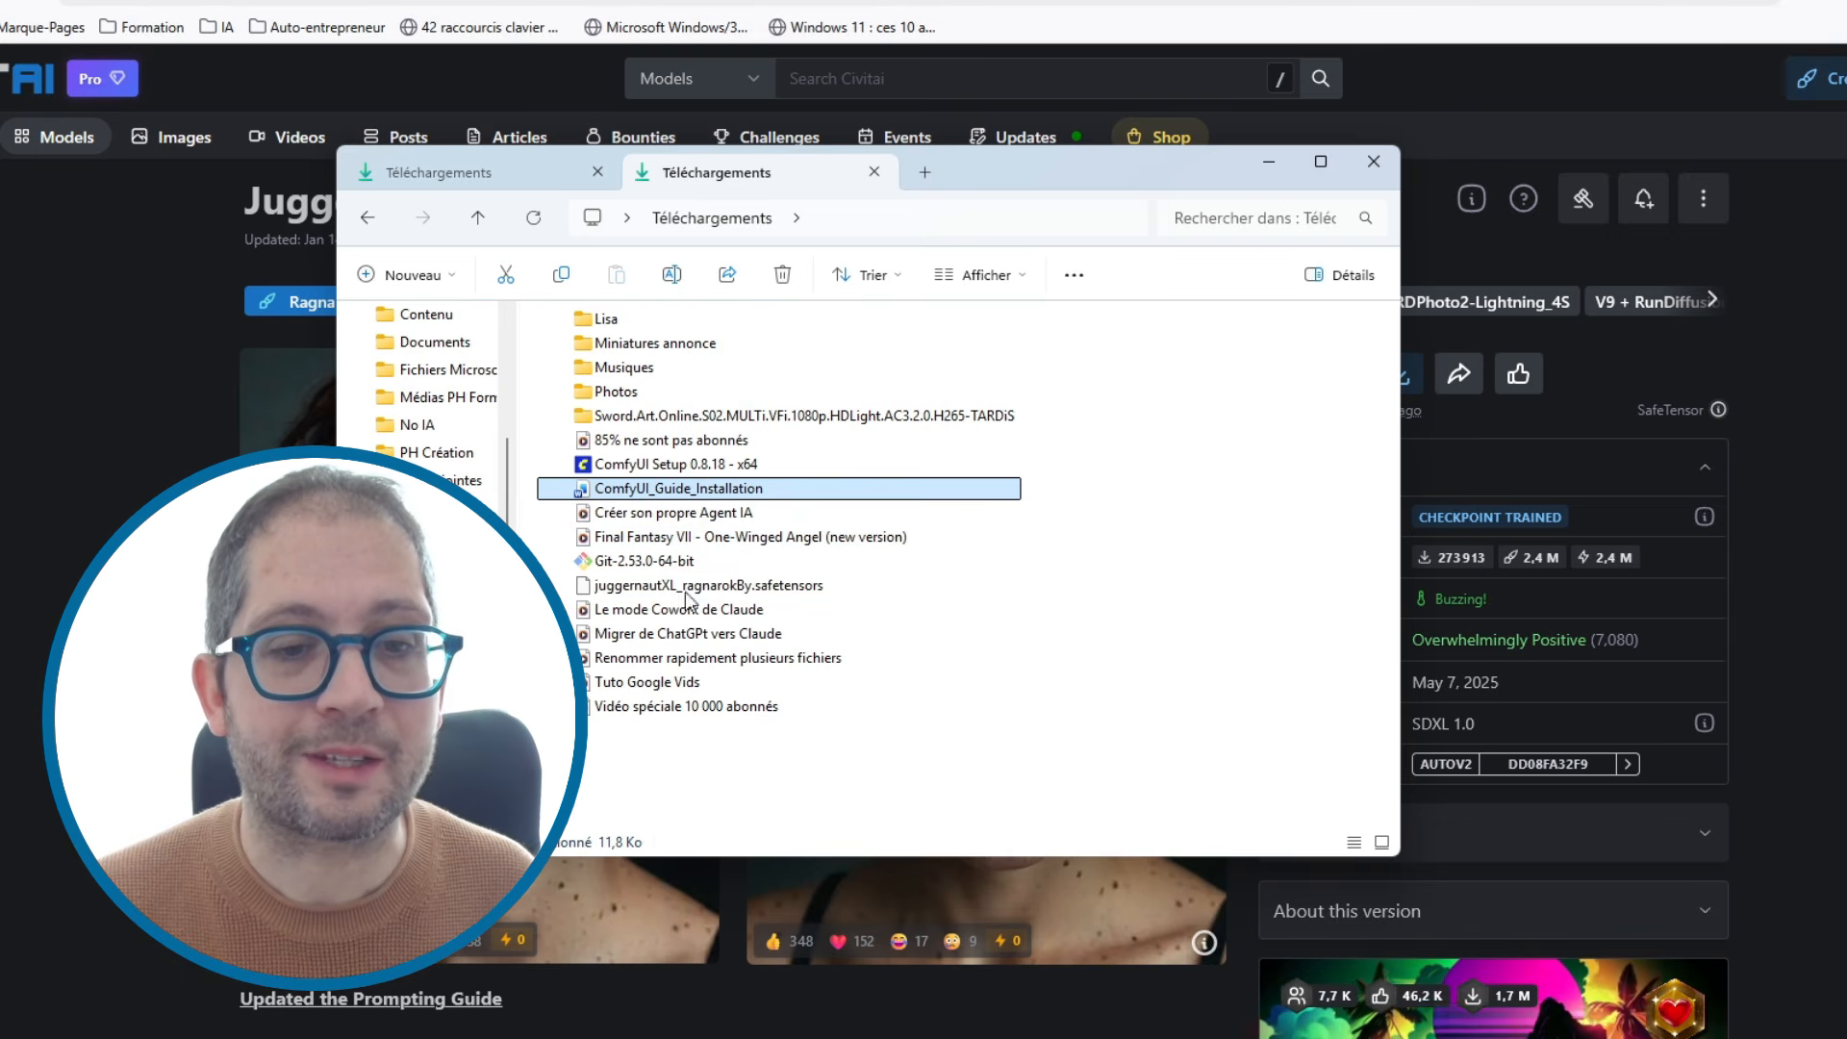
Copy juggernautXL_ragnarokBy.safetensors from the Téléchargements folder into Documents\ComfyUI\models\checkpoints.
click(712, 587)
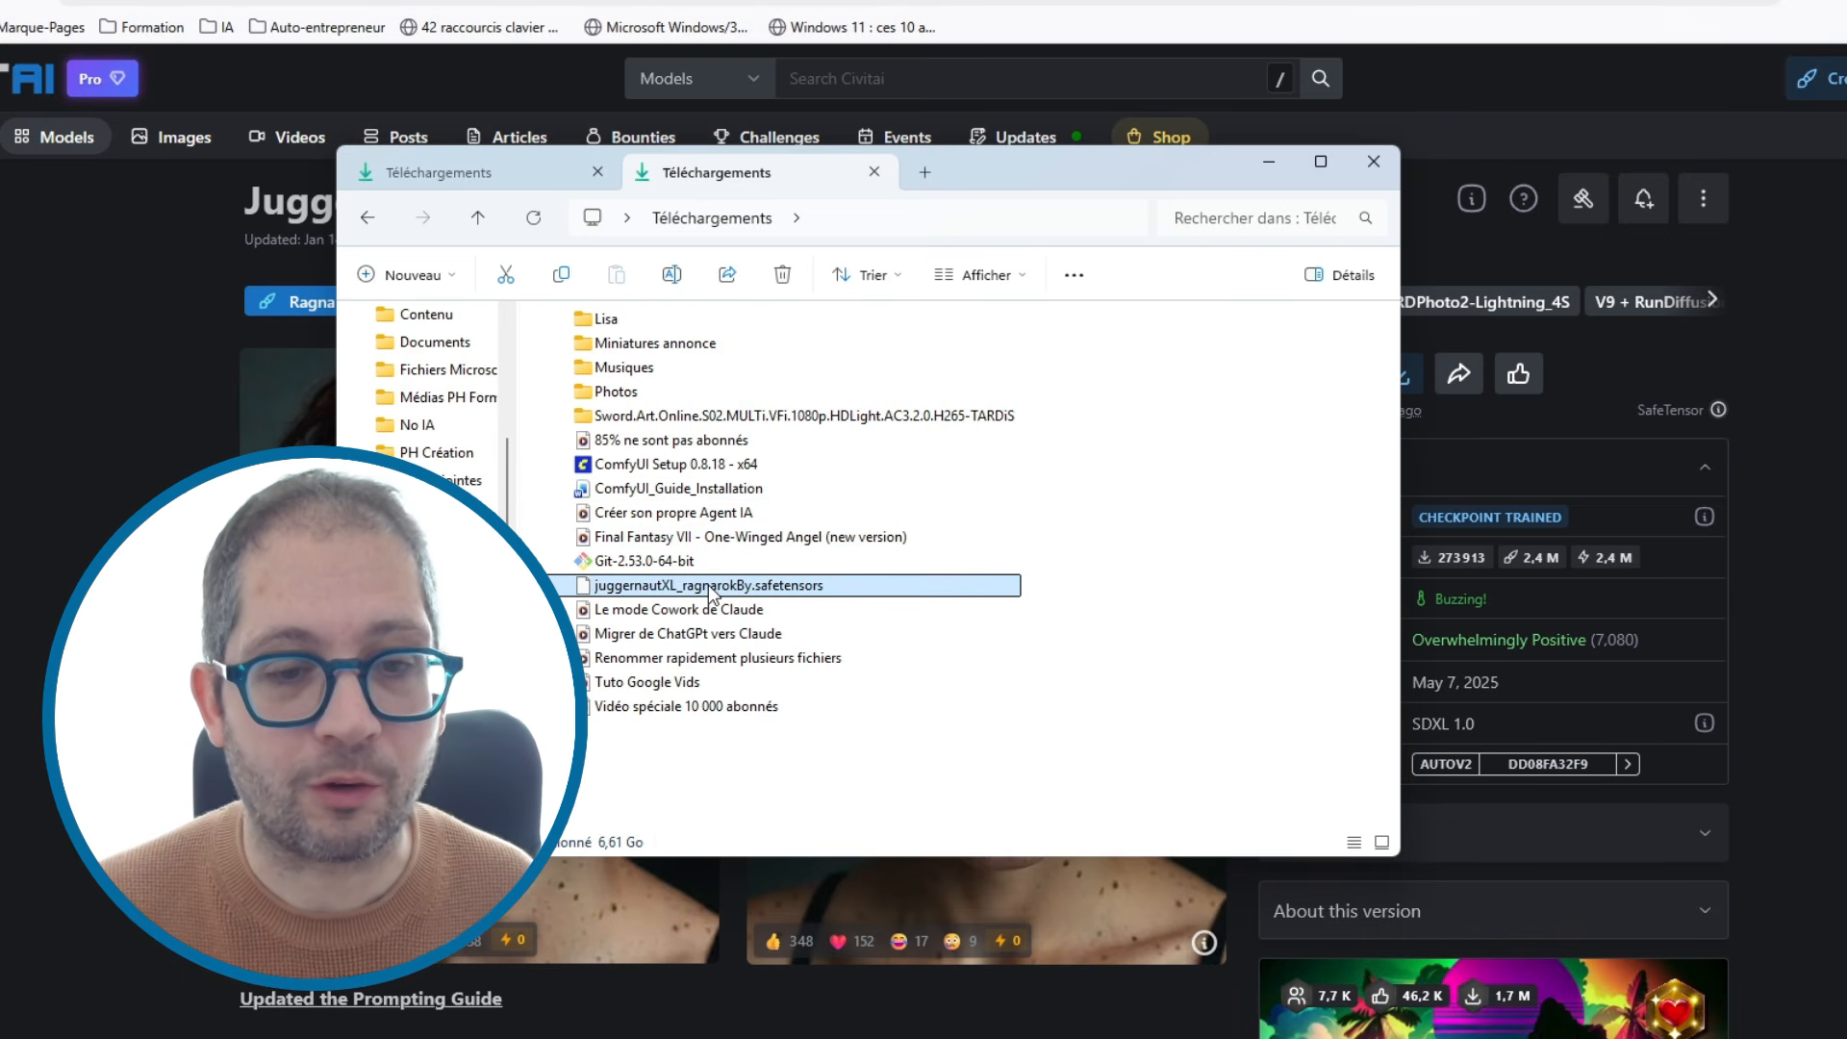
key(ctrl+c)
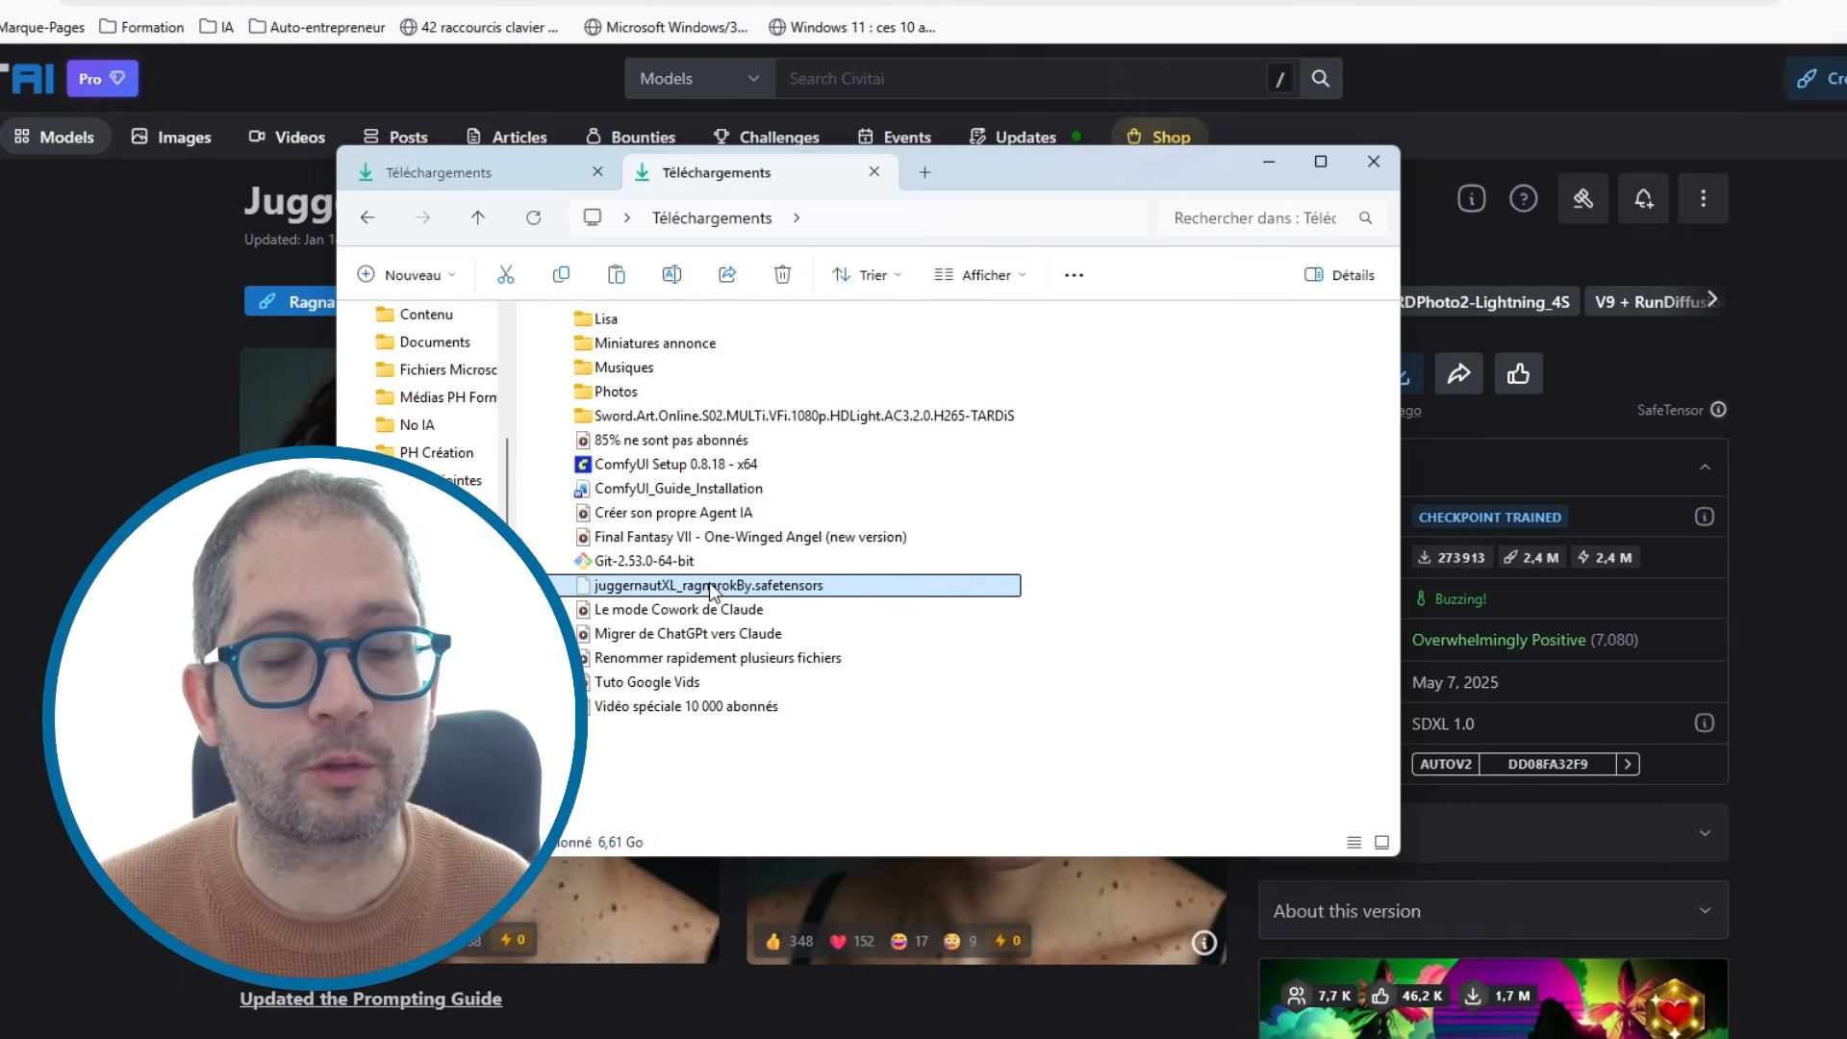
scroll(433, 539, up, 1)
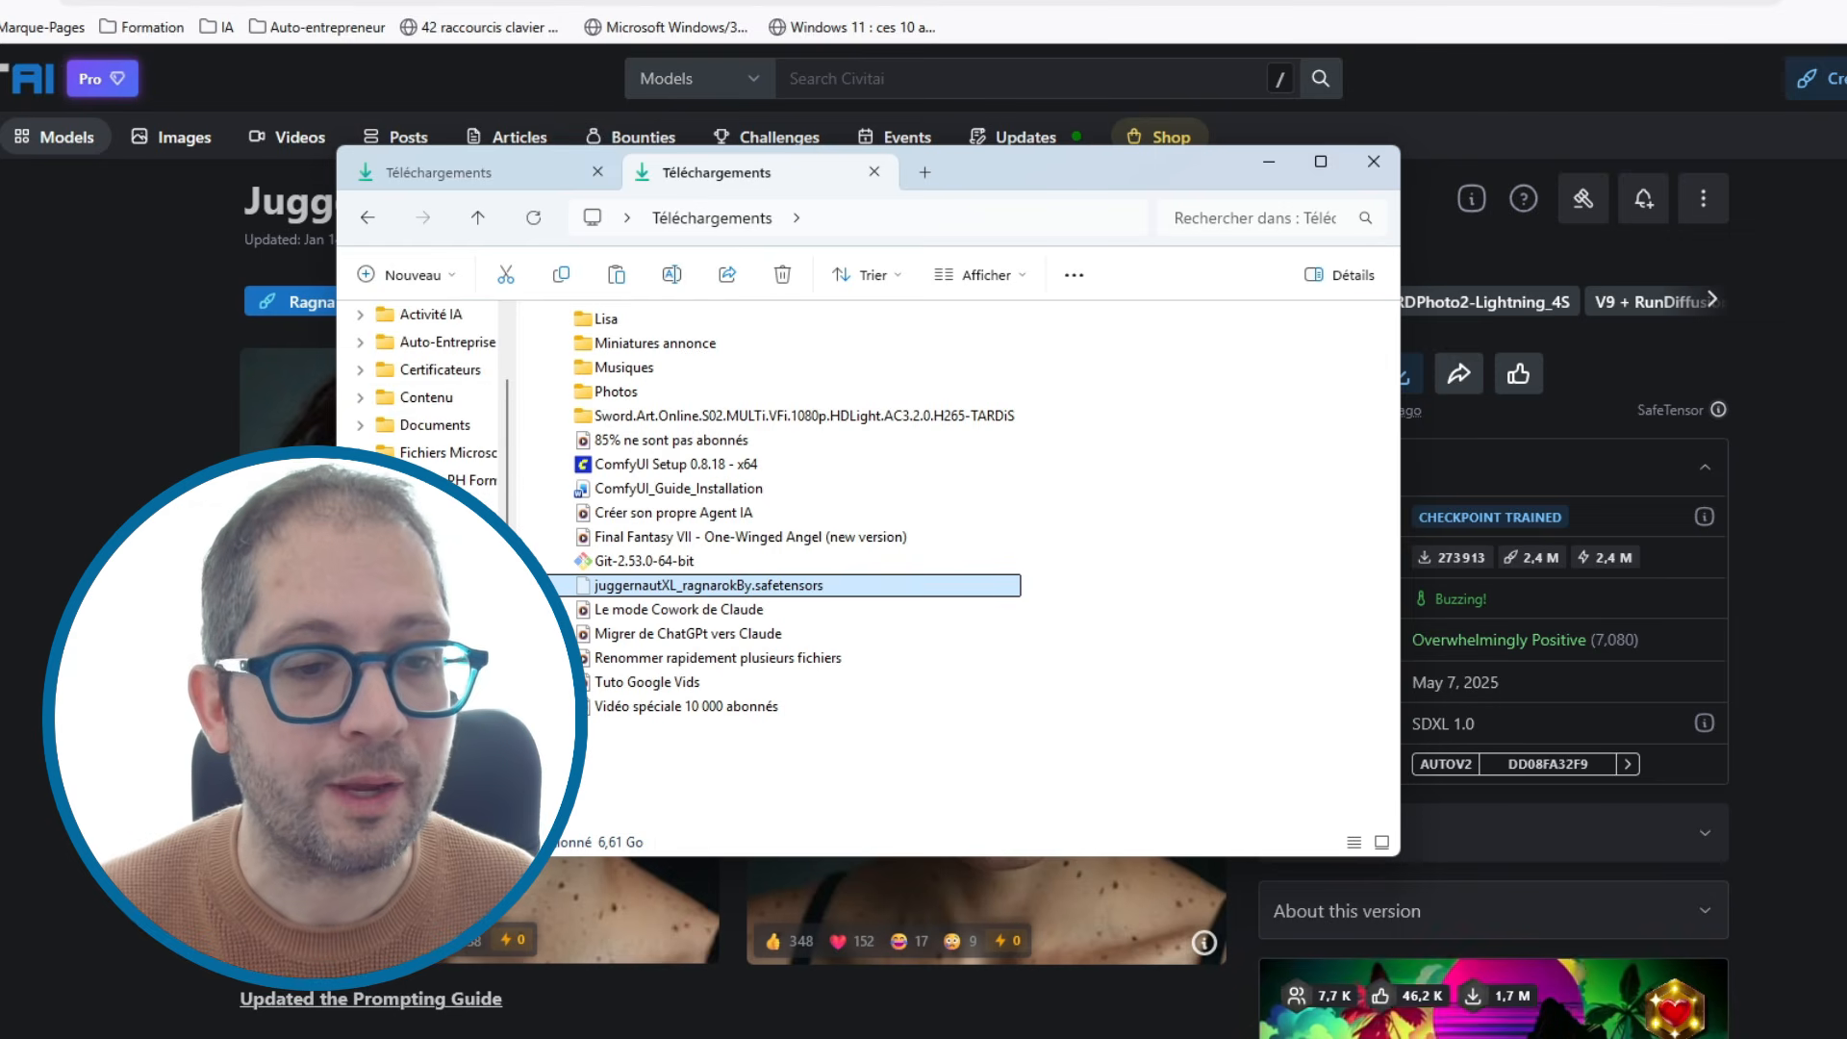
scroll(433, 539, down, 1)
click(433, 615)
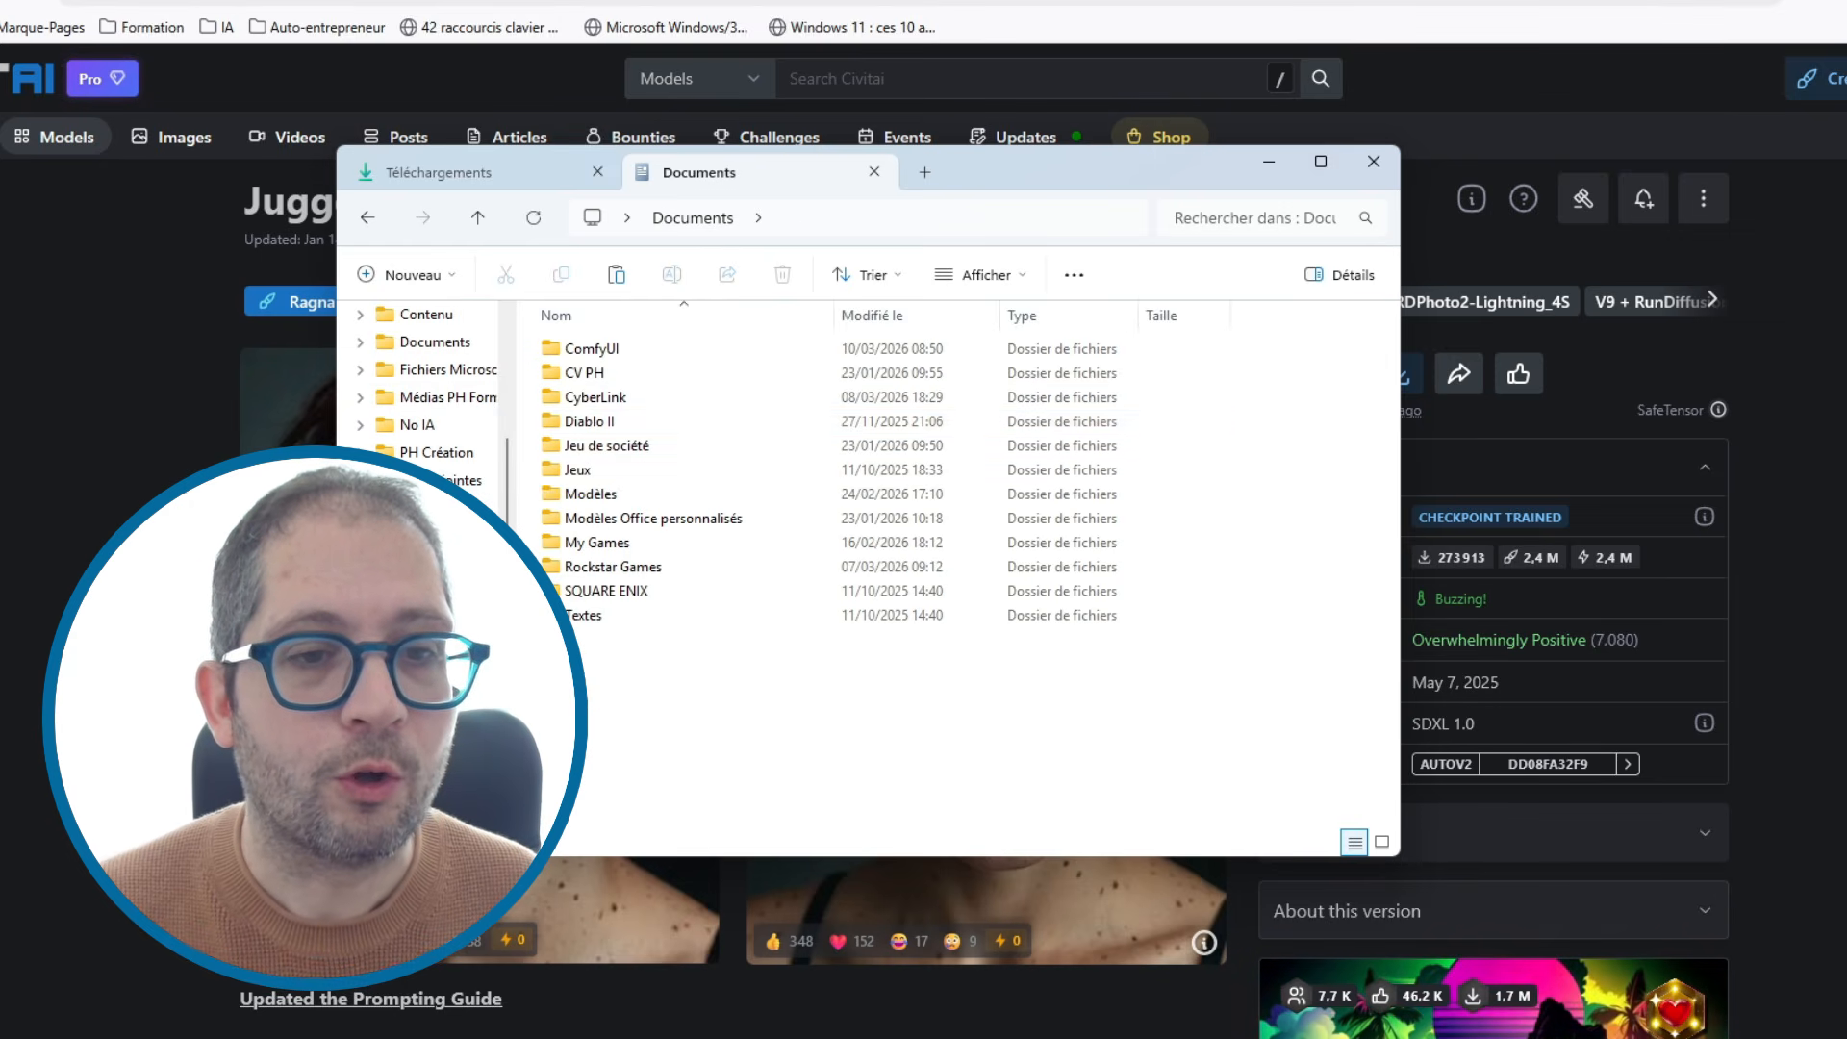
double_click(601, 356)
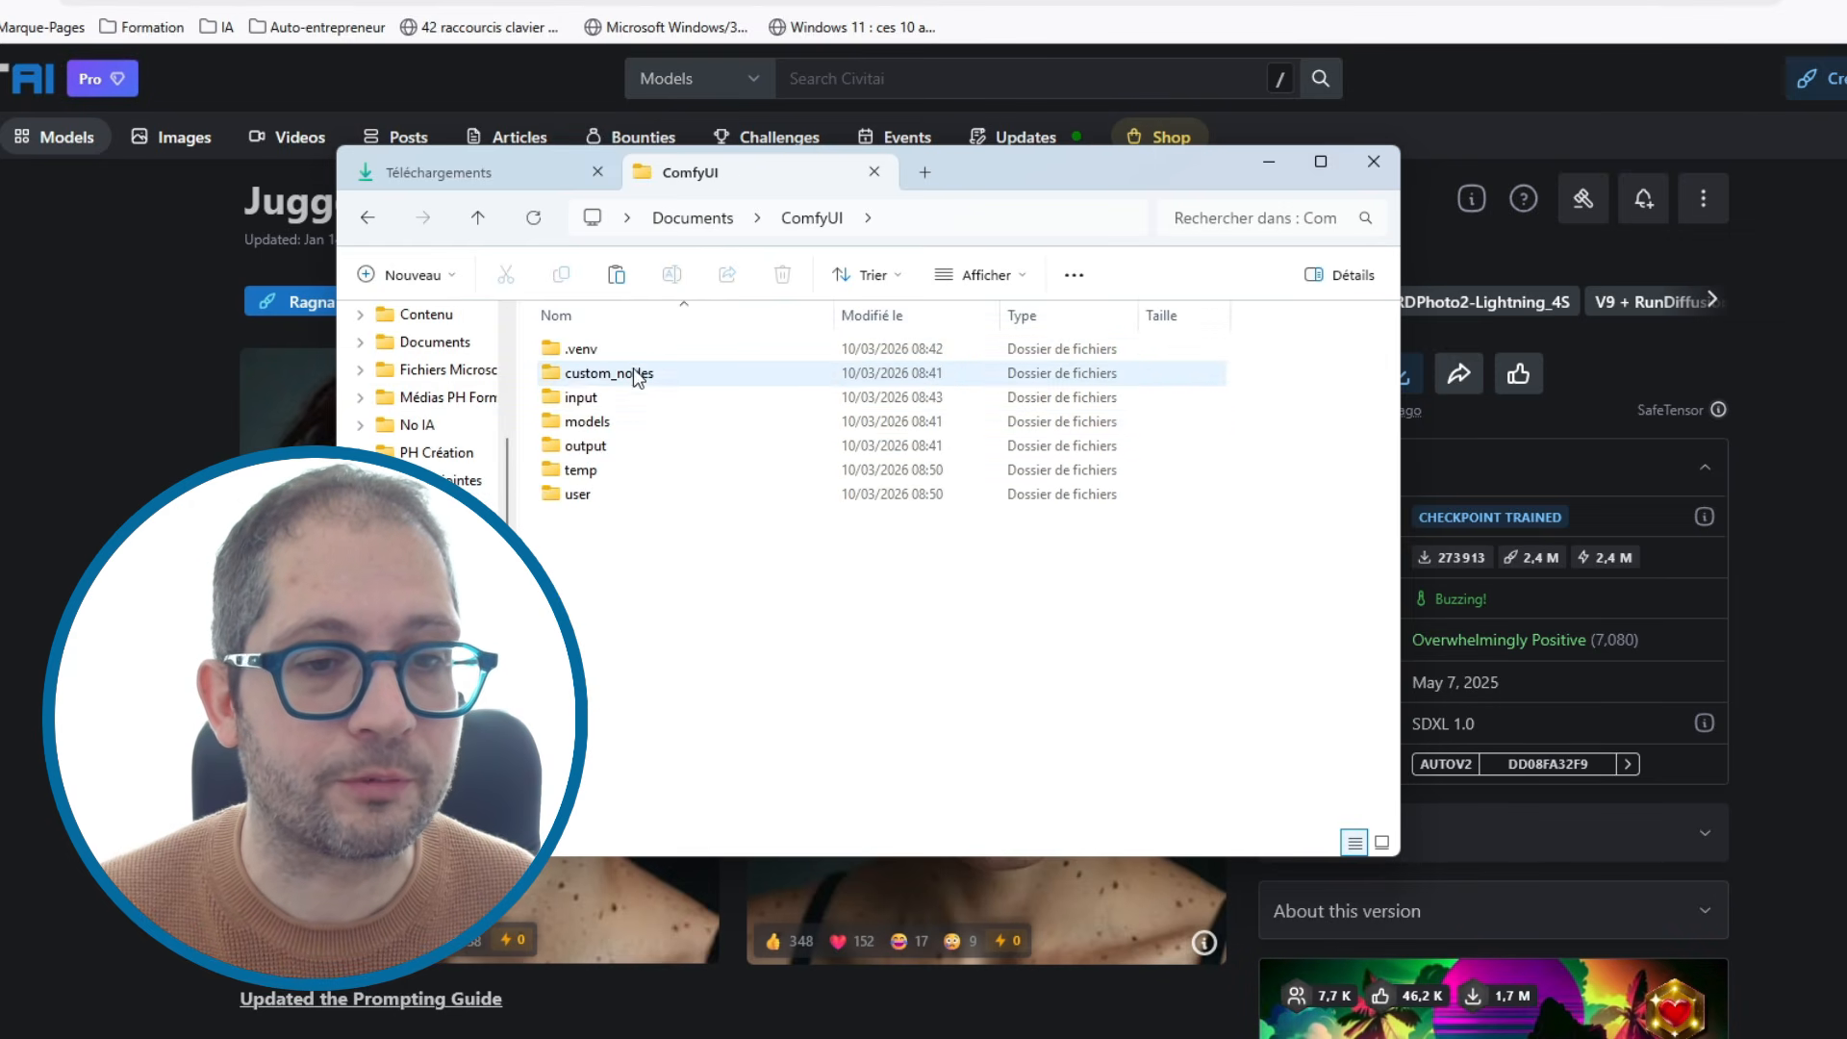
double_click(604, 423)
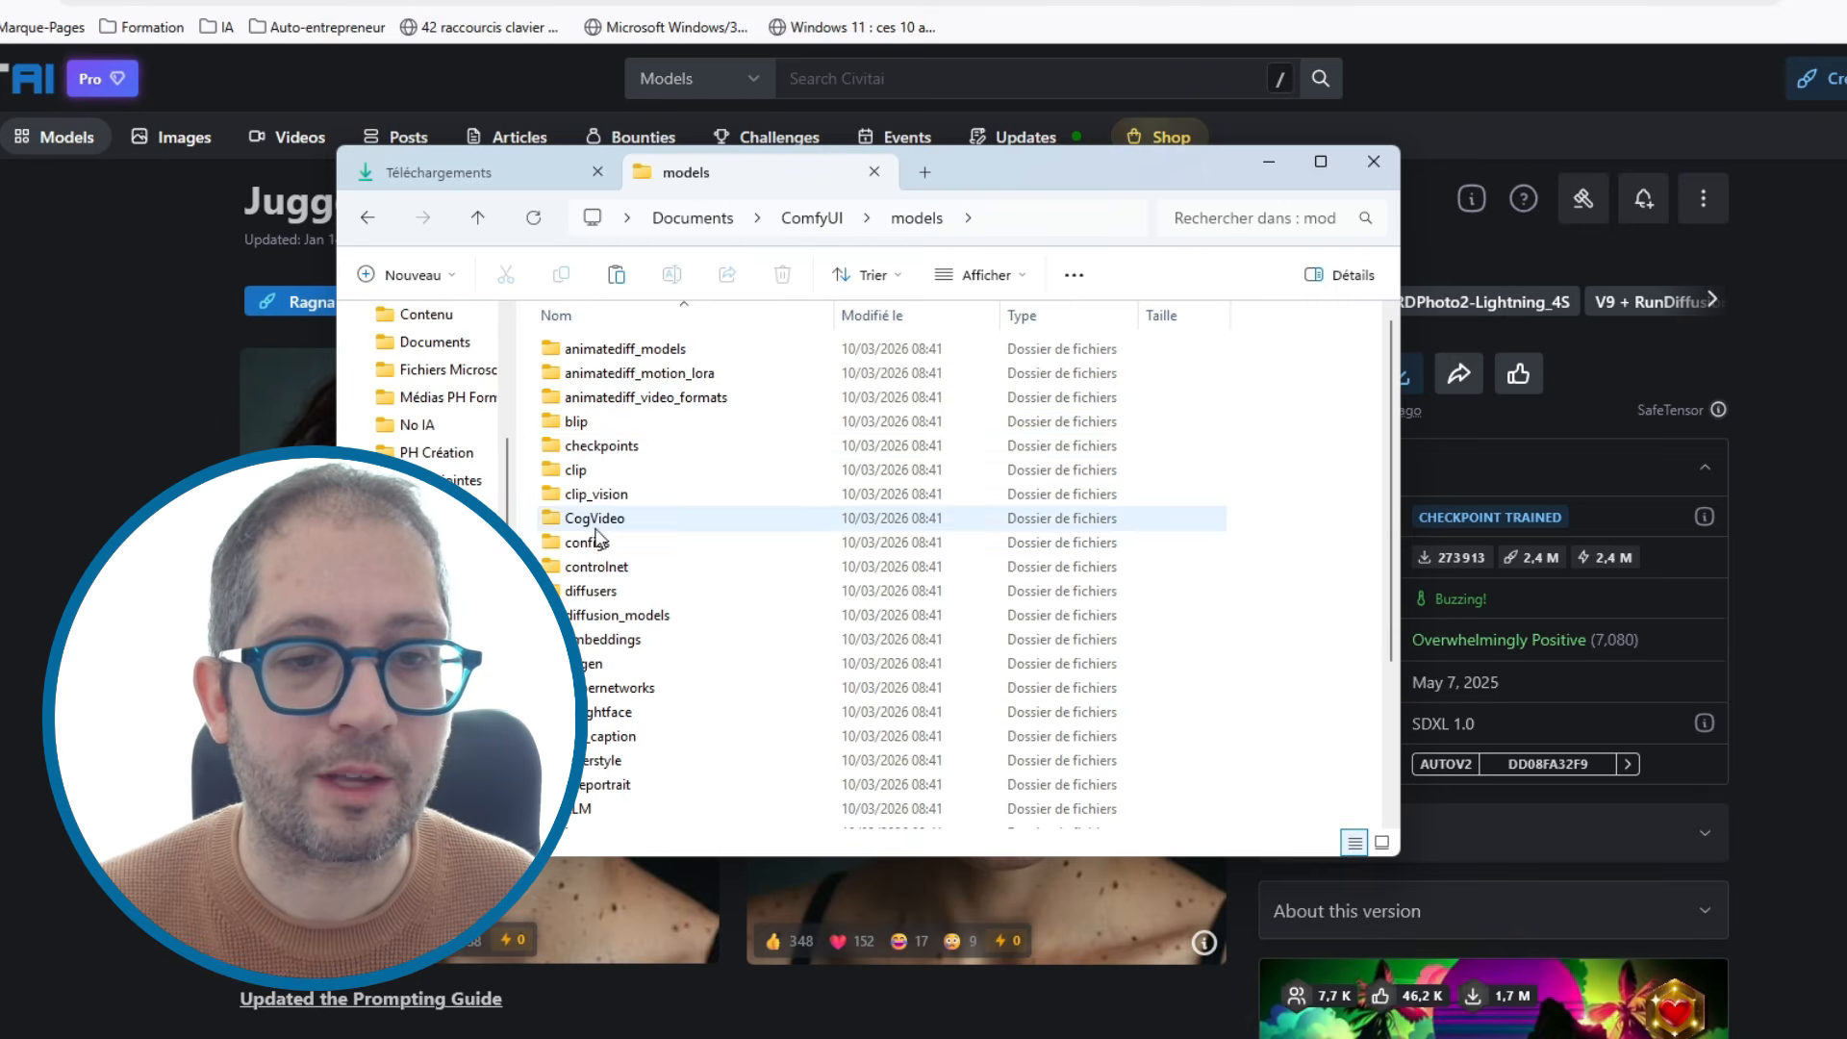
double_click(589, 446)
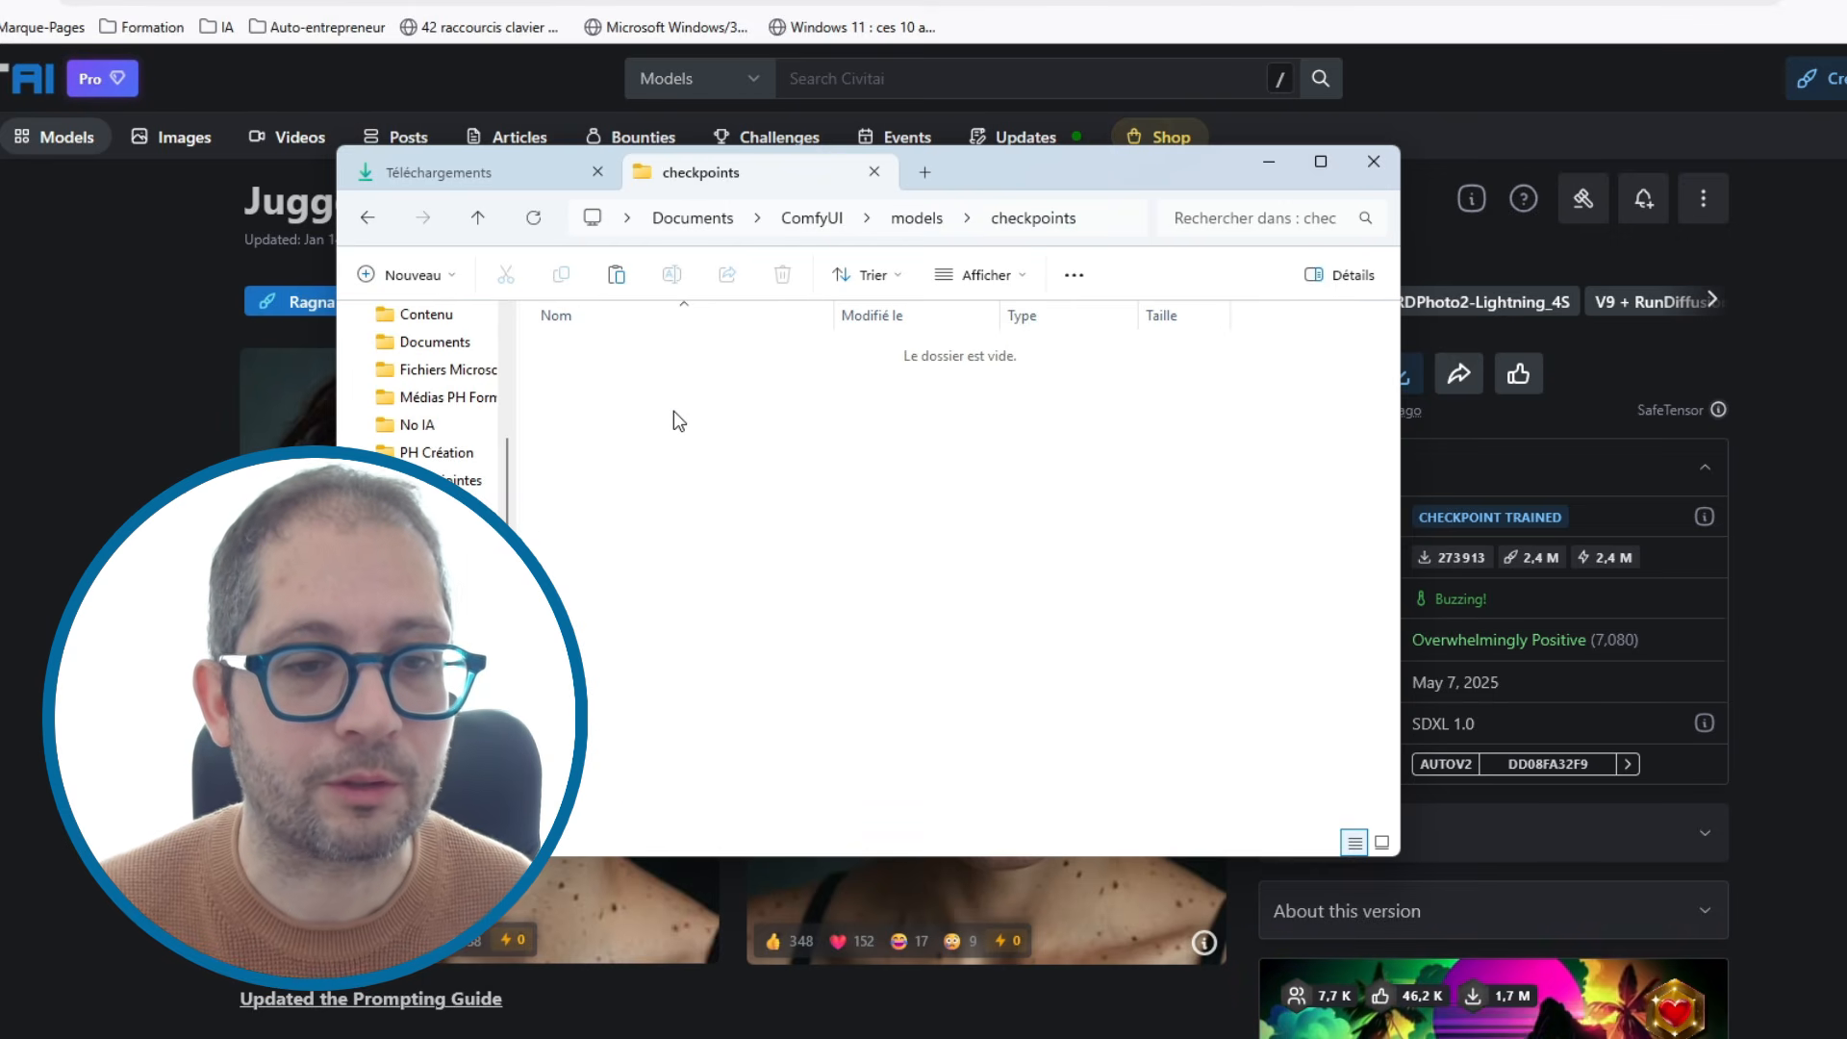
key(ctrl+v)
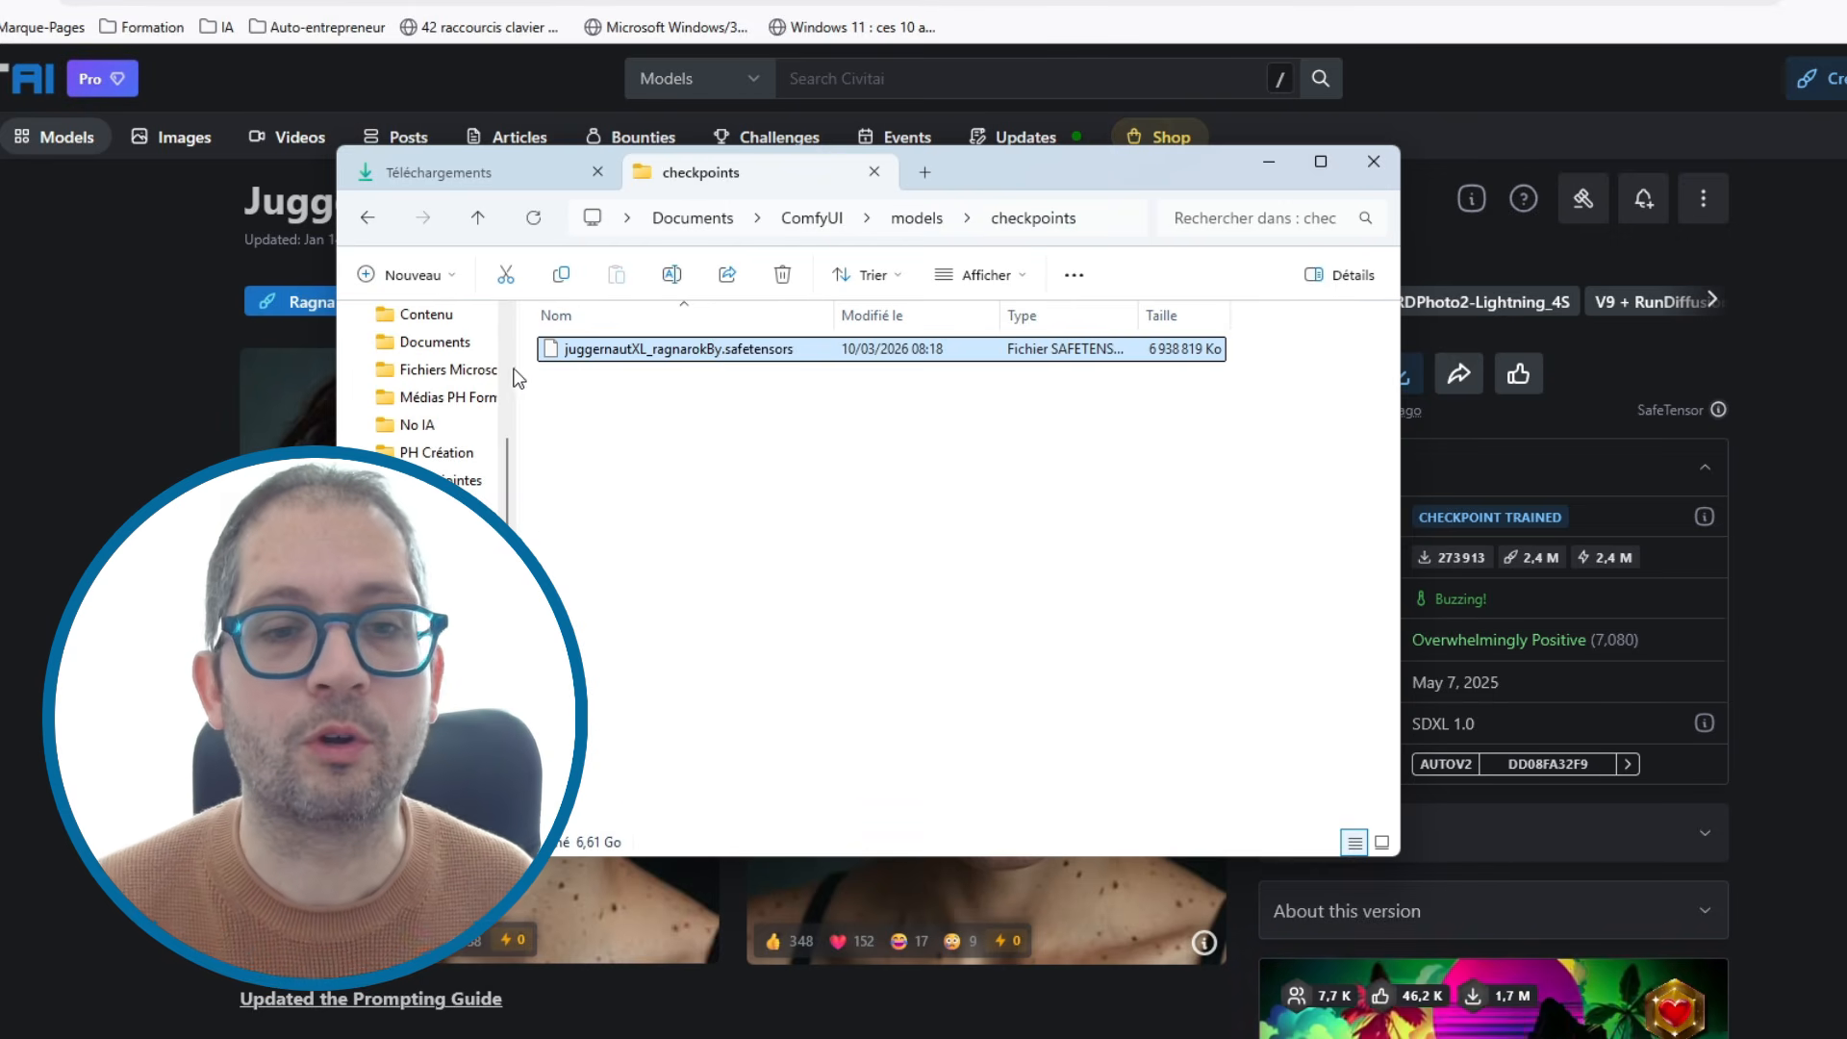
Return to the ComfyUI workflow and set the Charger Point de Contrôle node's checkpoint to juggernautXL_ragnarokBy.safetensors.
click(48, 431)
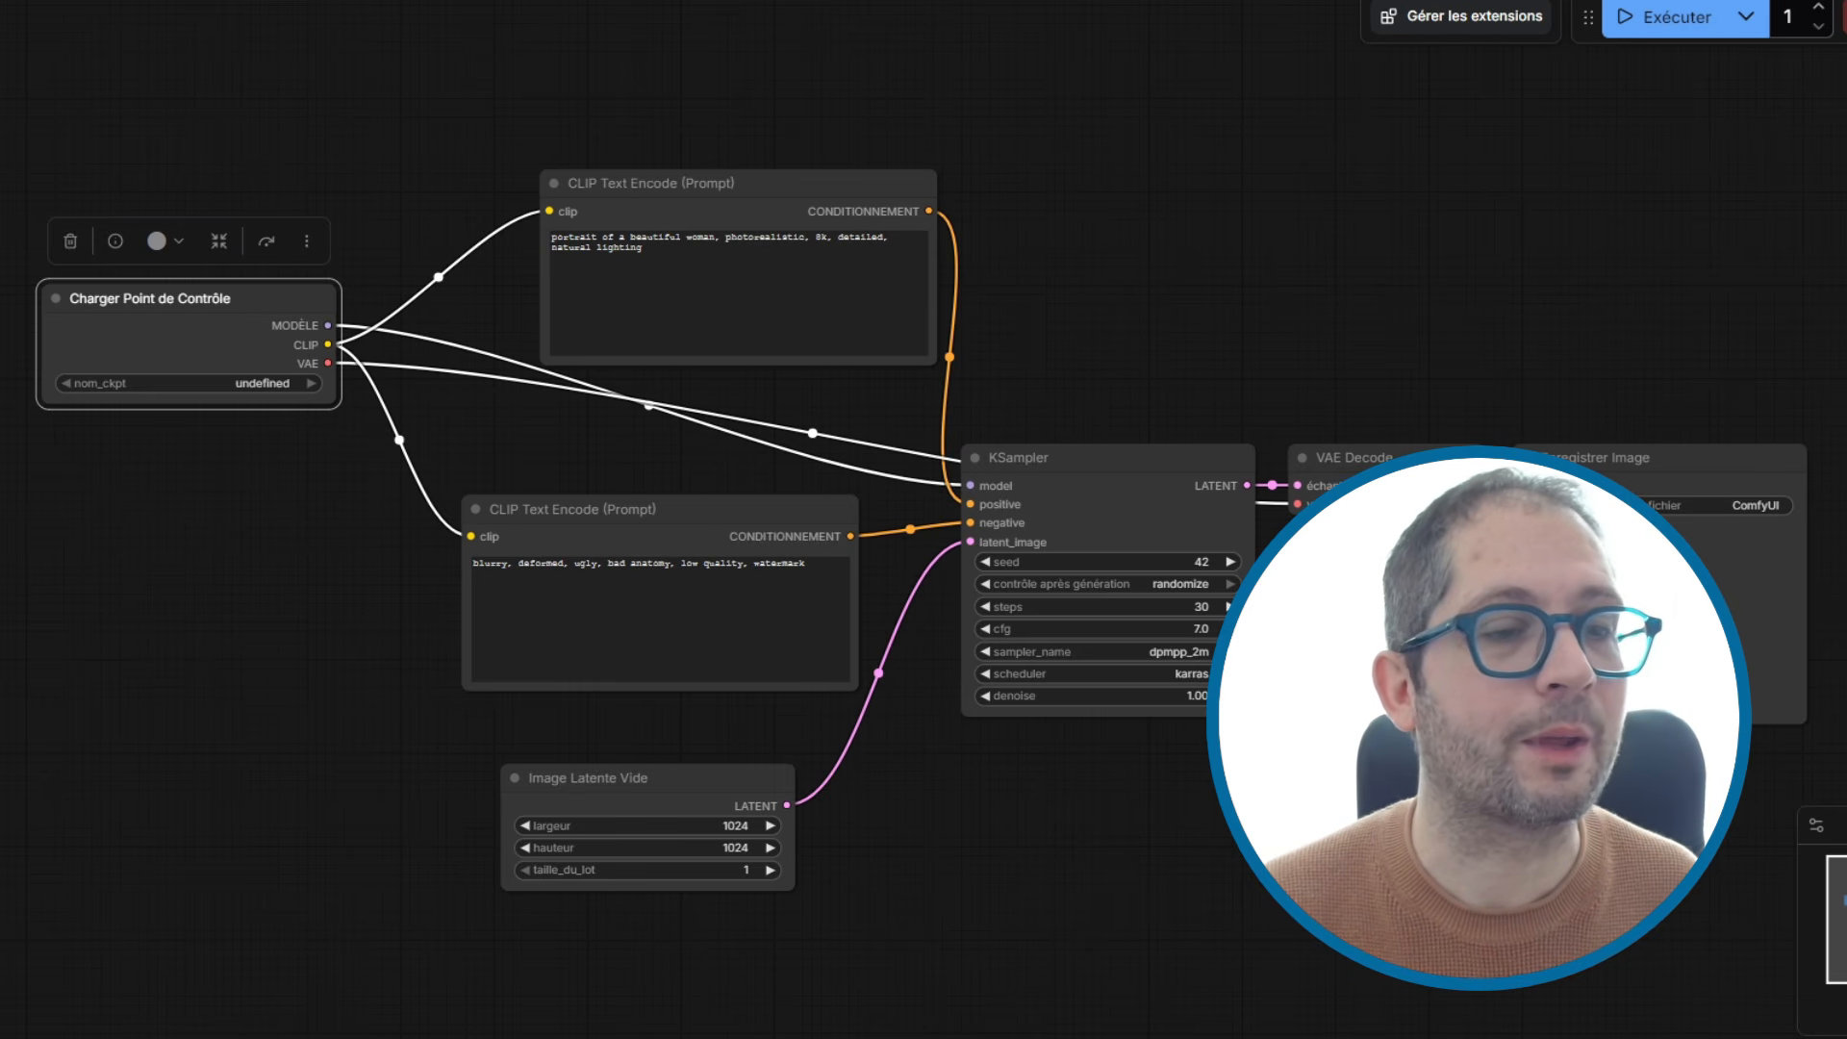
click(312, 385)
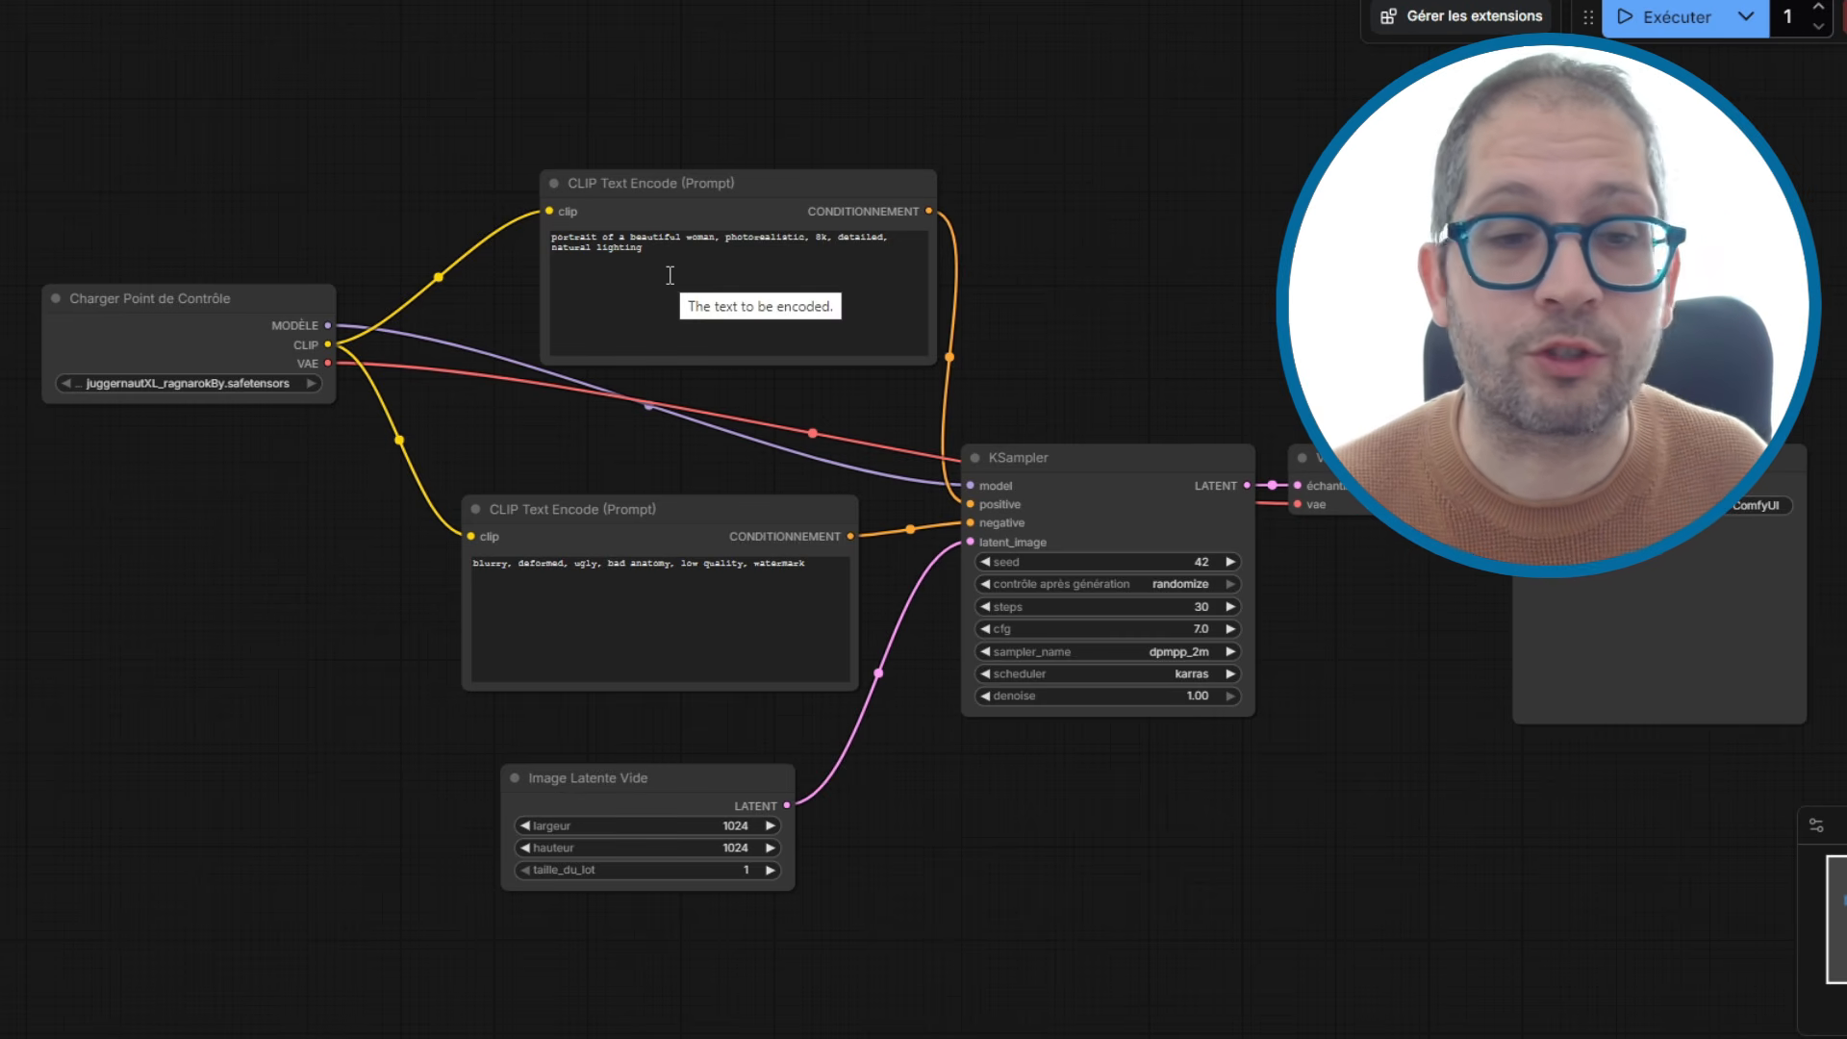
Replace the positive prompt with "Je veux une image d'un chat roux avec un katana dans le dos sur toit d'un immebule en feu".
drag(671, 251, 547, 236)
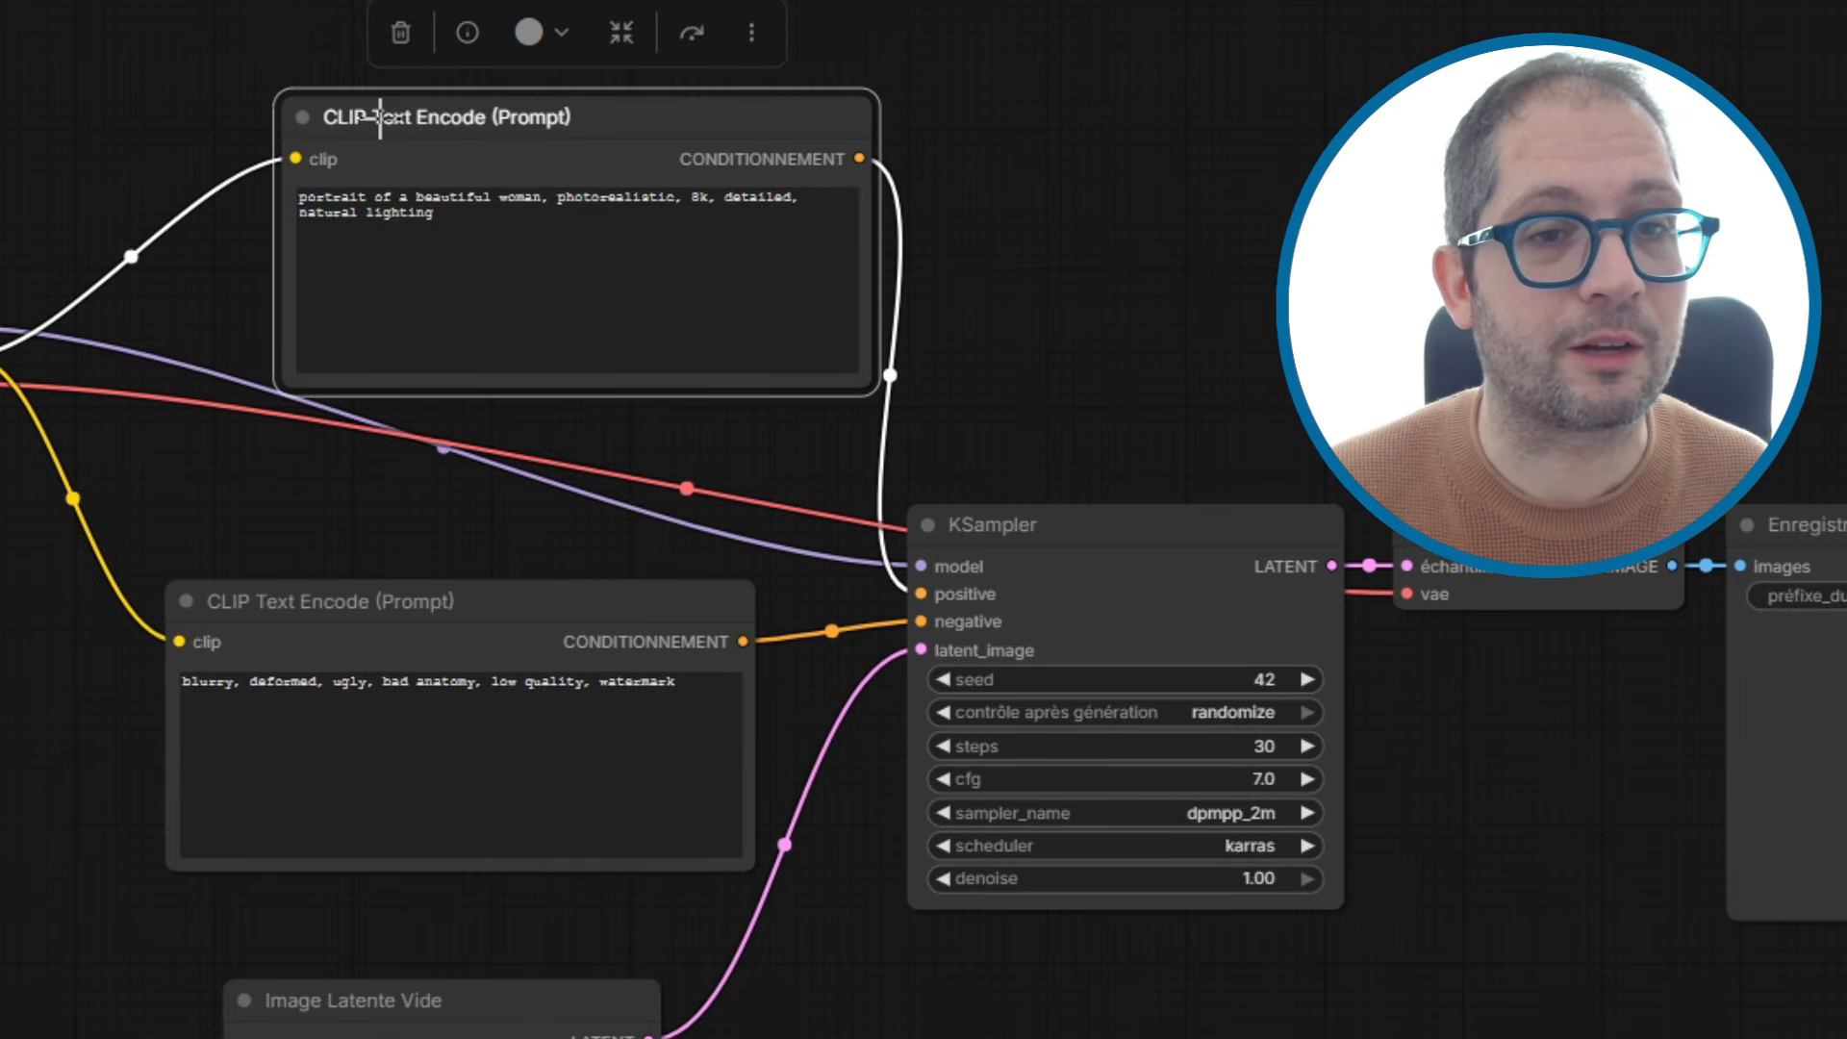
drag(379, 120, 293, 49)
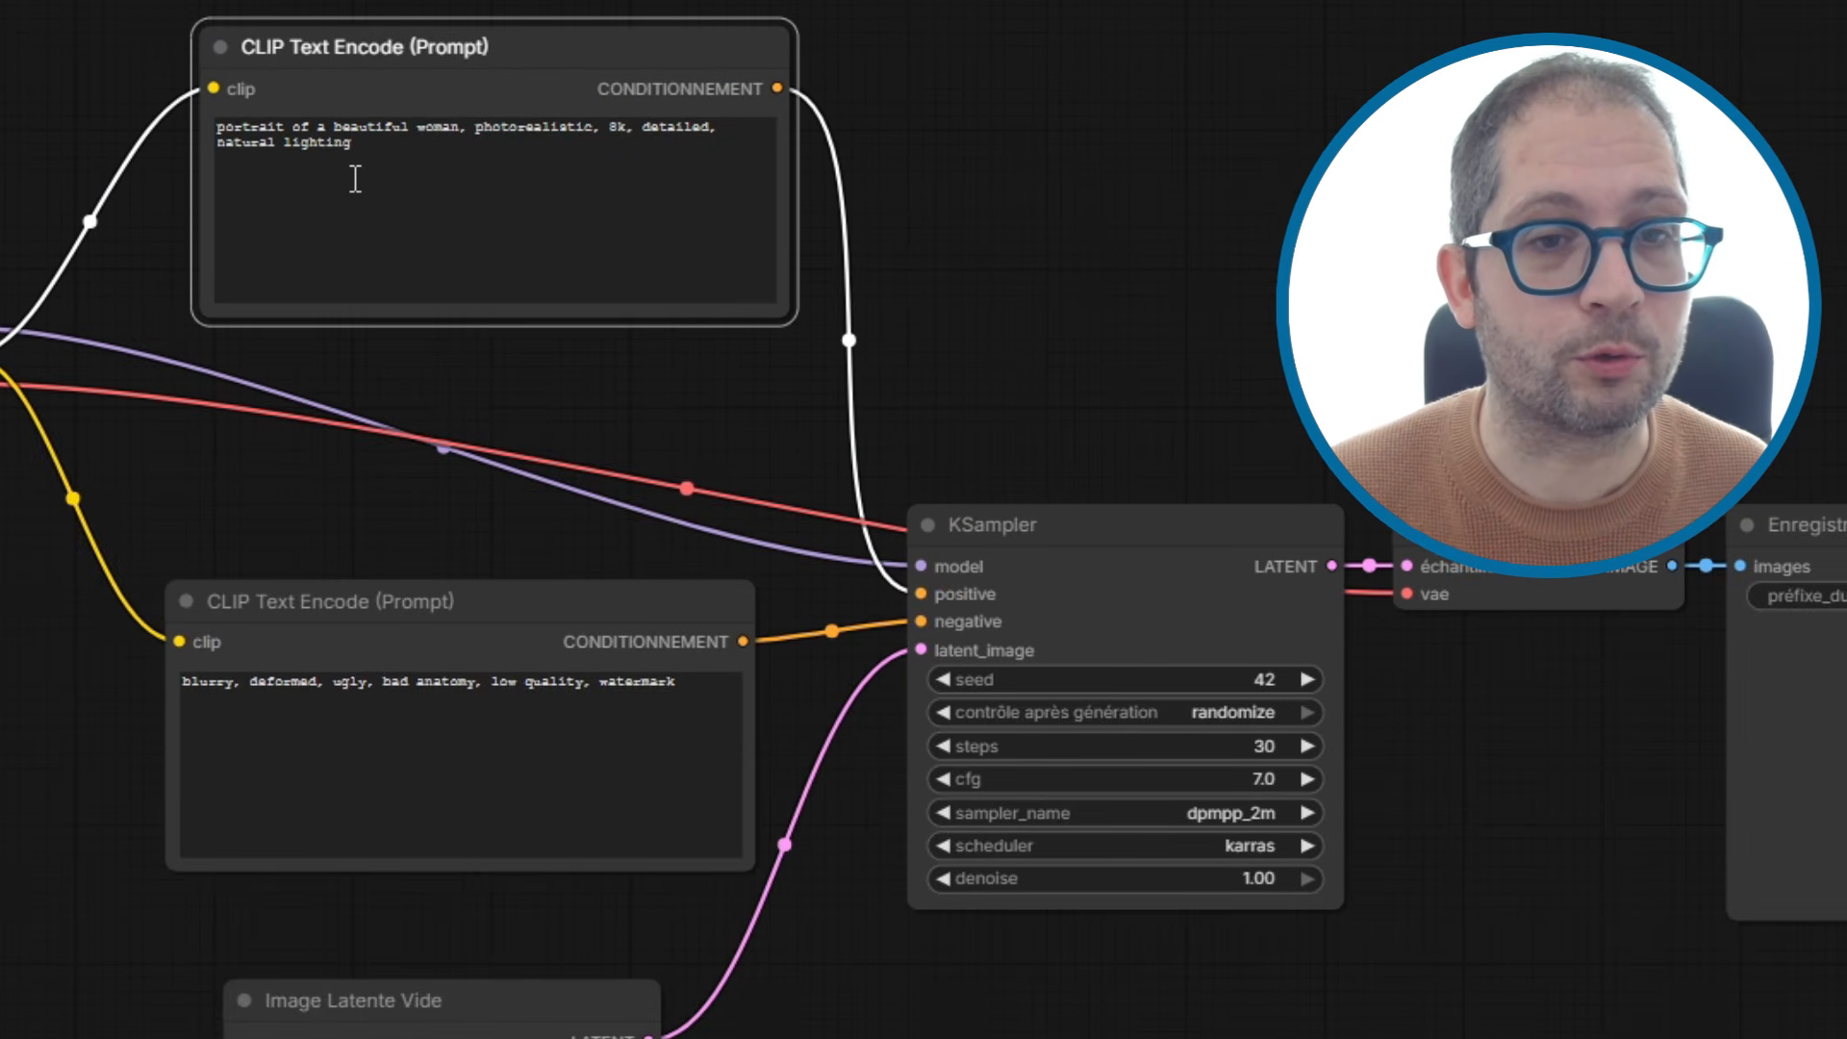
triple_click(403, 144)
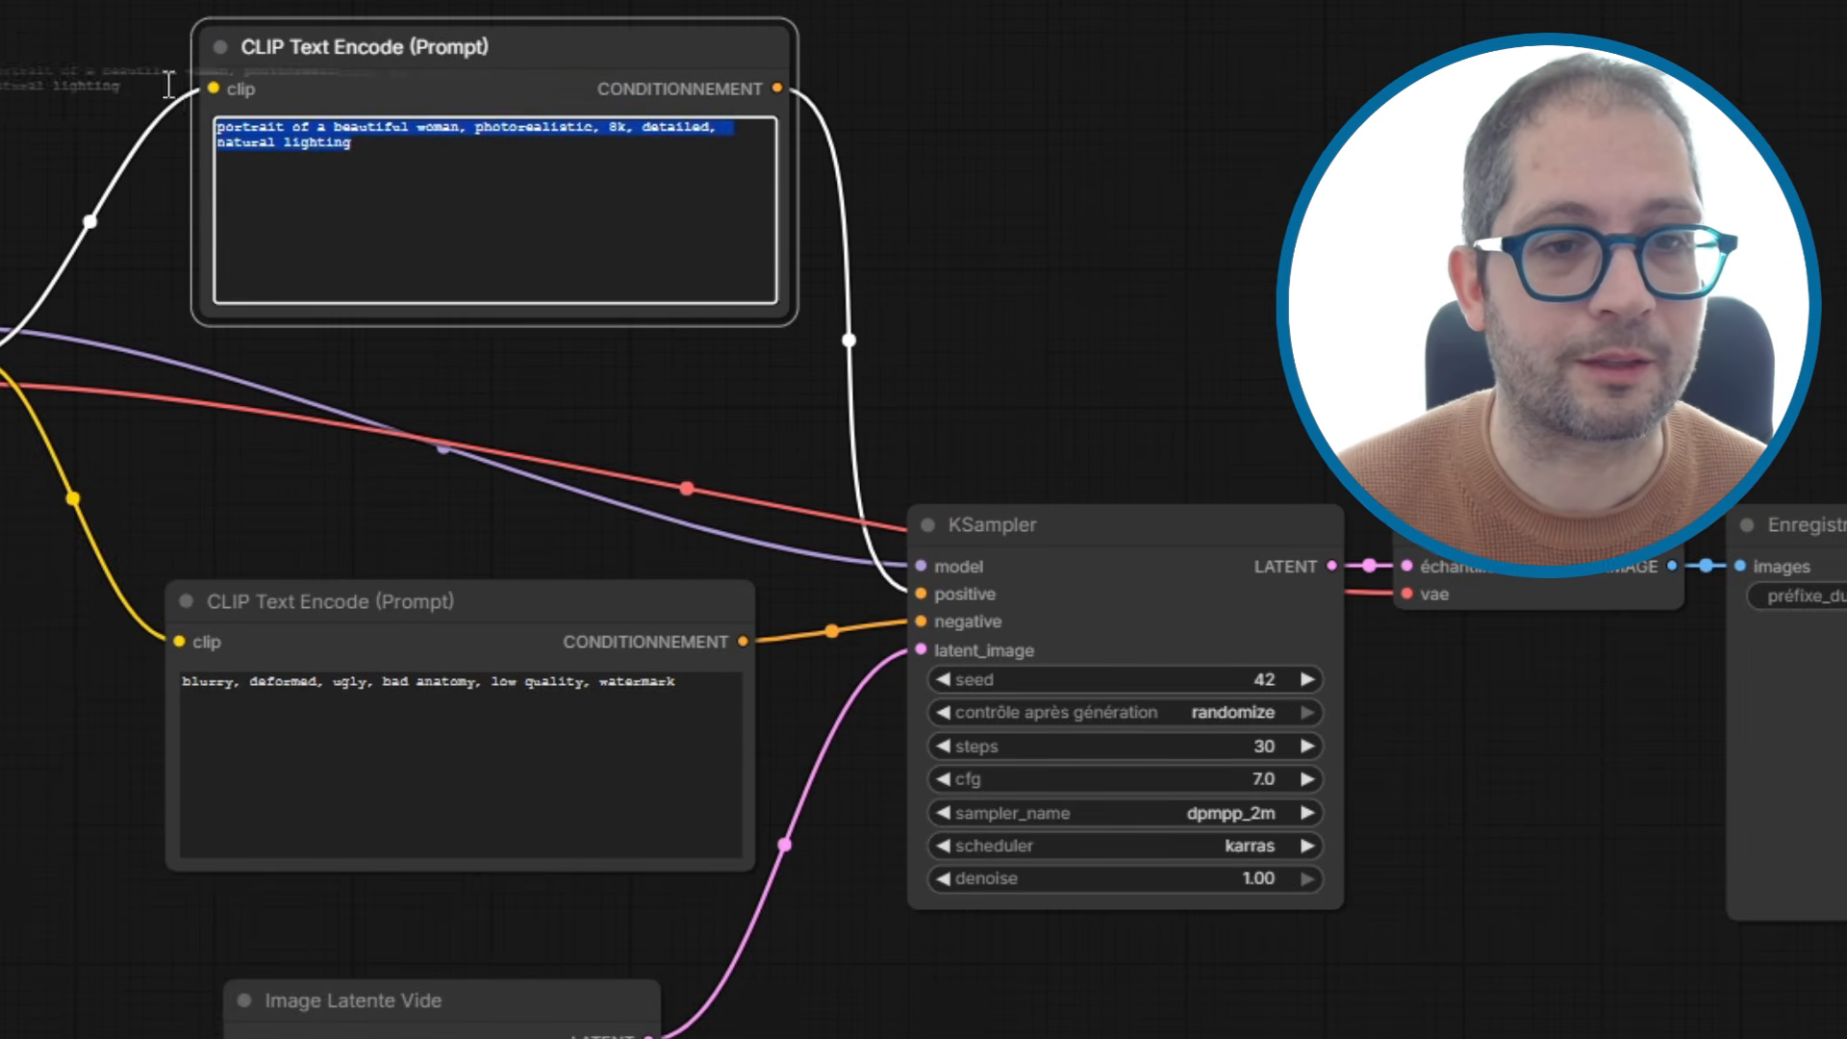
text(Je veux une)
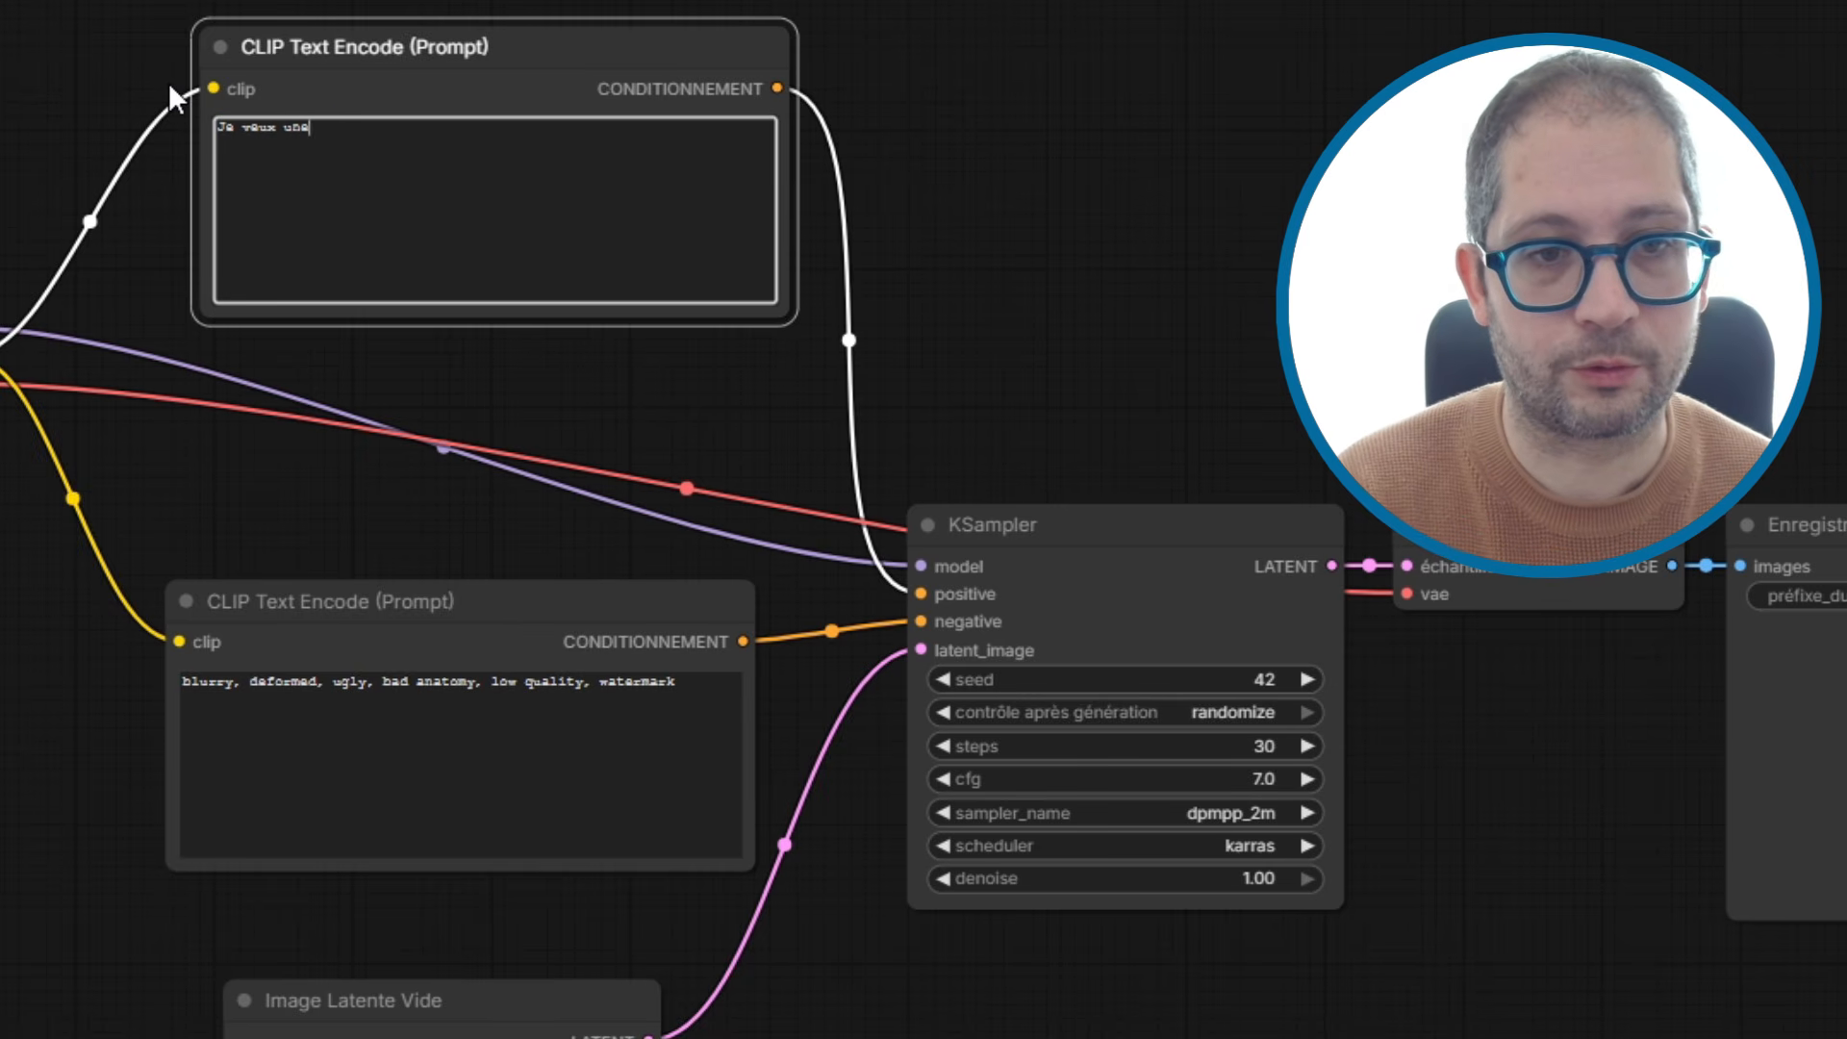
text( image d'un chat roux avec un katana dans le dos sur)
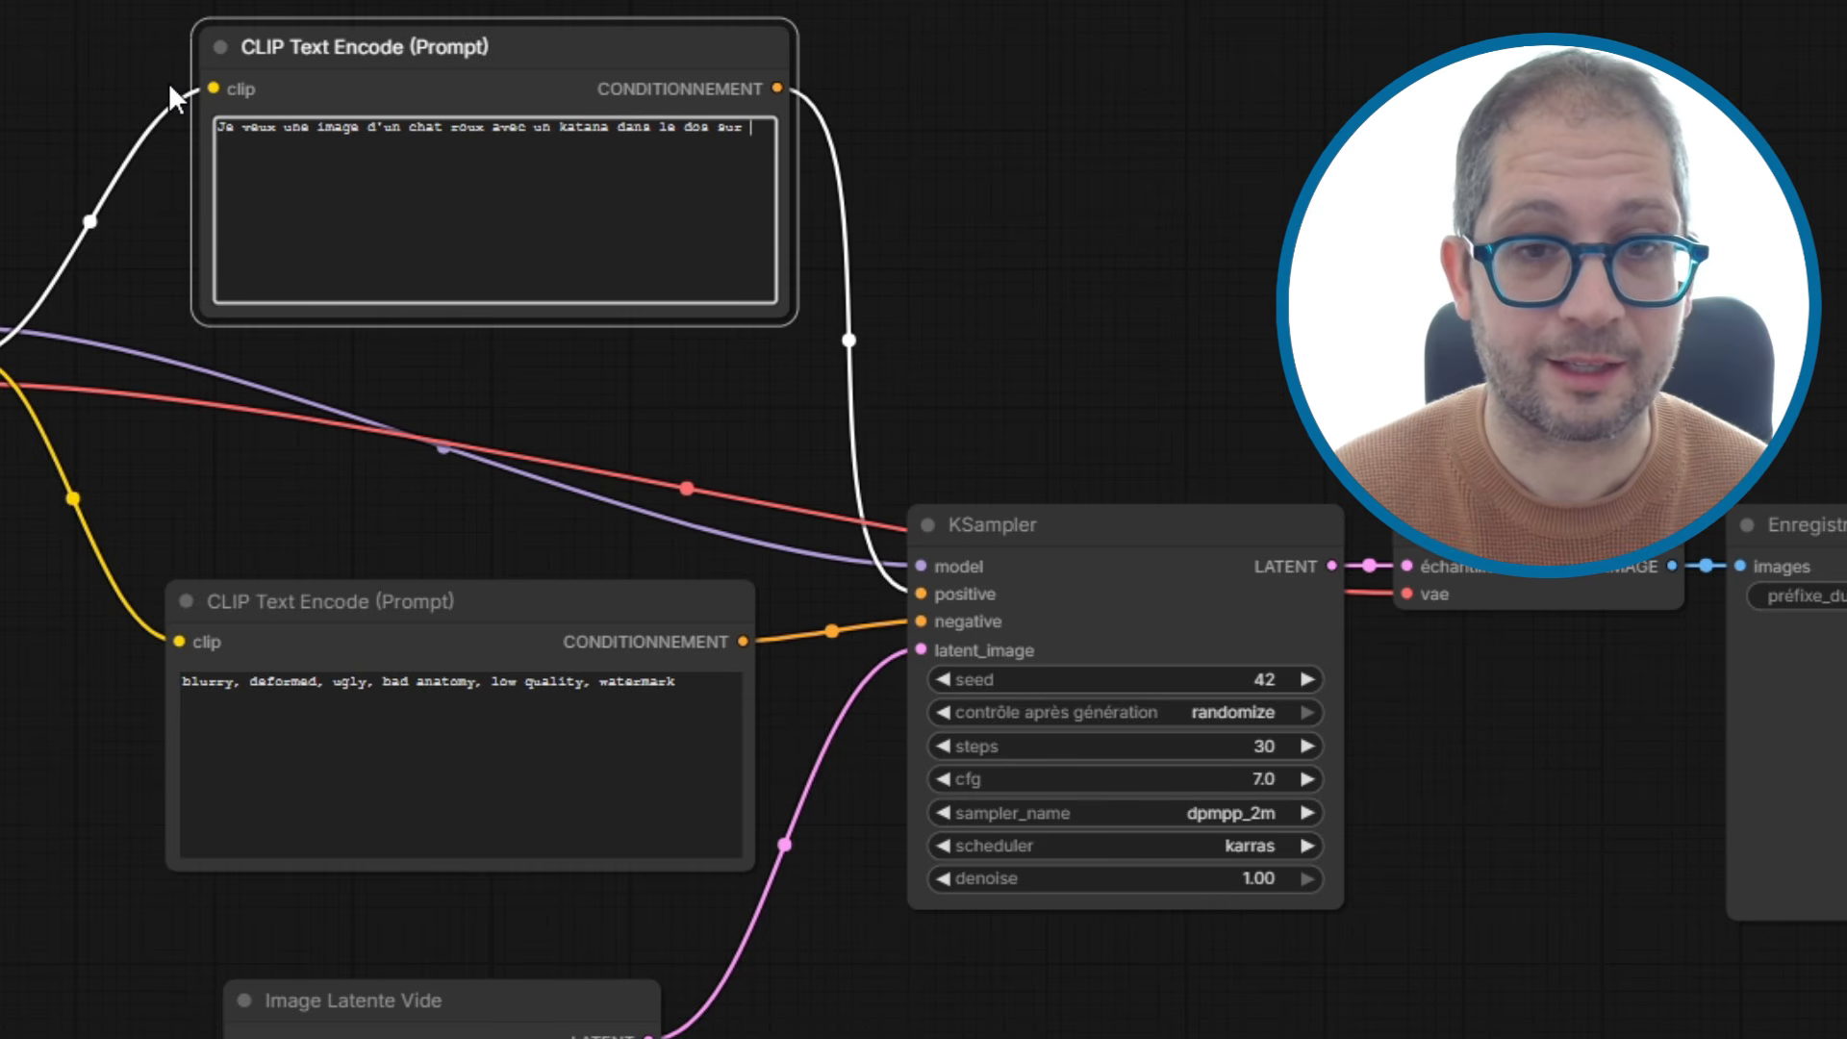
text(toit d'un io)
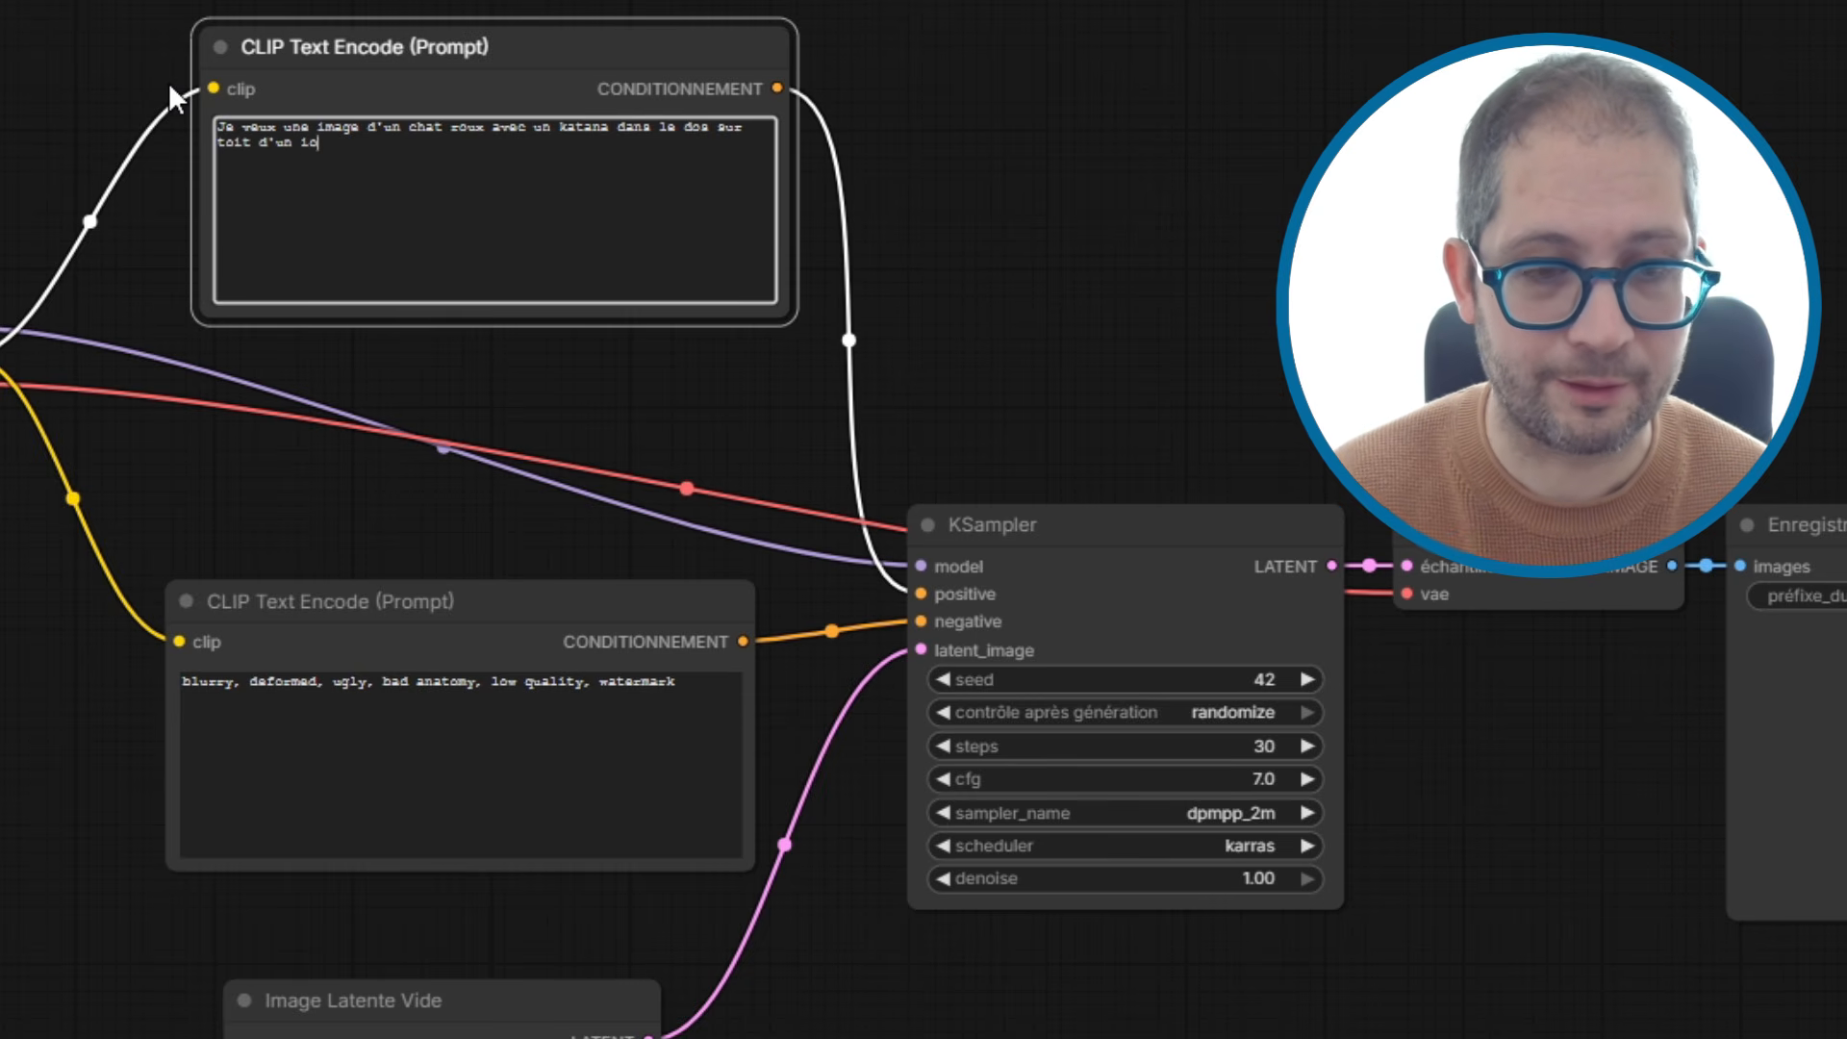
key(BackSpace)
text(mmebule d)
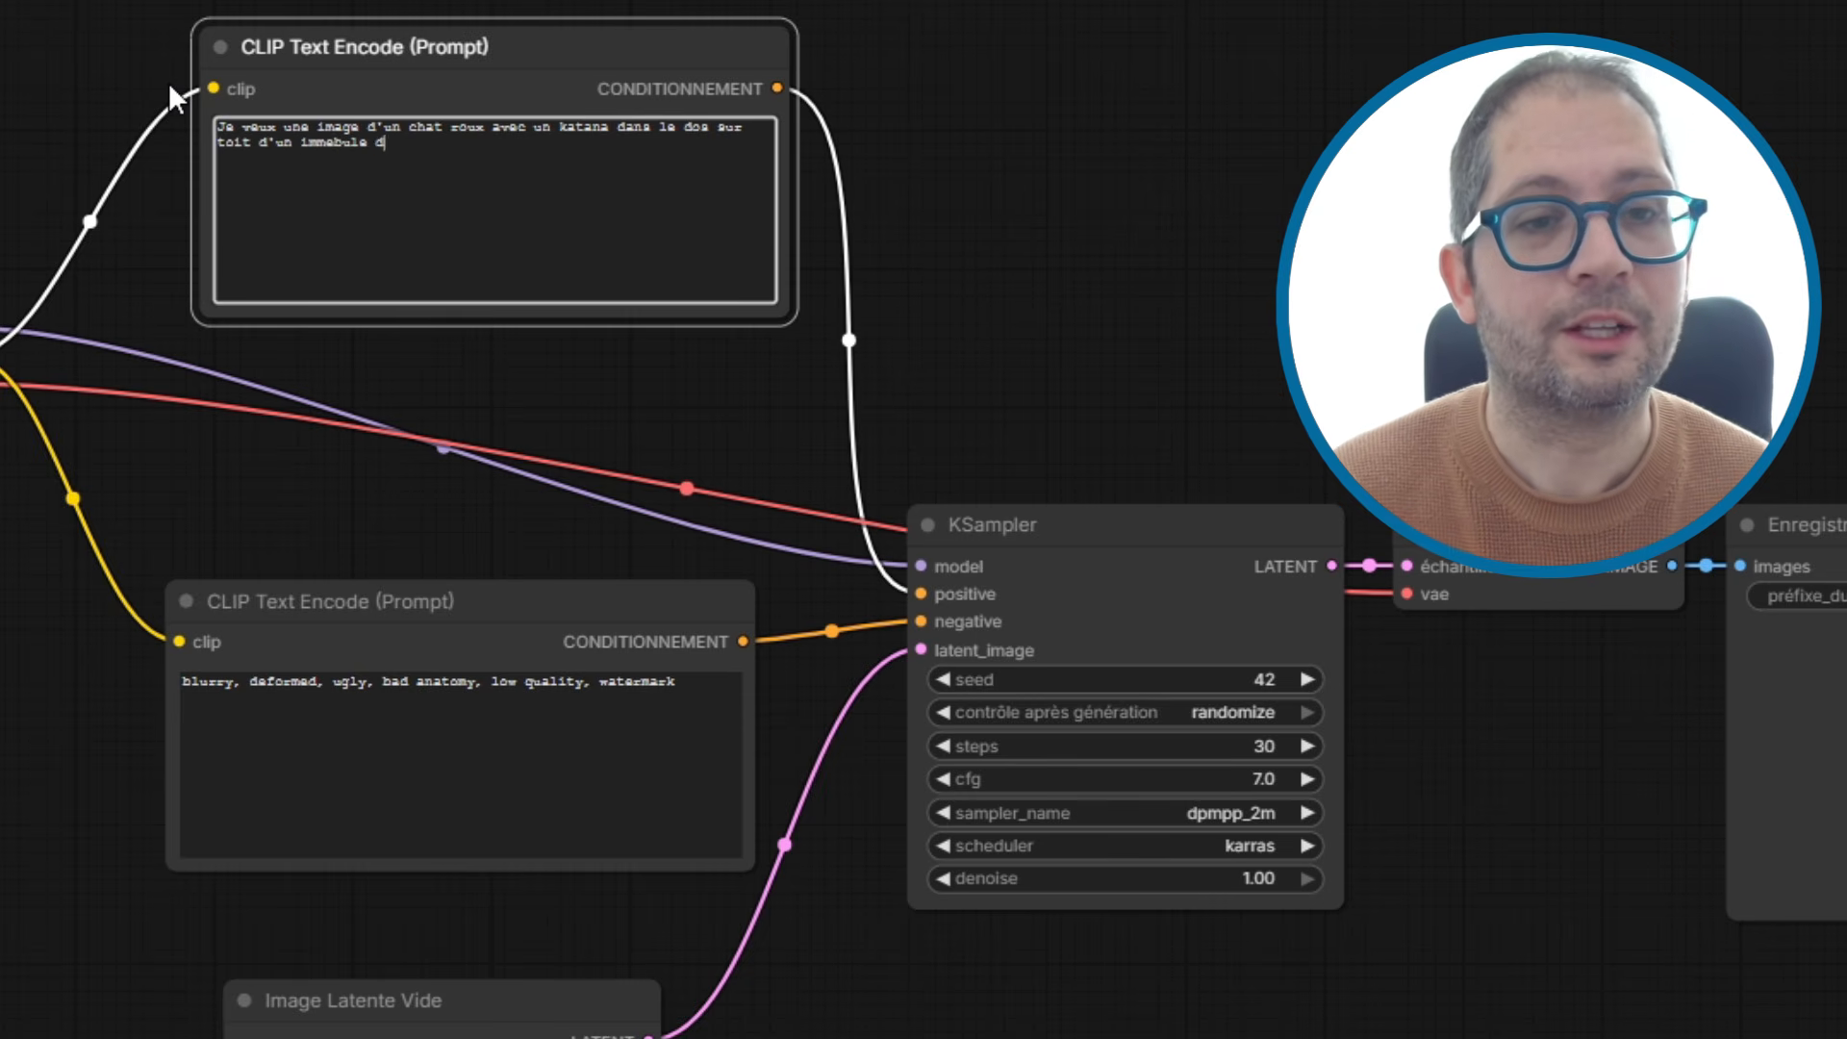
key(BackSpace)
text(en feu)
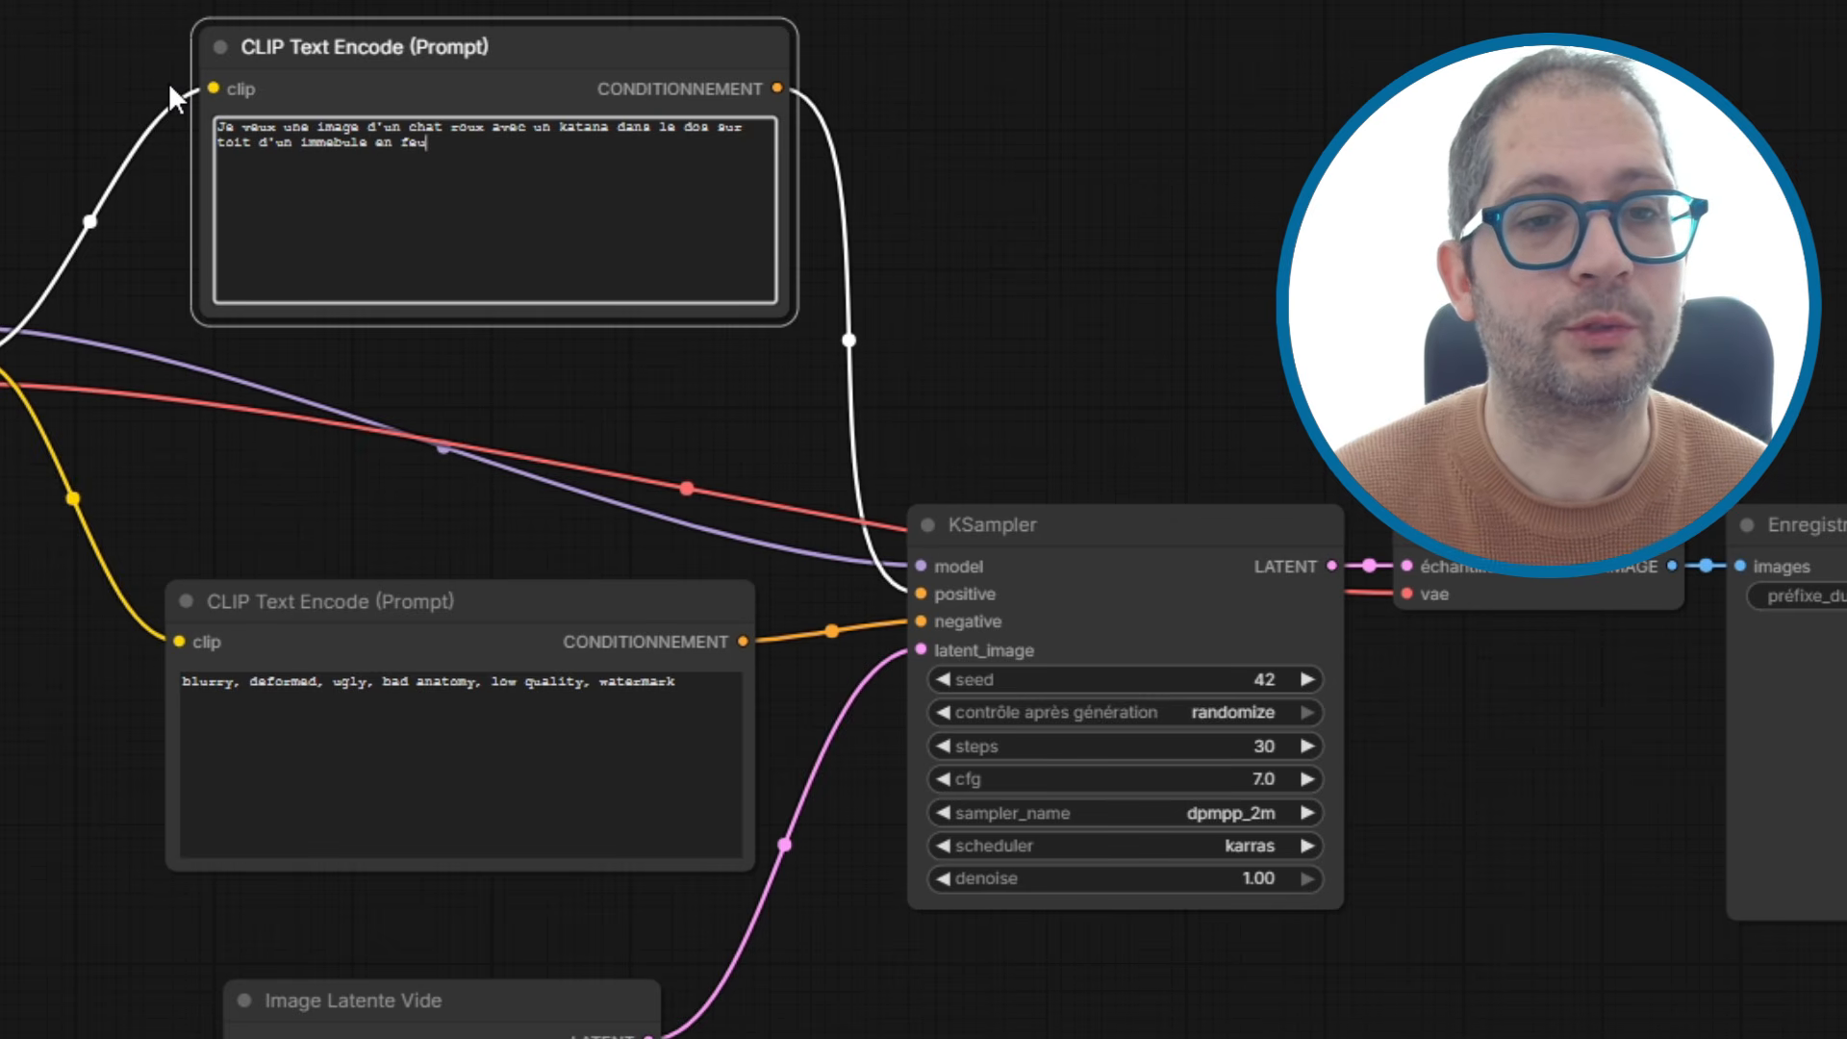
Move the Enregistrer Image node farther from VAE Decode and execute the texte-image workflow.
click(484, 683)
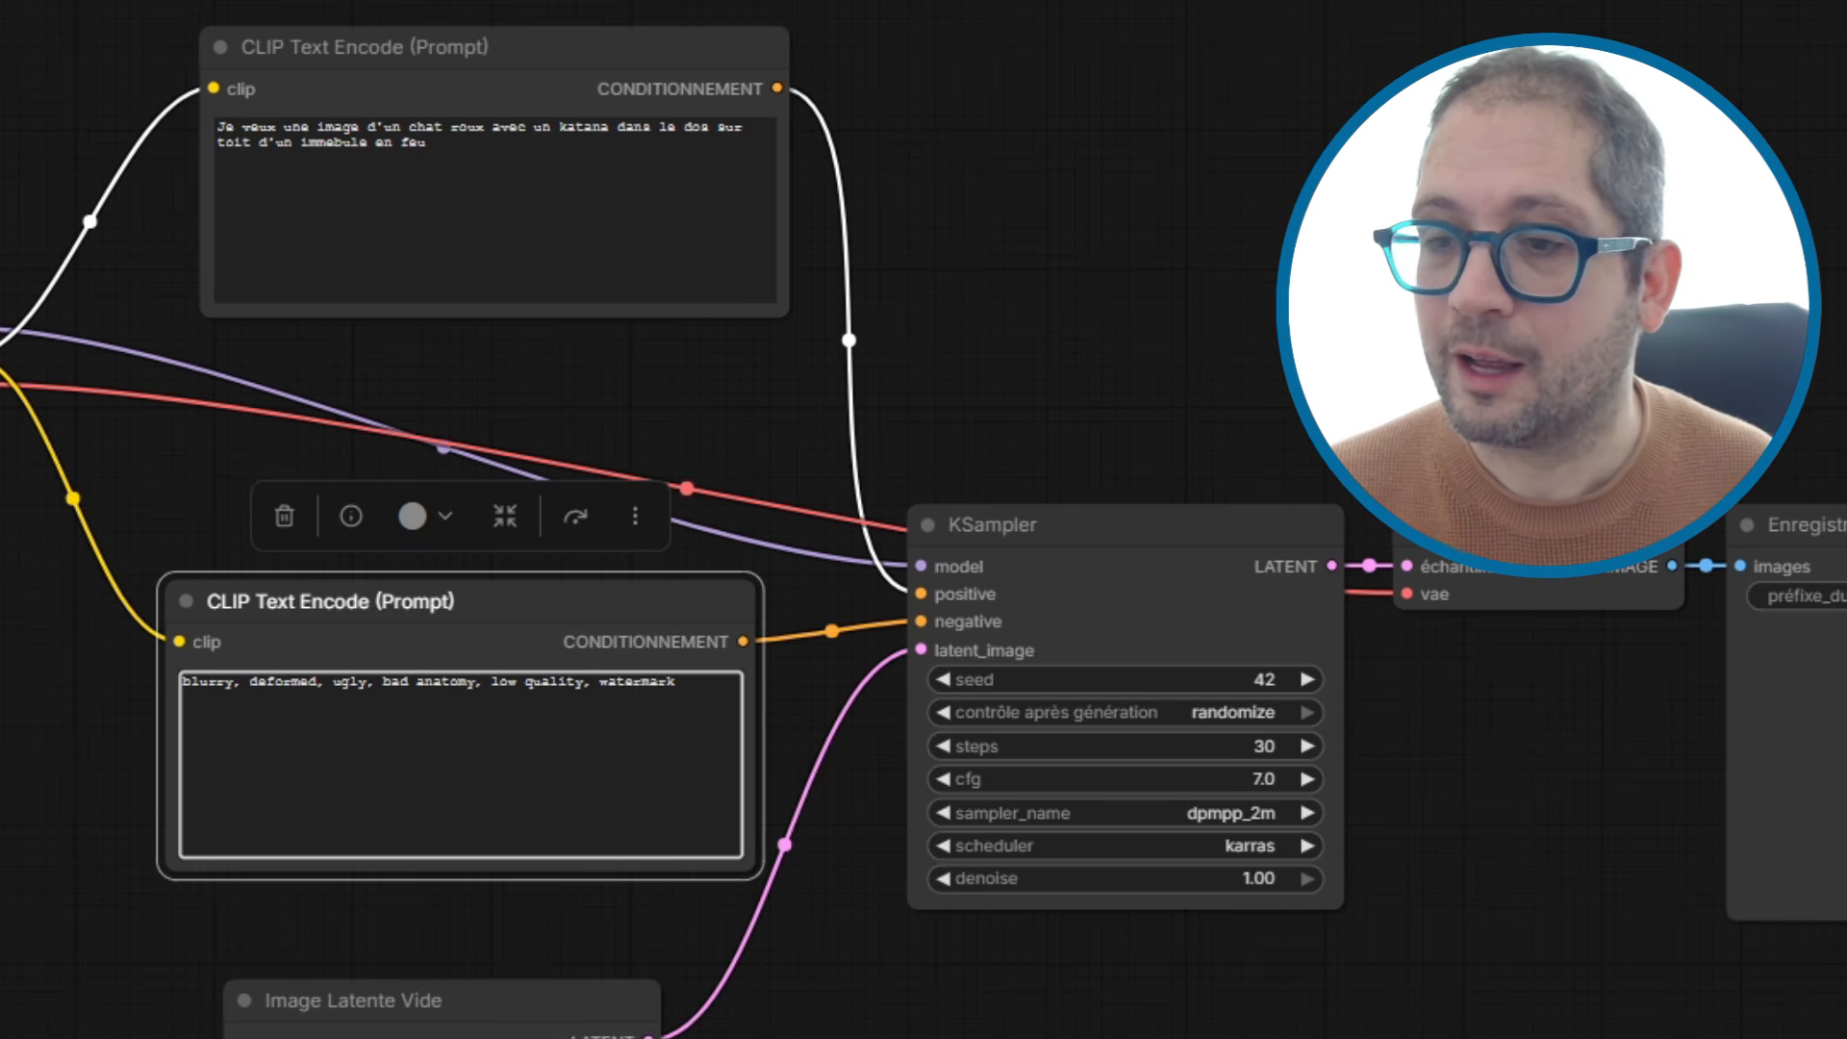
drag(1755, 526, 1846, 481)
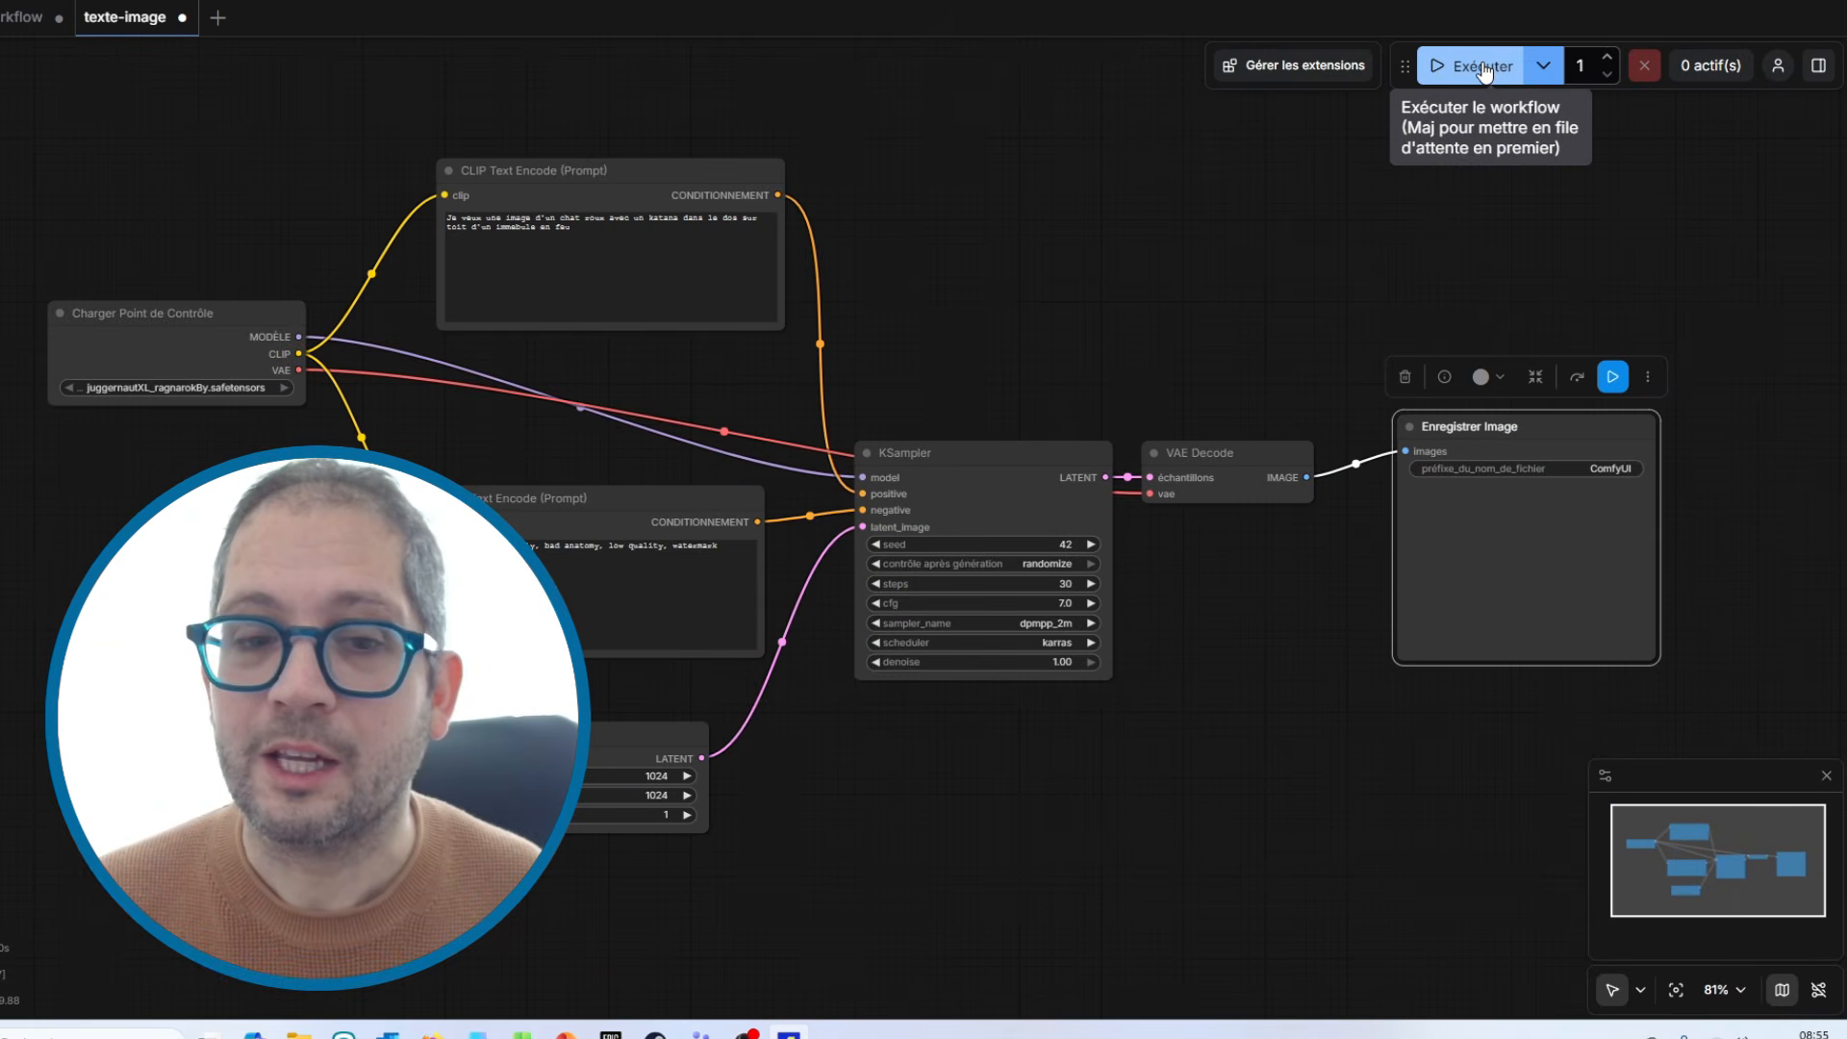
click(1482, 67)
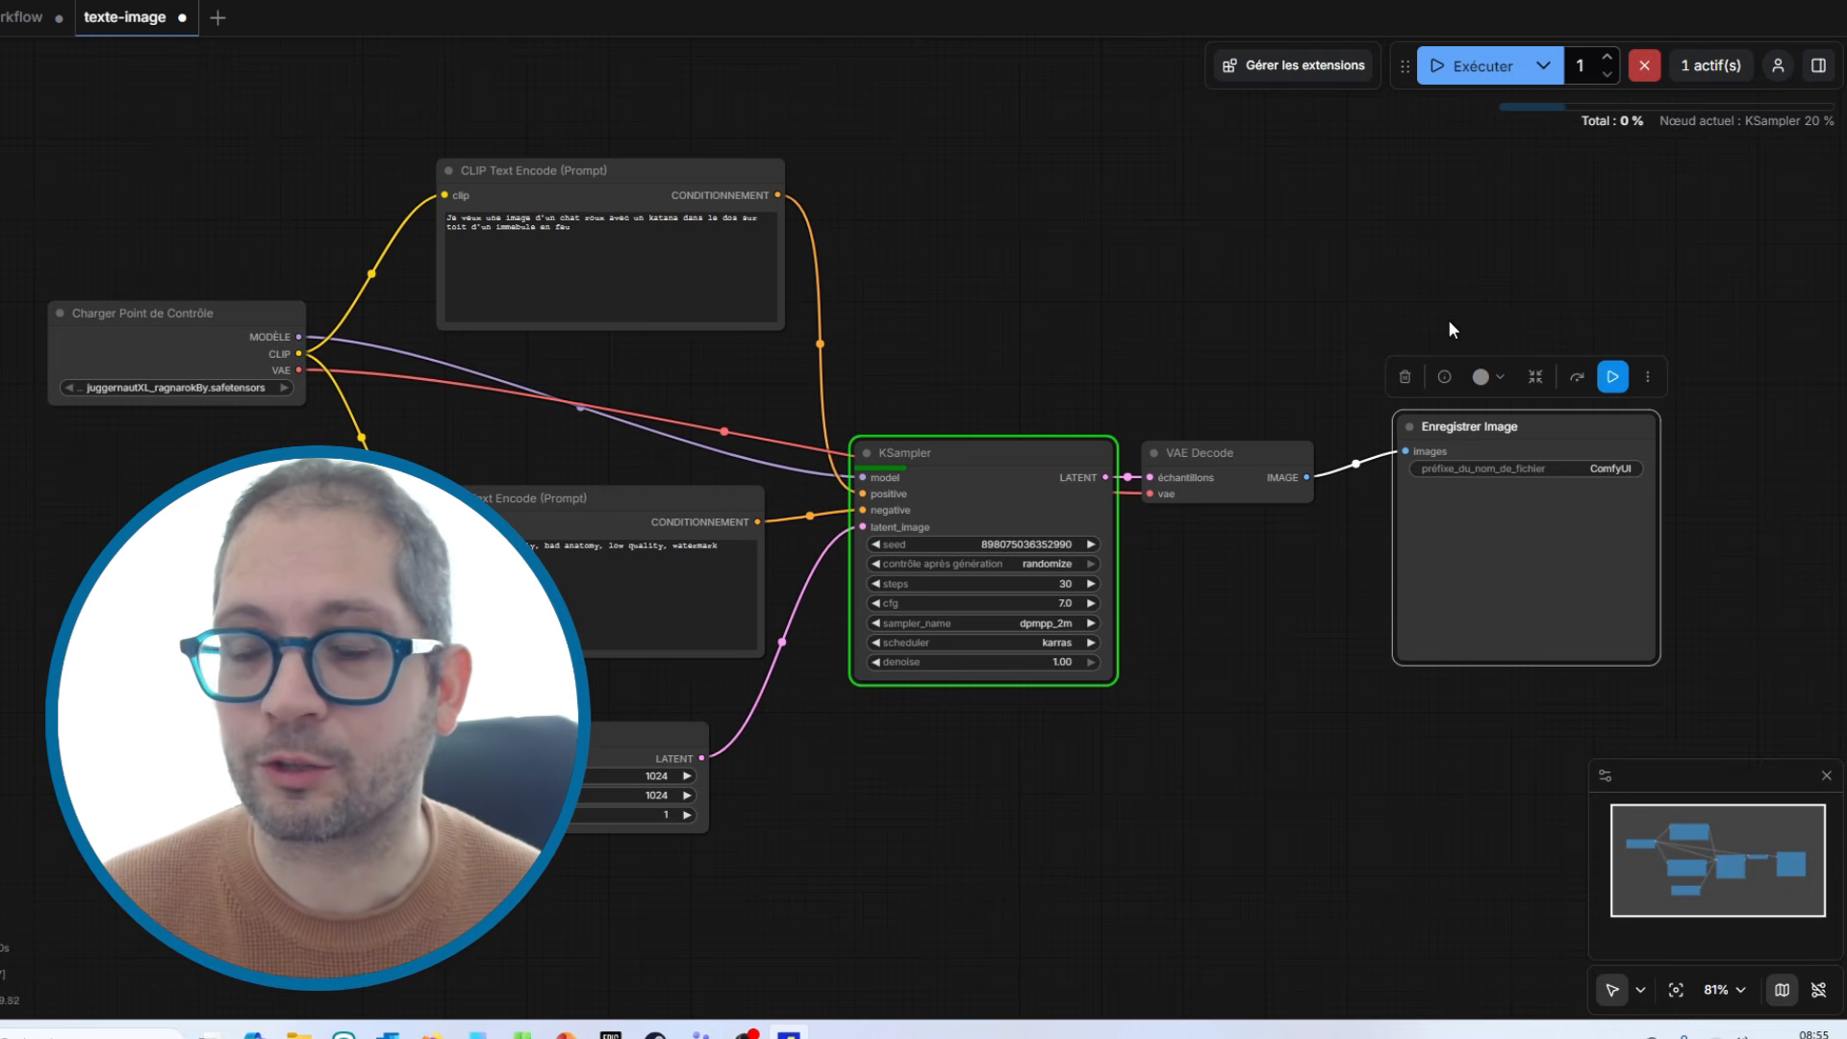
Reposition the Enregistrer Image node slightly closer to the VAE Decode node.
drag(1434, 423, 1415, 429)
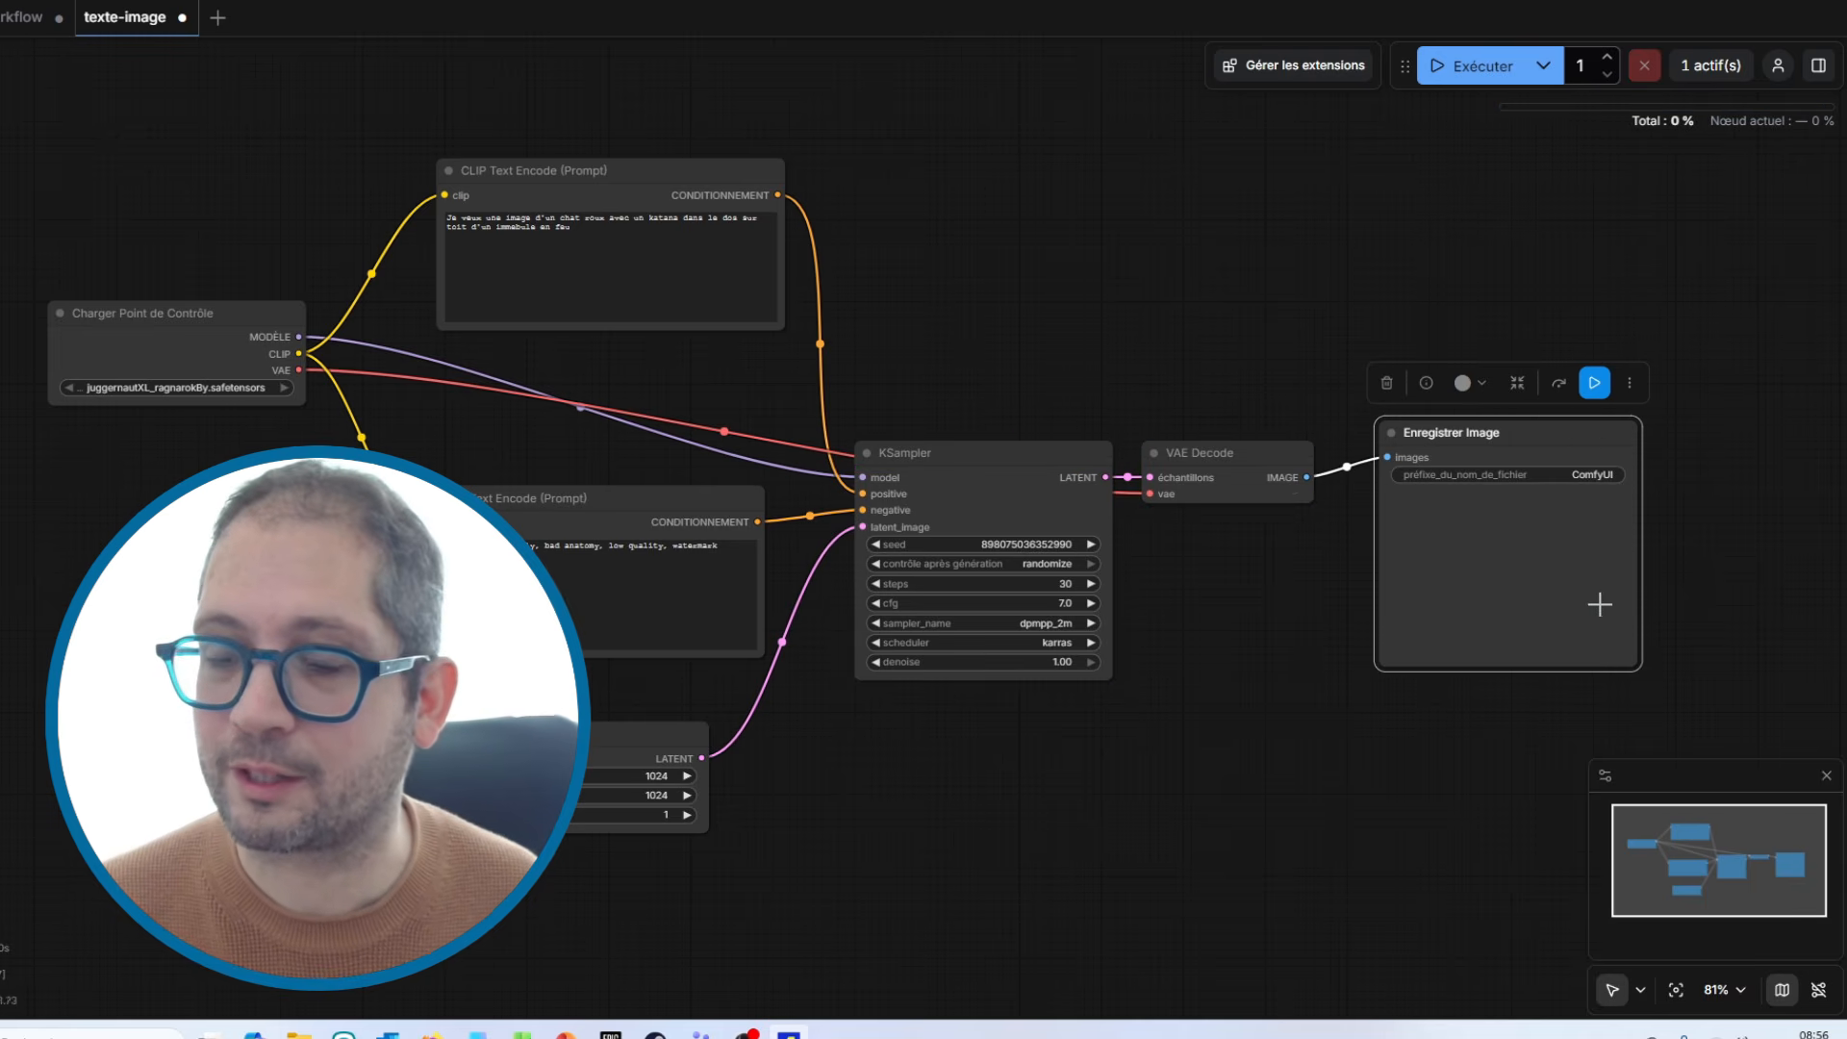
right_click(1496, 538)
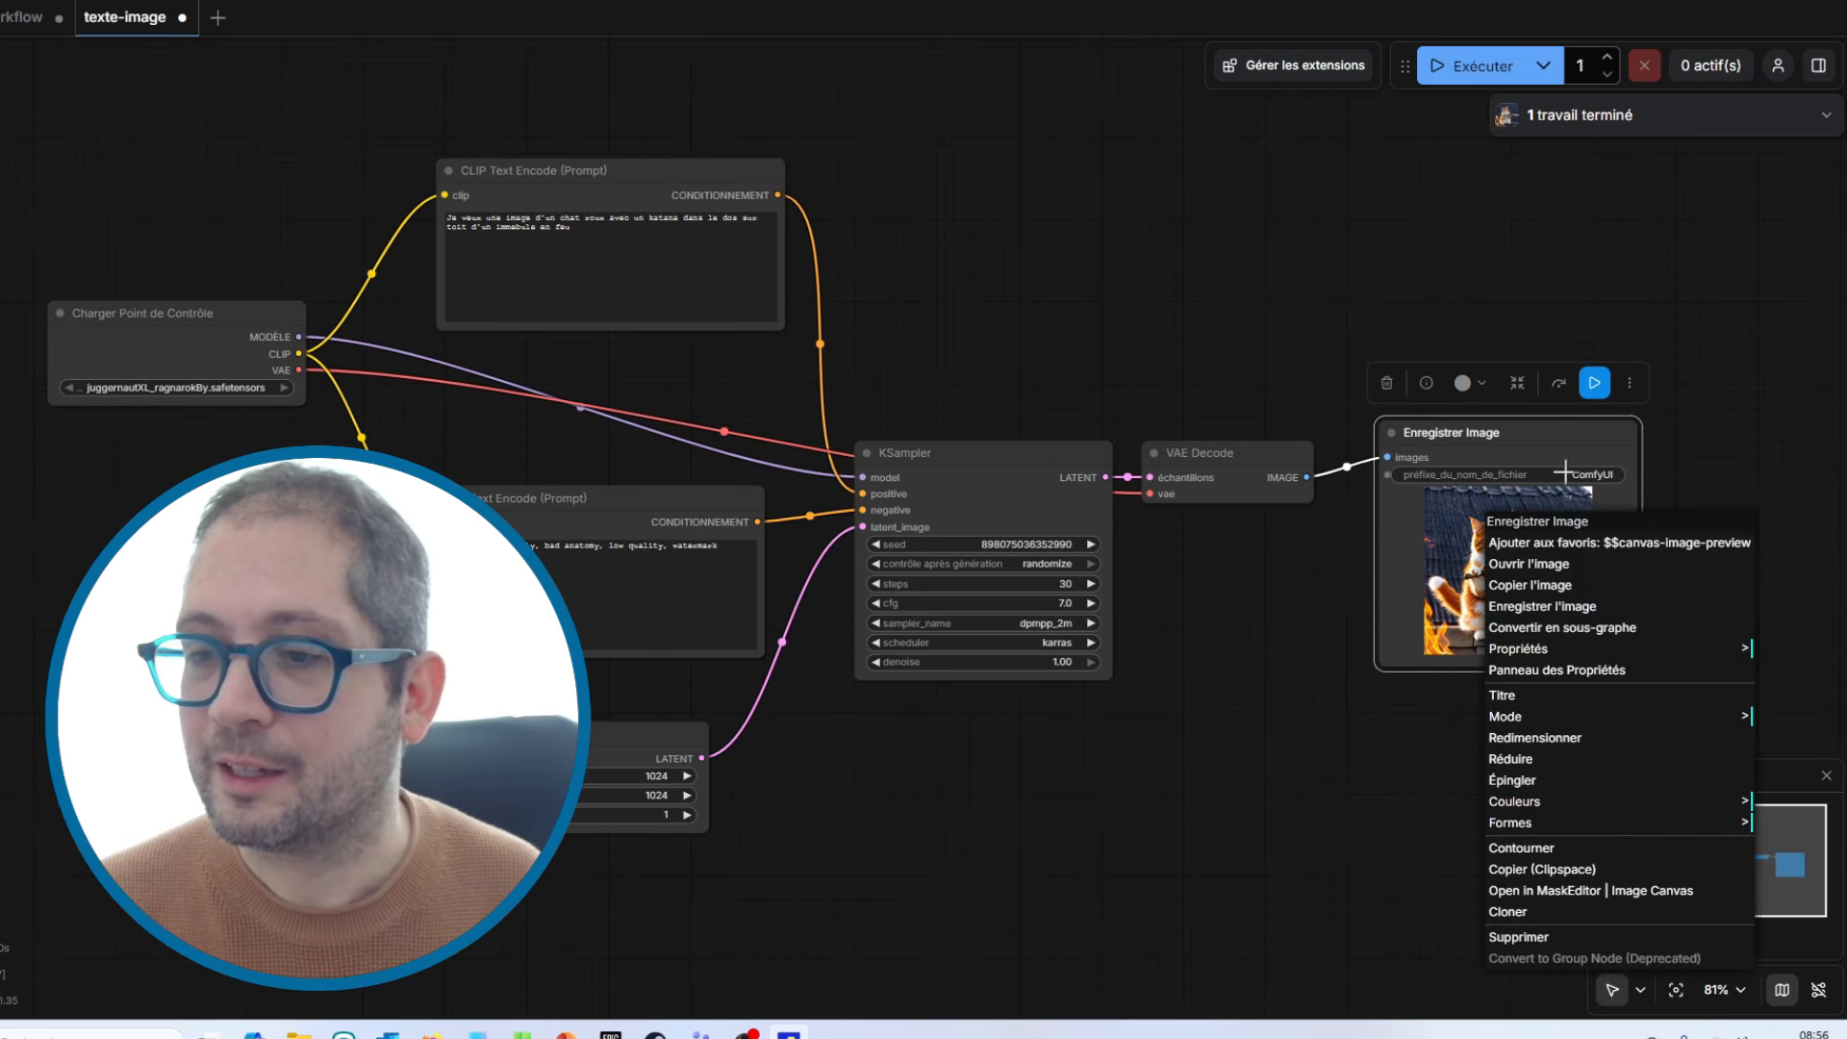
drag(1447, 428, 1422, 405)
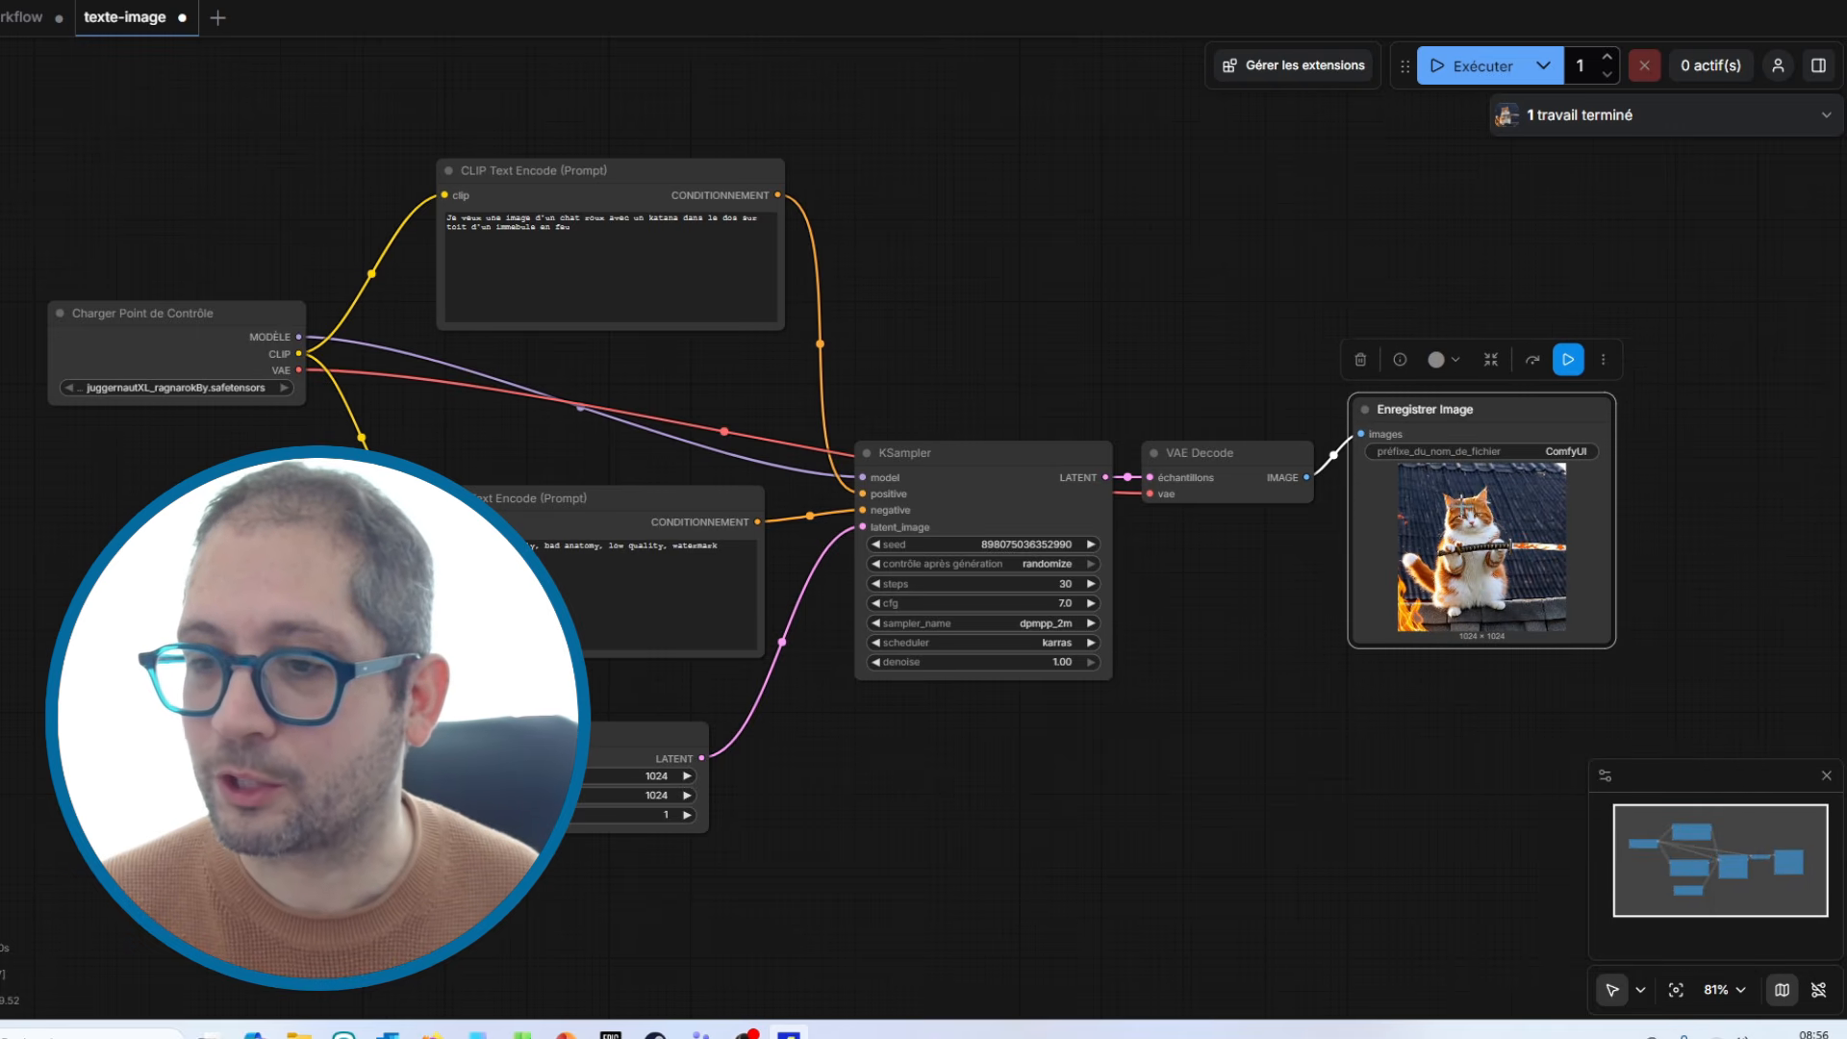
View the generated image full size in the browser, close it, and look at the image options on the Enregistrer Image node.
right_click(1452, 478)
click(1520, 527)
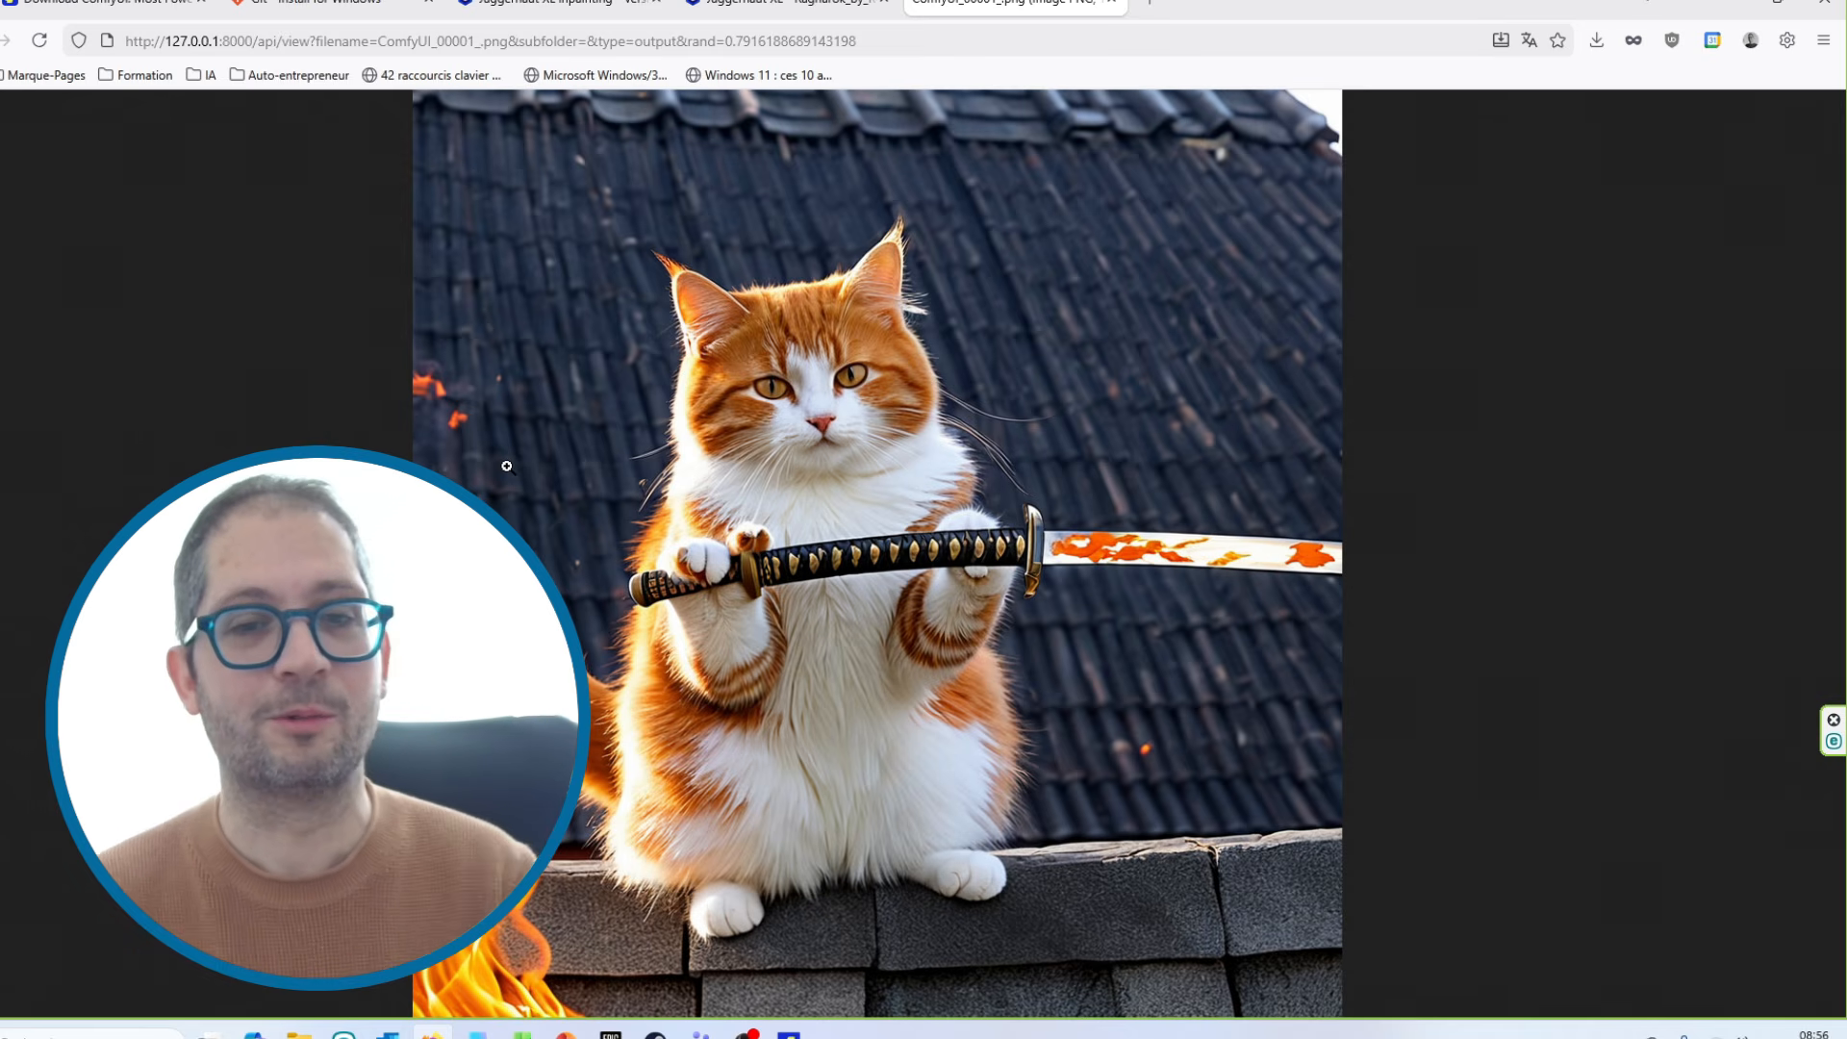
click(1114, 10)
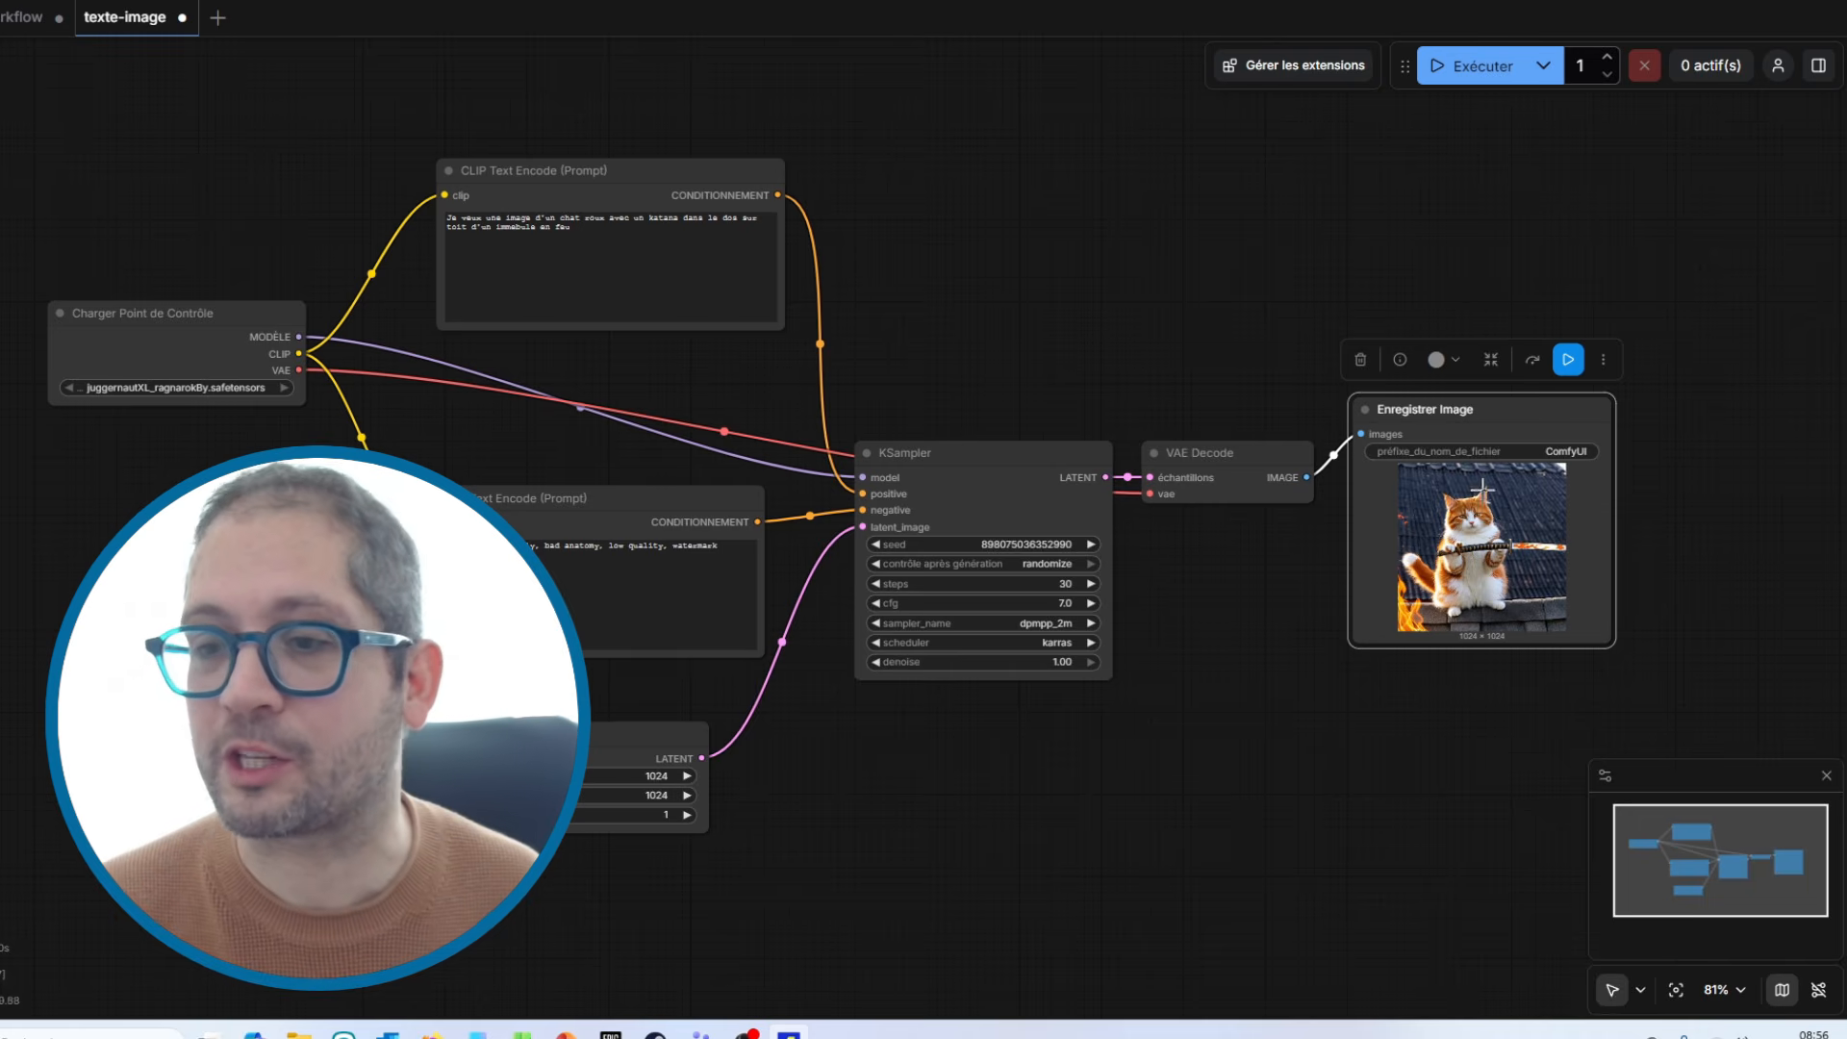
right_click(1443, 500)
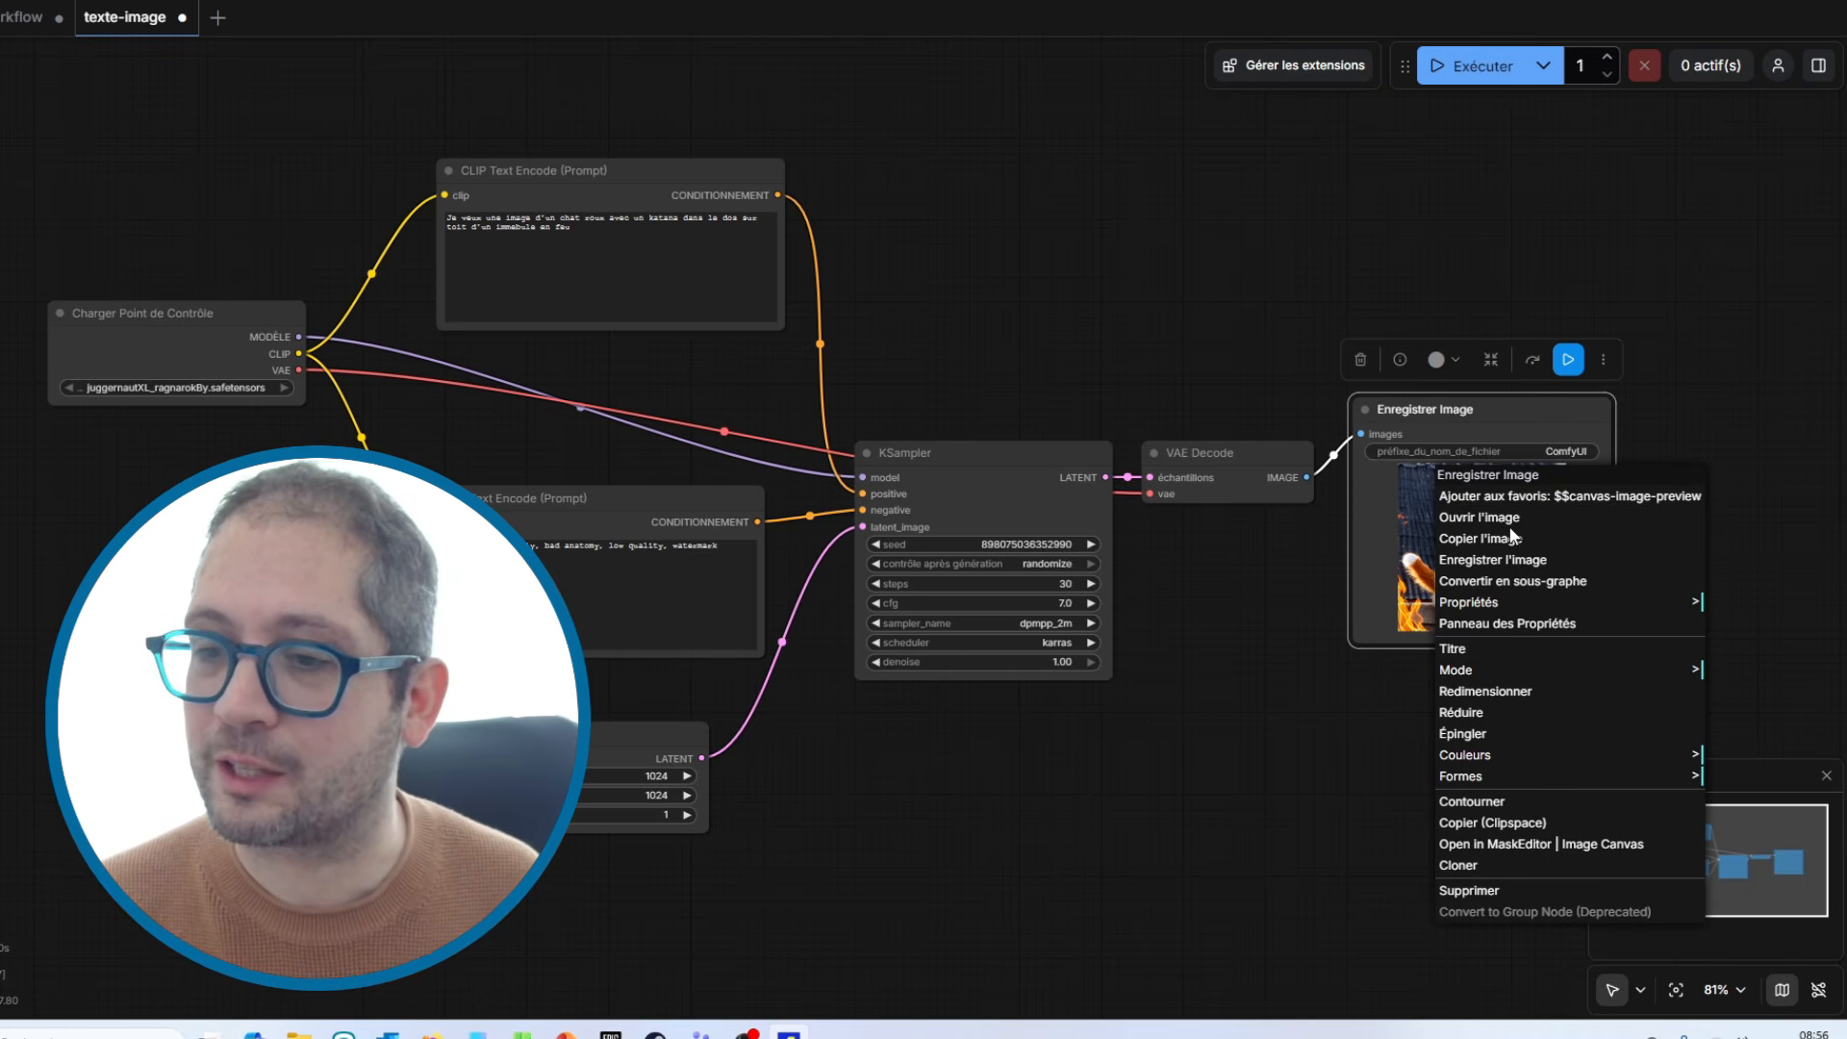
click(1235, 659)
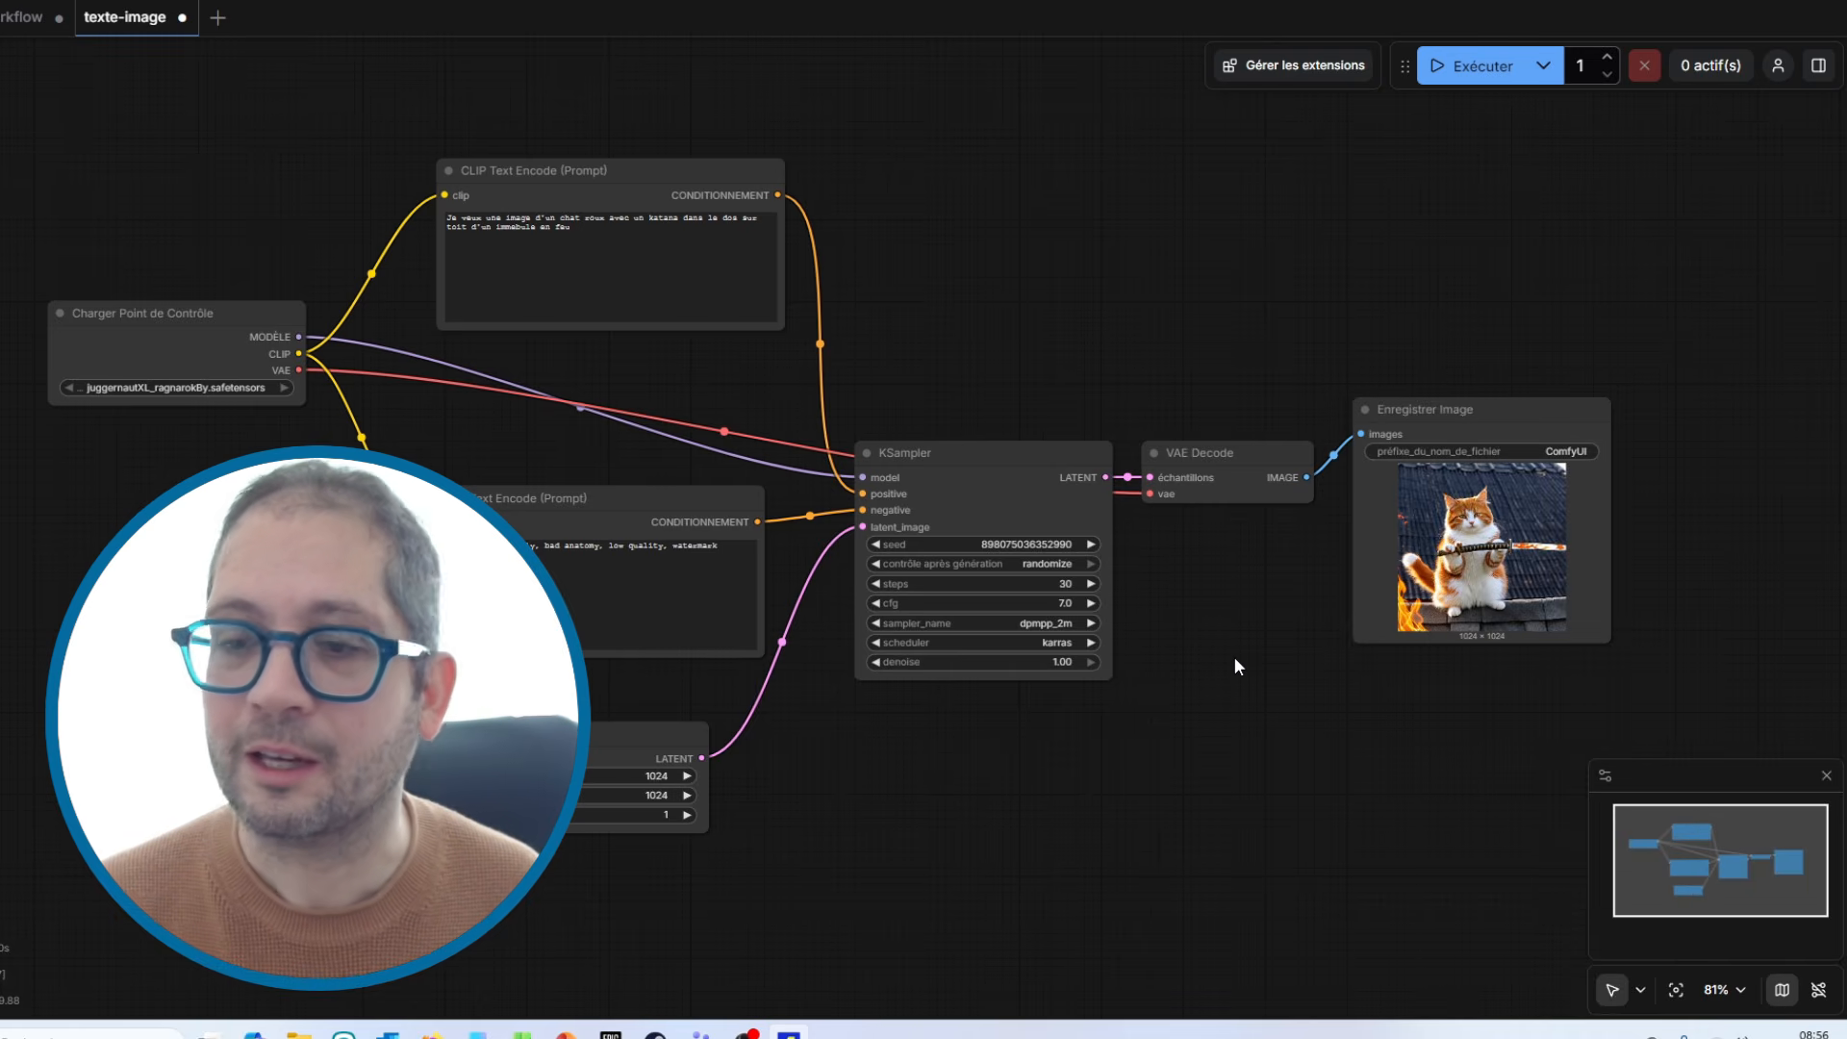